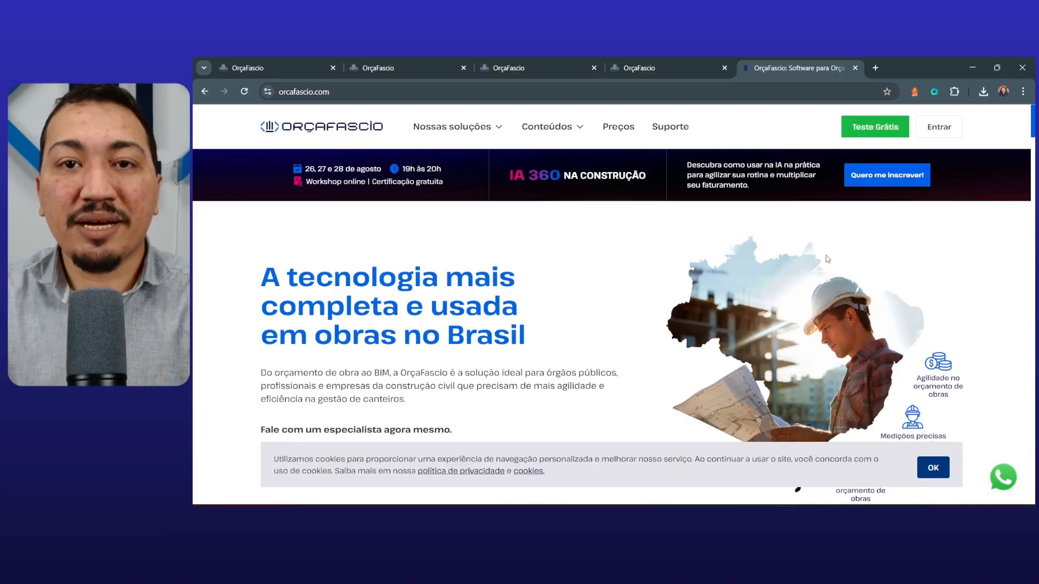
scroll(836, 270, "down", 2)
scroll(847, 280, "up", 2)
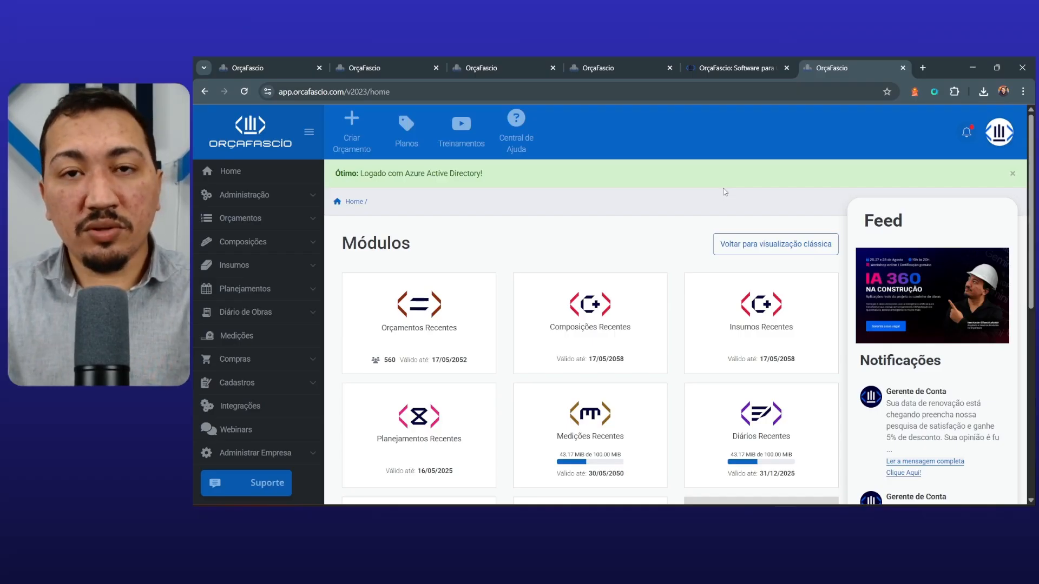
scroll(673, 199, "down", 3)
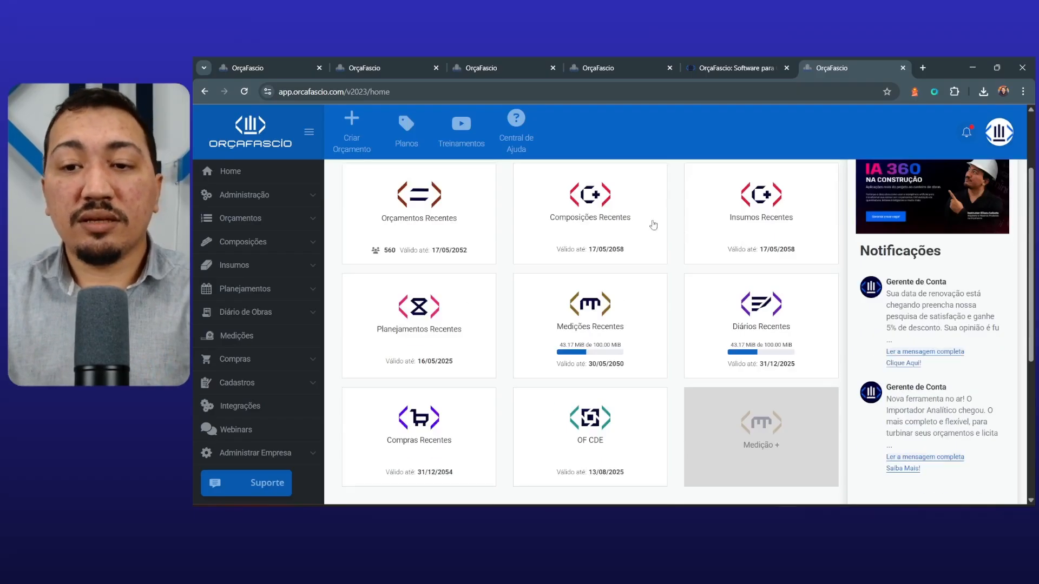
scroll(593, 374, "up", 3)
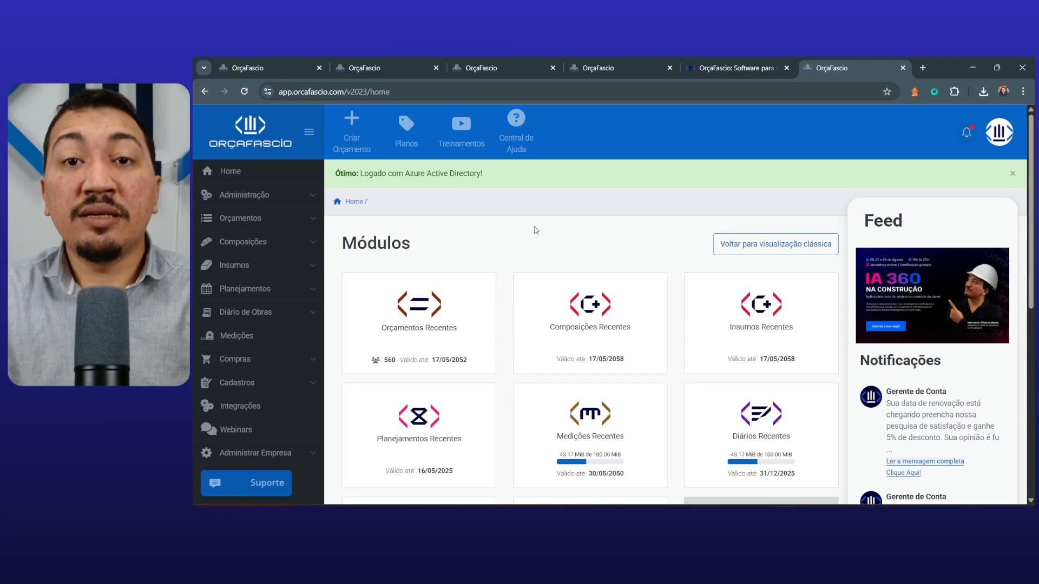
scroll(238, 314, "down", 2)
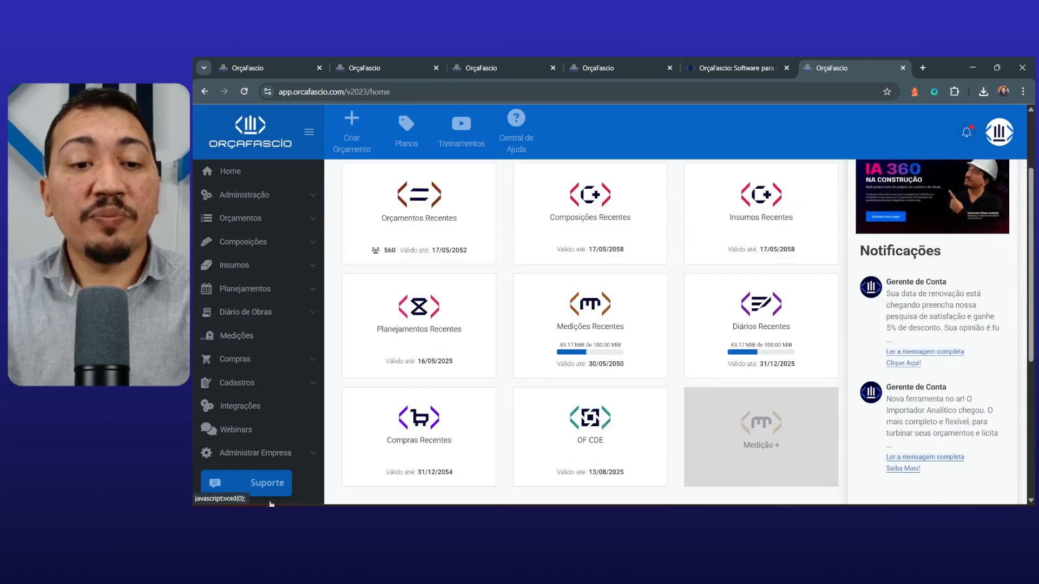
Open the company's bases list and look at the blank base creation form
left_click(268, 453)
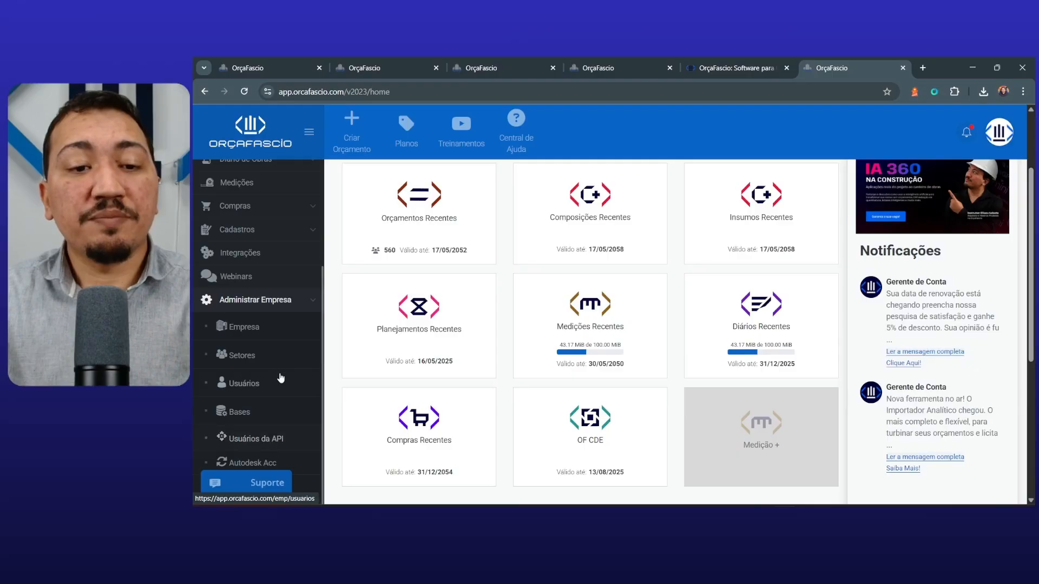
left_click(279, 412)
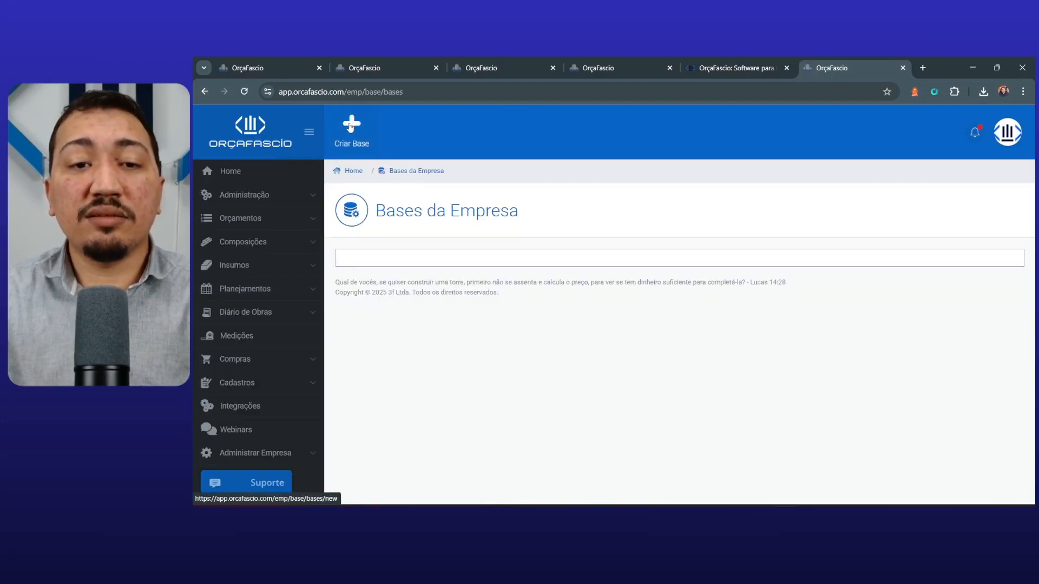
left_click(358, 139)
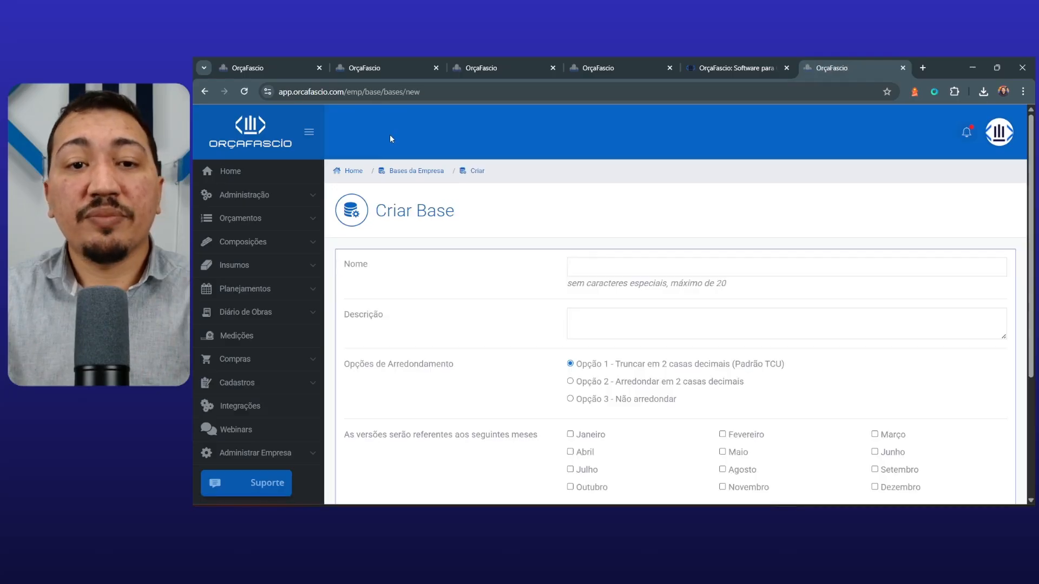
left_click(205, 92)
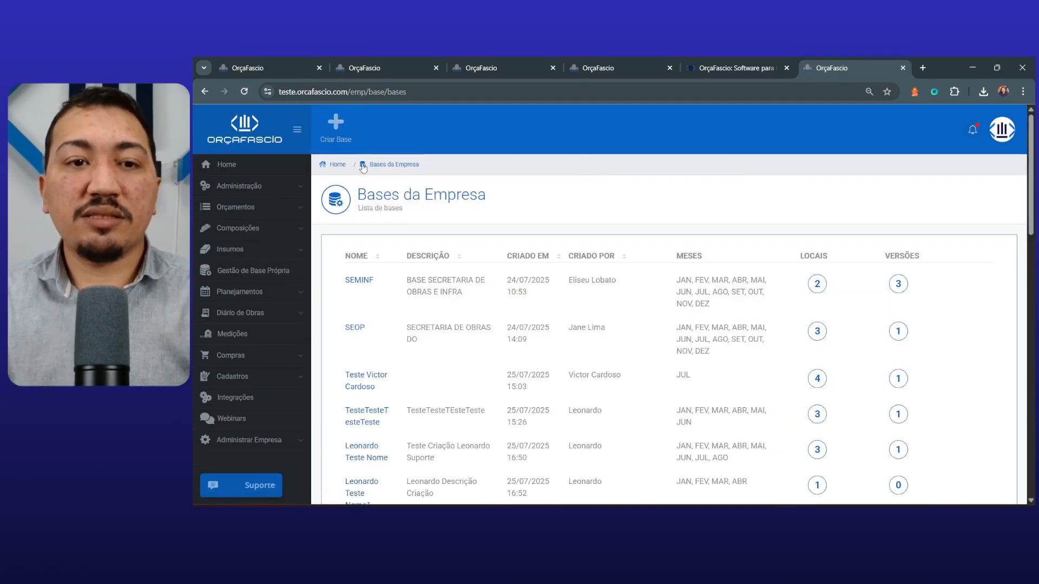
Start creating a new company base and name it "VERSI -ORÇAFASCIO"
left_click(336, 128)
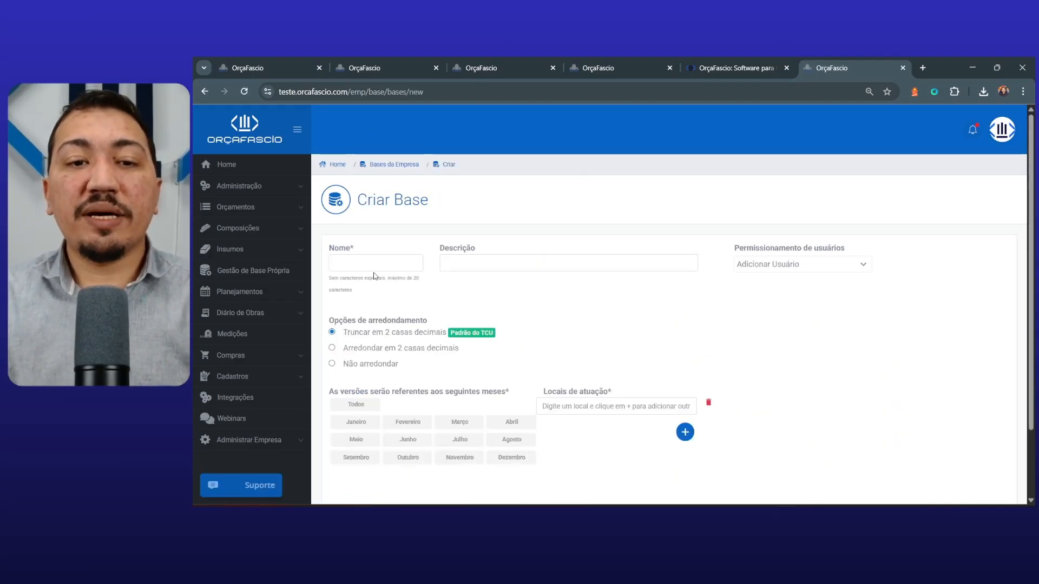
left_click(375, 263)
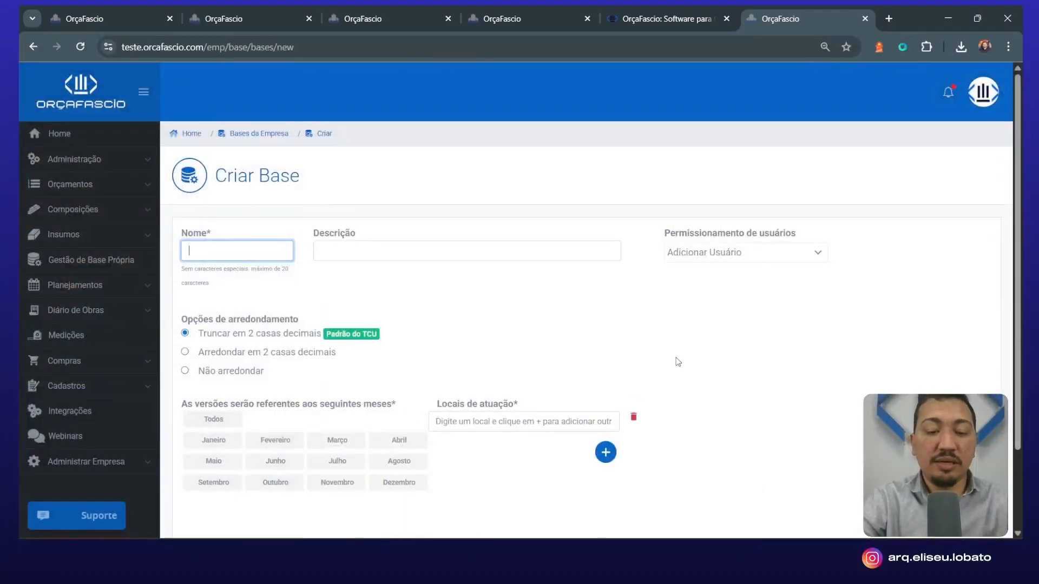
type("VERSI")
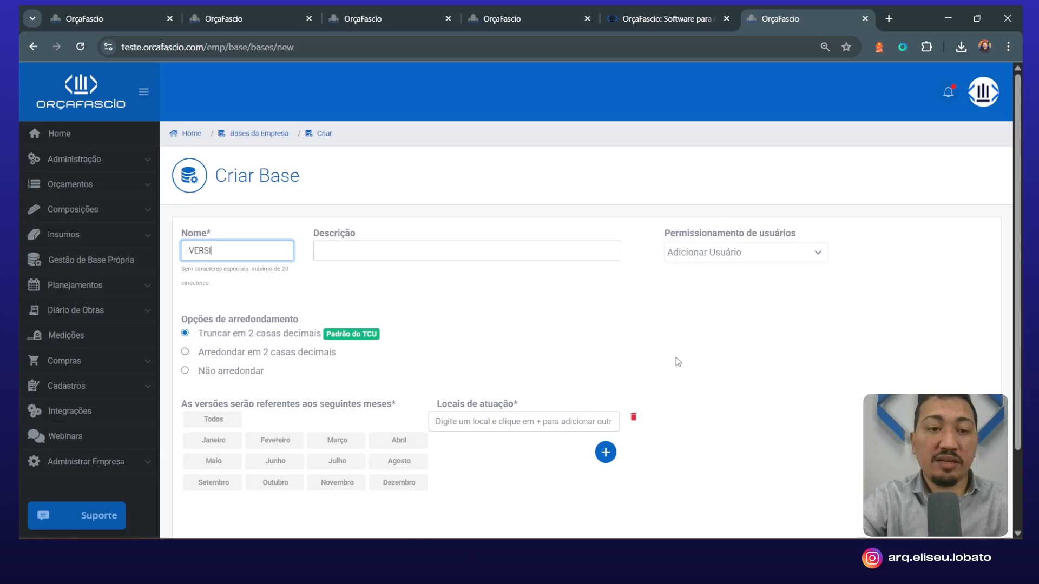
type(" -OR")
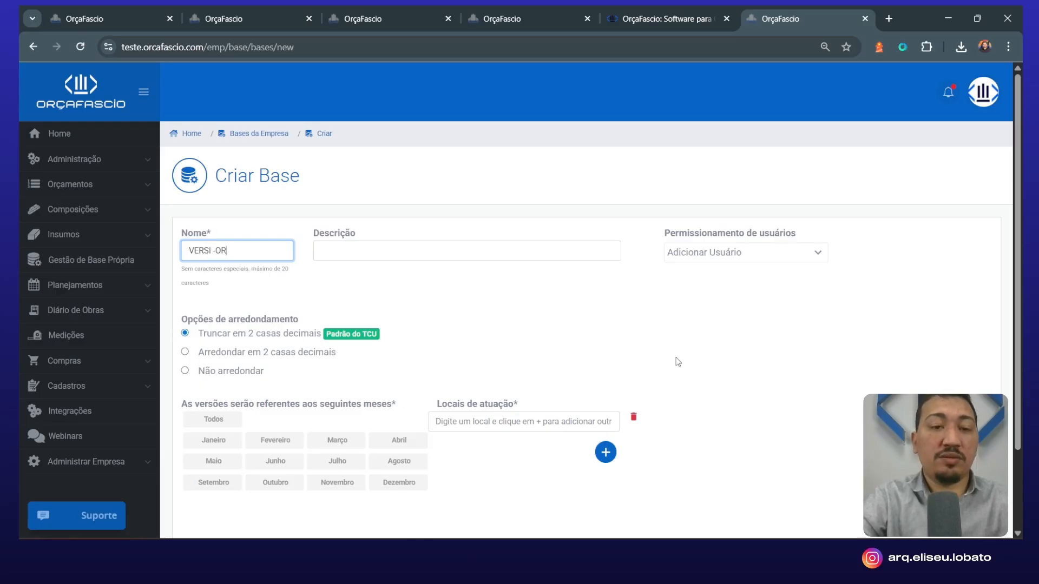
type("ÇAFASCIO")
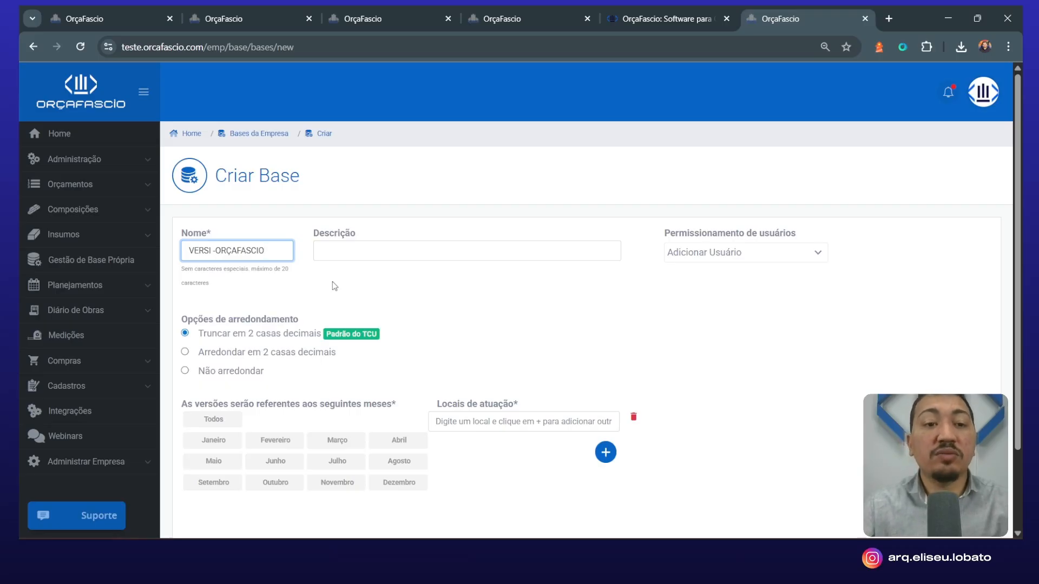
Enter "TESTE BASE" as the new base's description
left_click(396, 256)
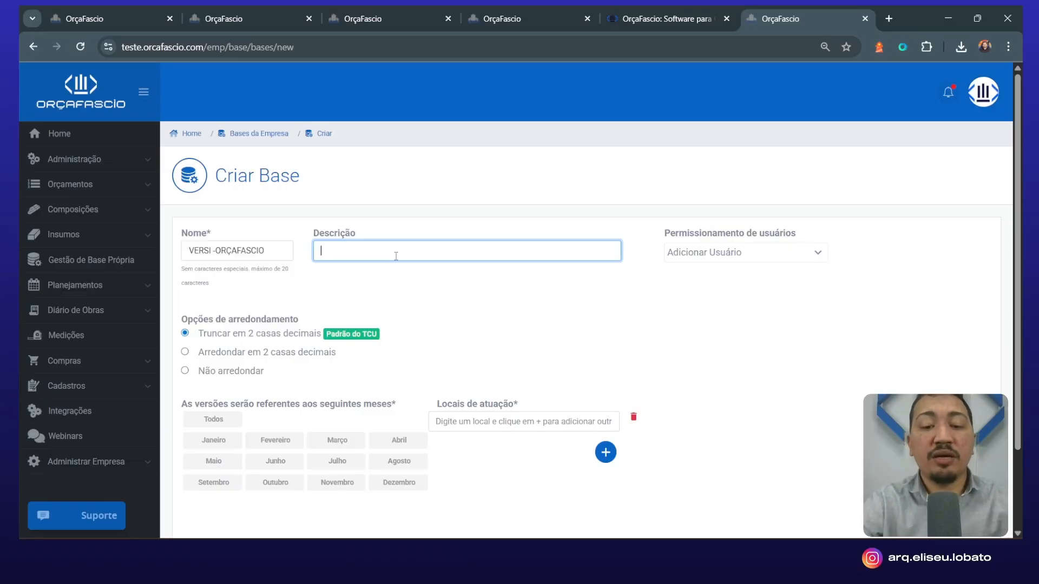
type("TESTE")
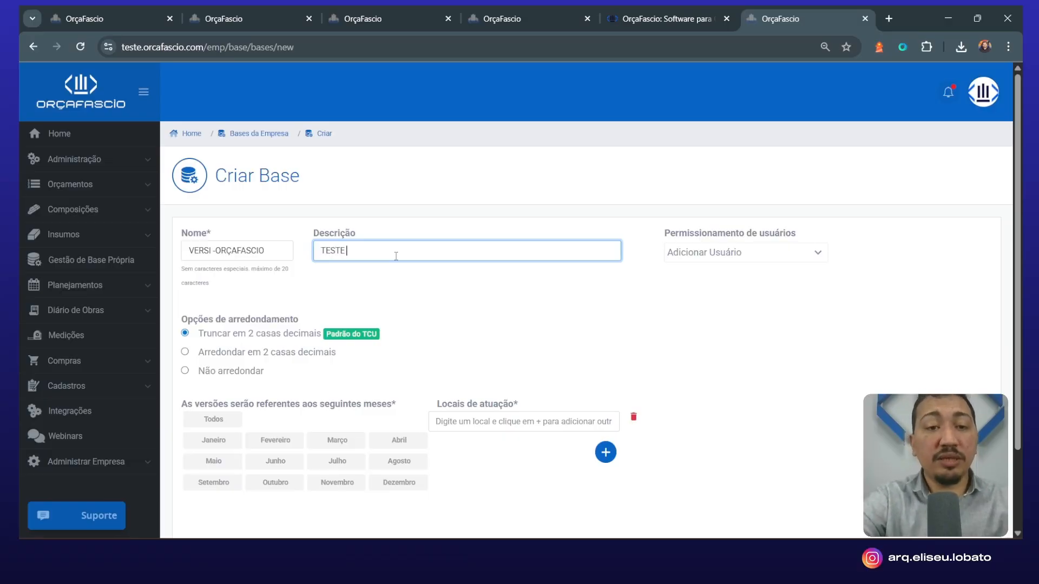
type(" BB")
key("BackSpace")
key("BackSpace")
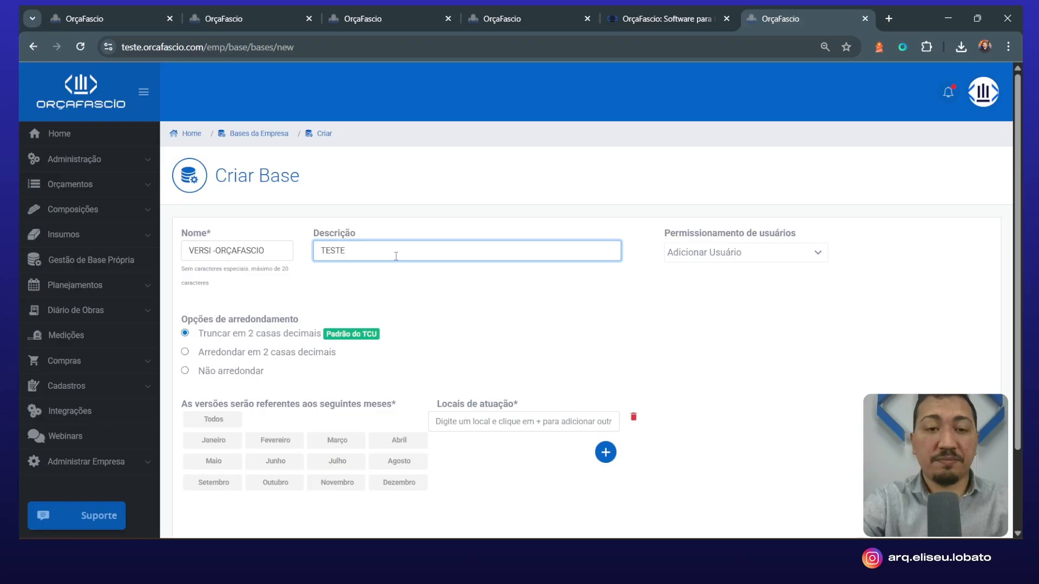
type("BASE")
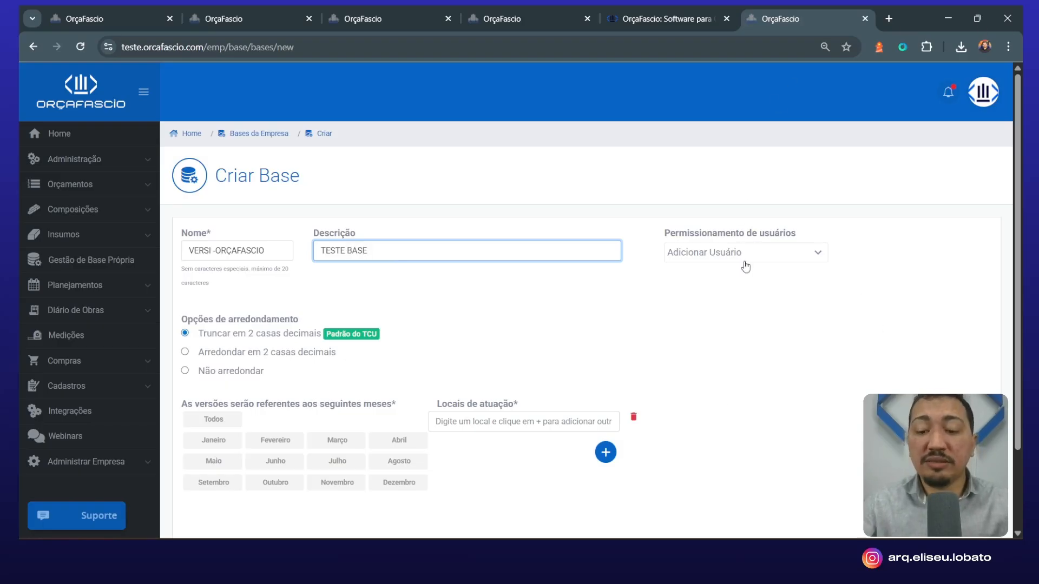
Add your own user to the new base's user permissions
scroll(644, 345, "down", 2)
scroll(752, 377, "up", 2)
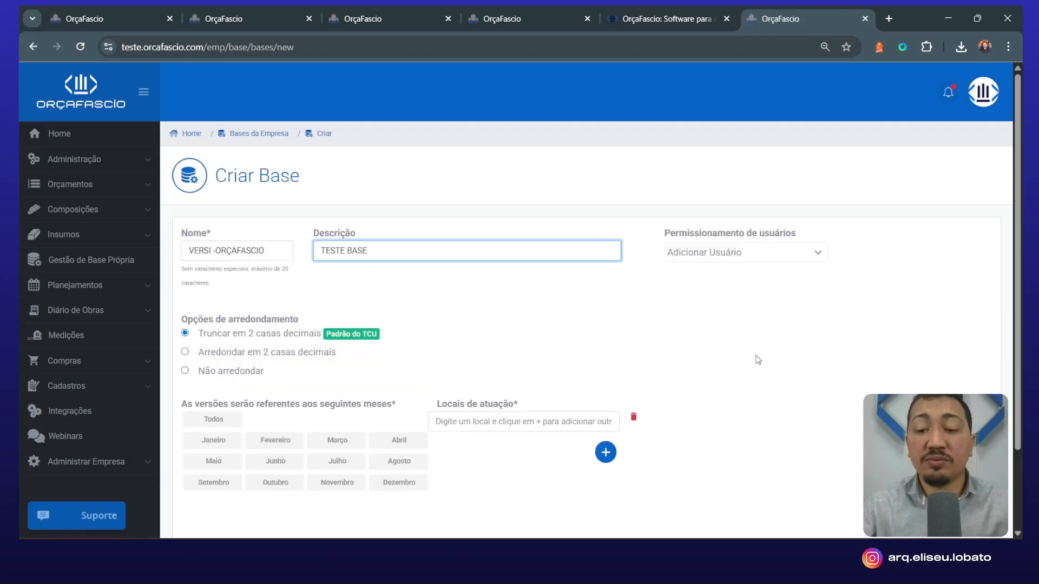
left_click(728, 254)
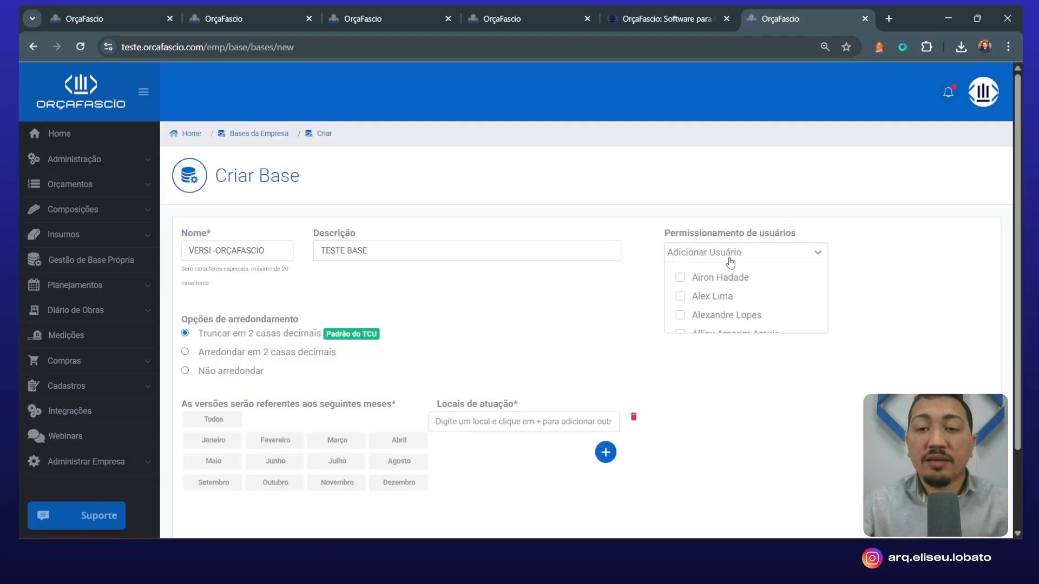
scroll(786, 306, "down", 2)
scroll(786, 307, "down", 8)
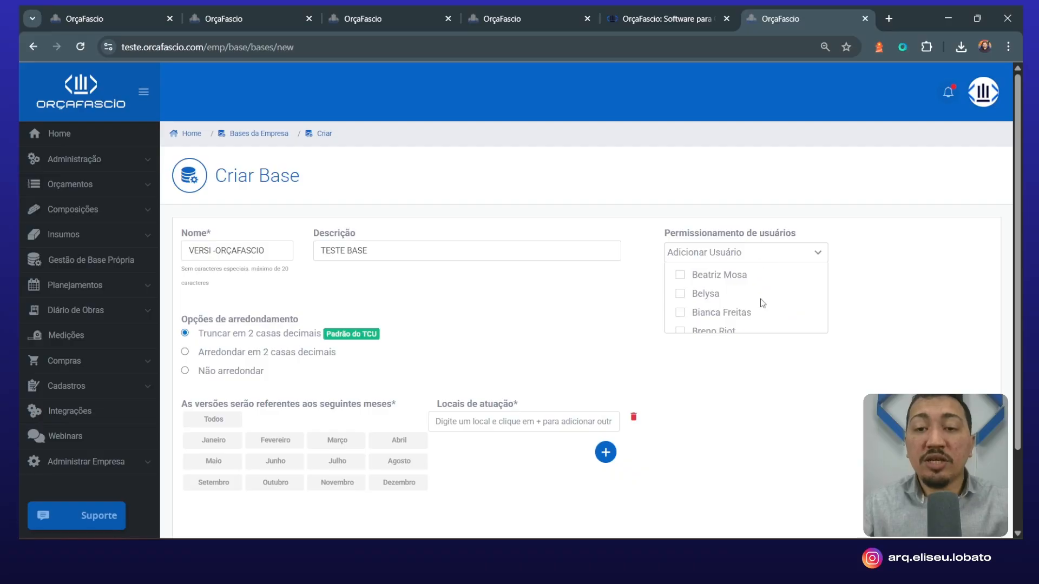
scroll(762, 308, "down", 6)
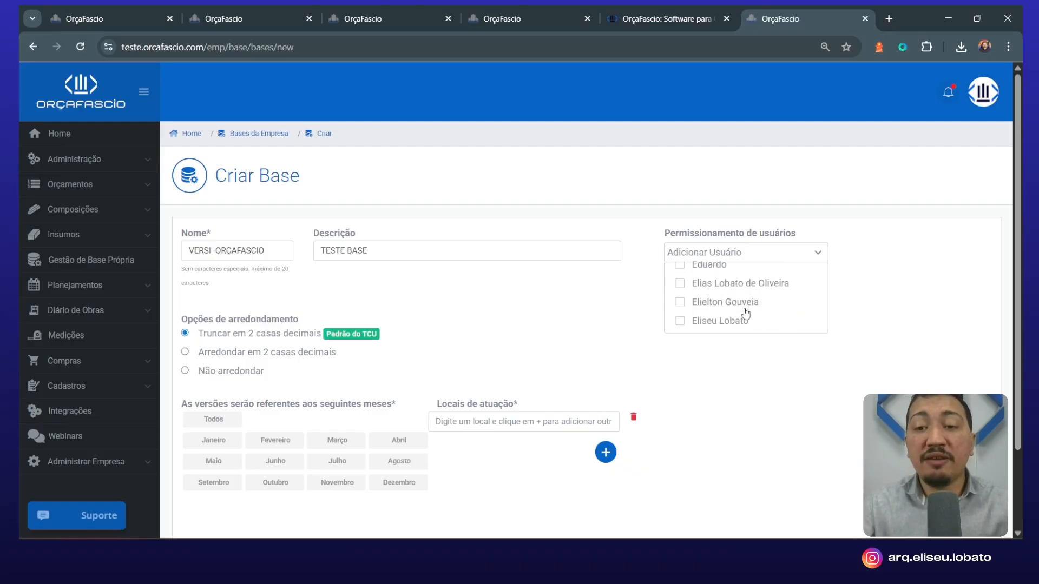
left_click(709, 322)
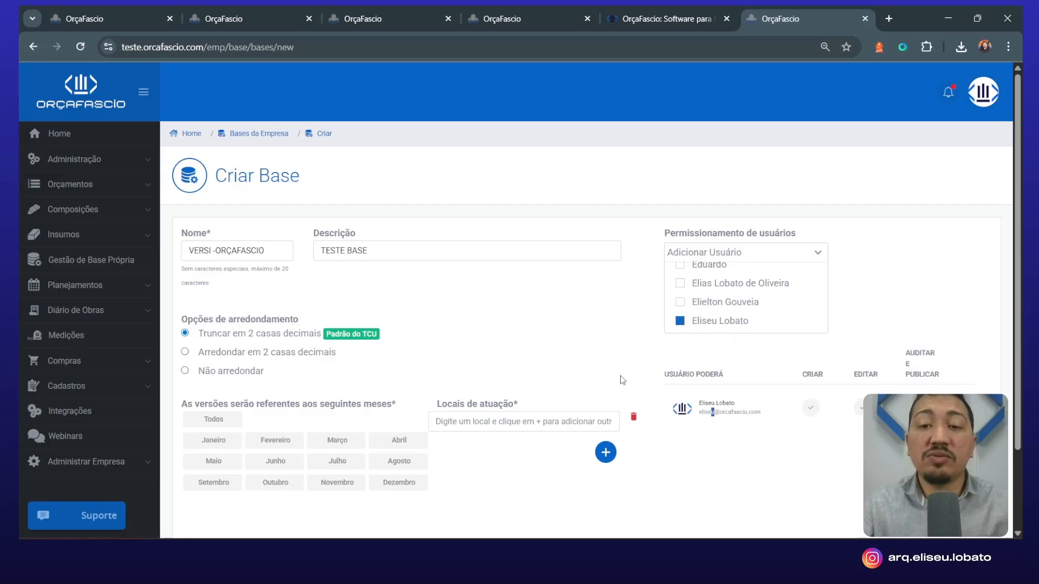
Grant the added user the create, edit, and audit and publish permissions, and close the user selection
scroll(693, 350, "down", 2)
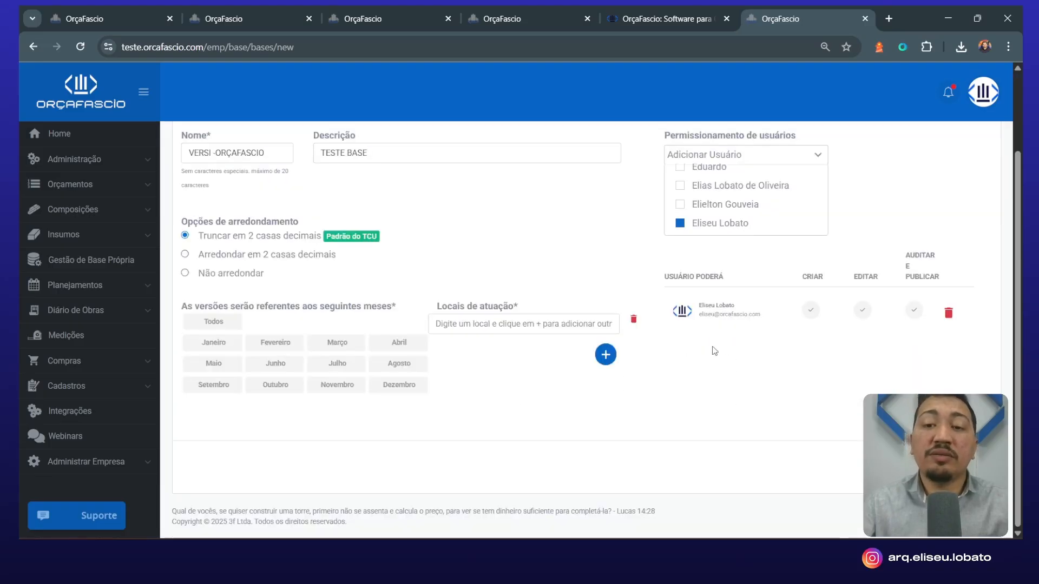
left_click(810, 310)
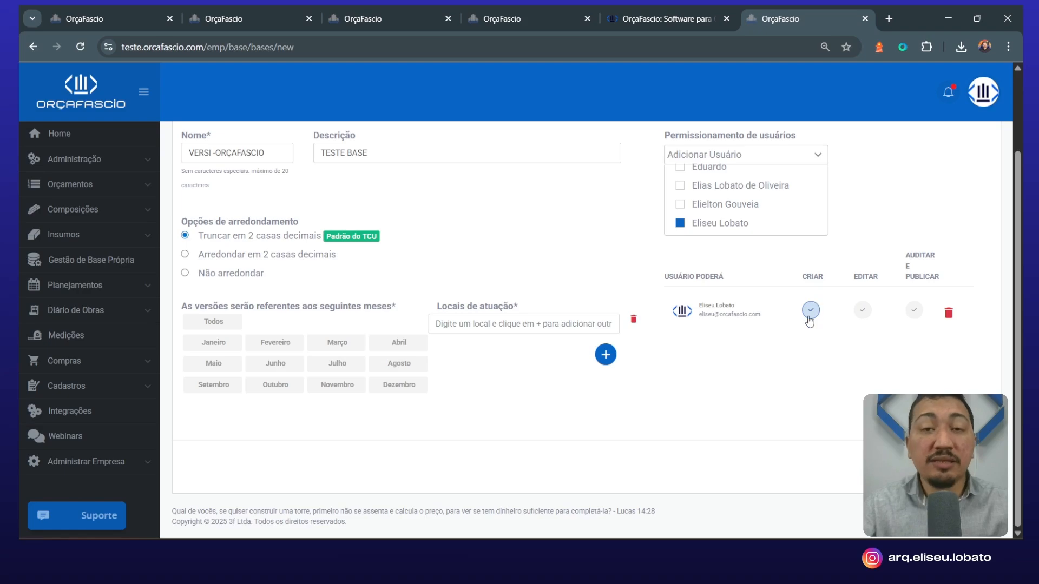
left_click(855, 319)
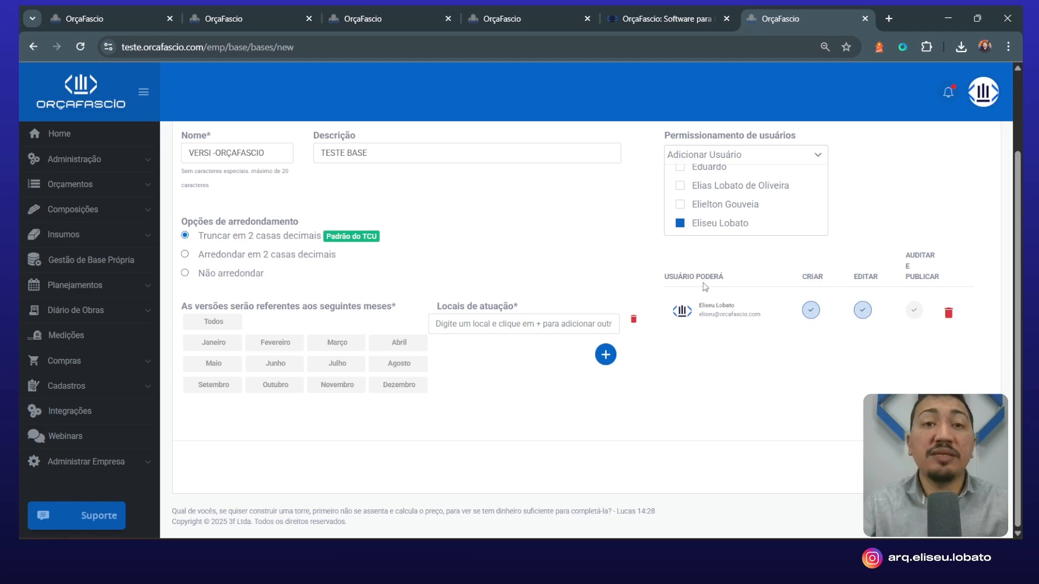
left_click(920, 315)
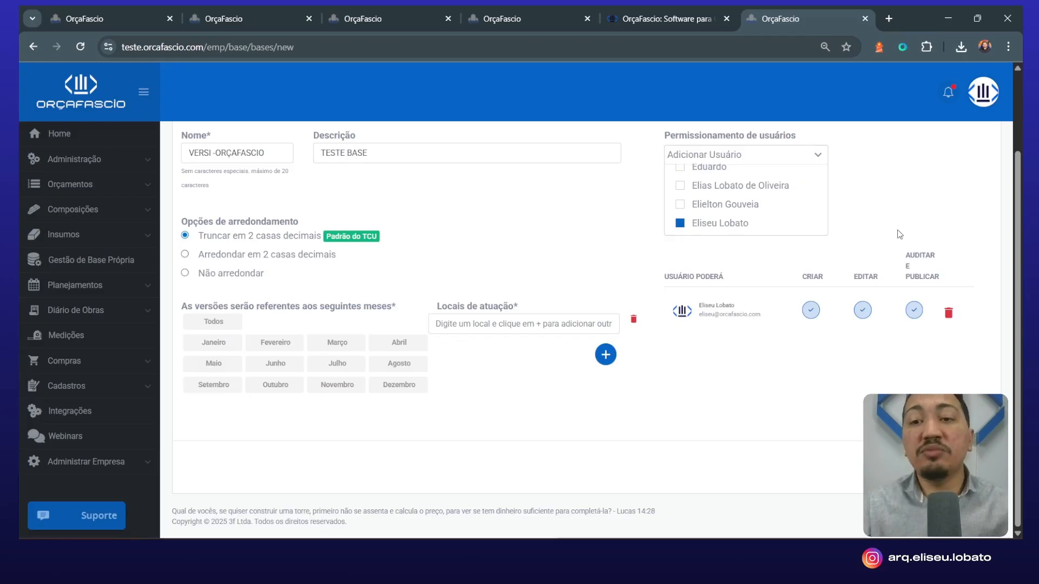
left_click(808, 156)
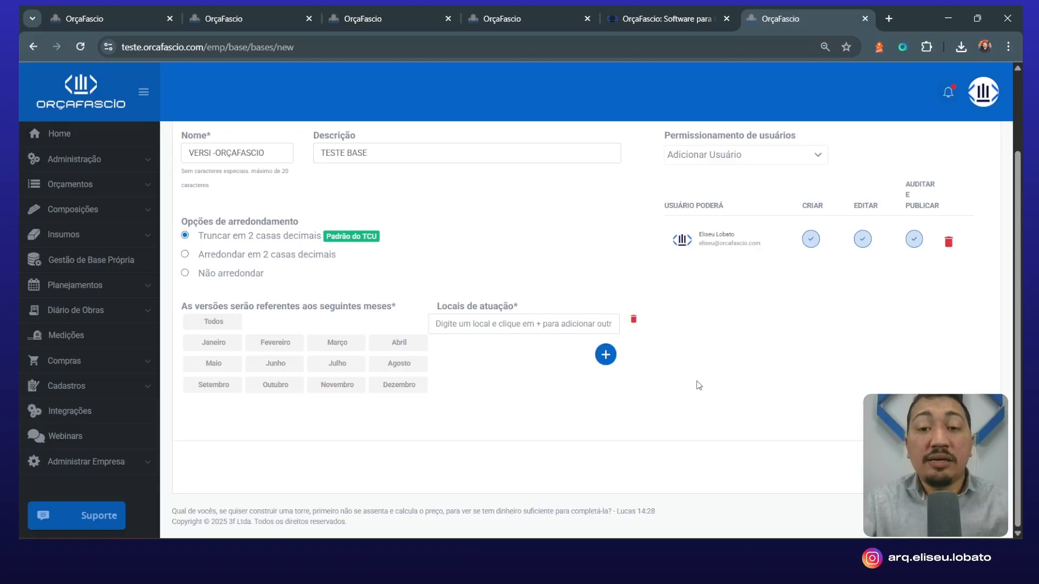
Make the base versions apply to all months of the year
scroll(697, 383, "up", 2)
scroll(457, 295, "down", 2)
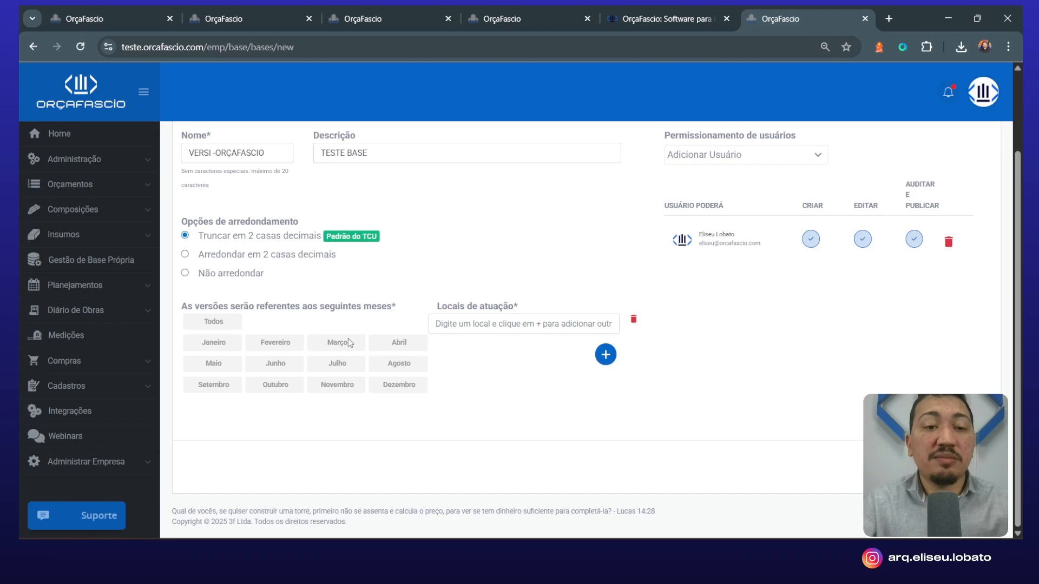
left_click(226, 323)
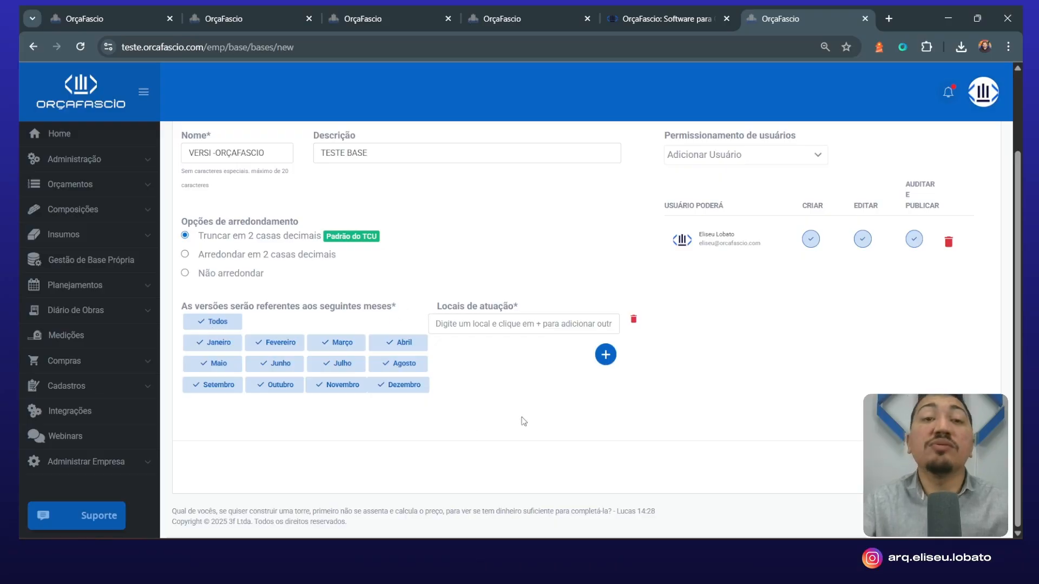
Add SÃO PAULO, RIO DE JANEIRO and MINAS GERAIS as the base's locations of operation
left_click(548, 330)
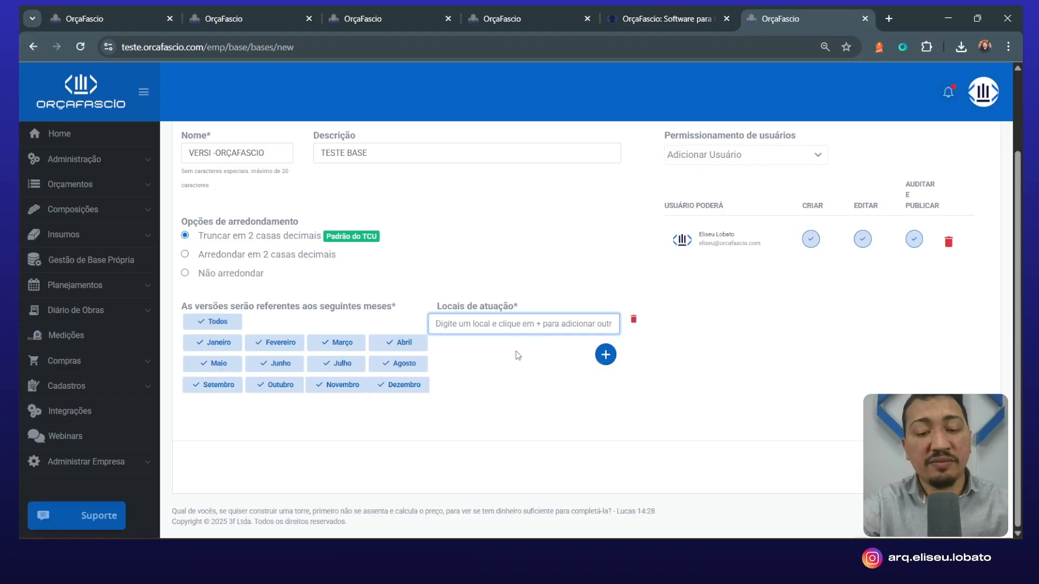
type("SÃO PAULO")
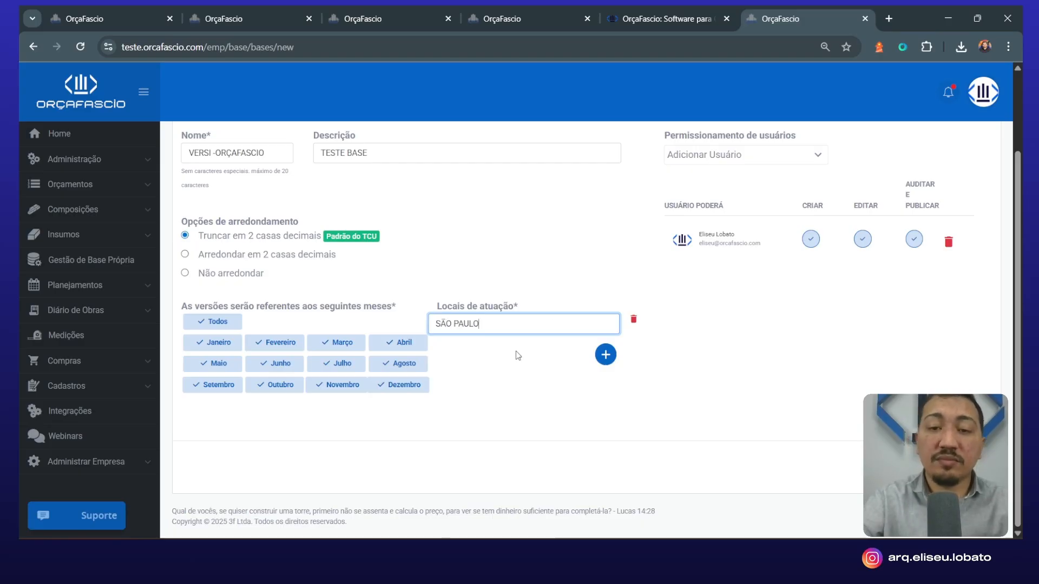
left_click(606, 355)
left_click(461, 354)
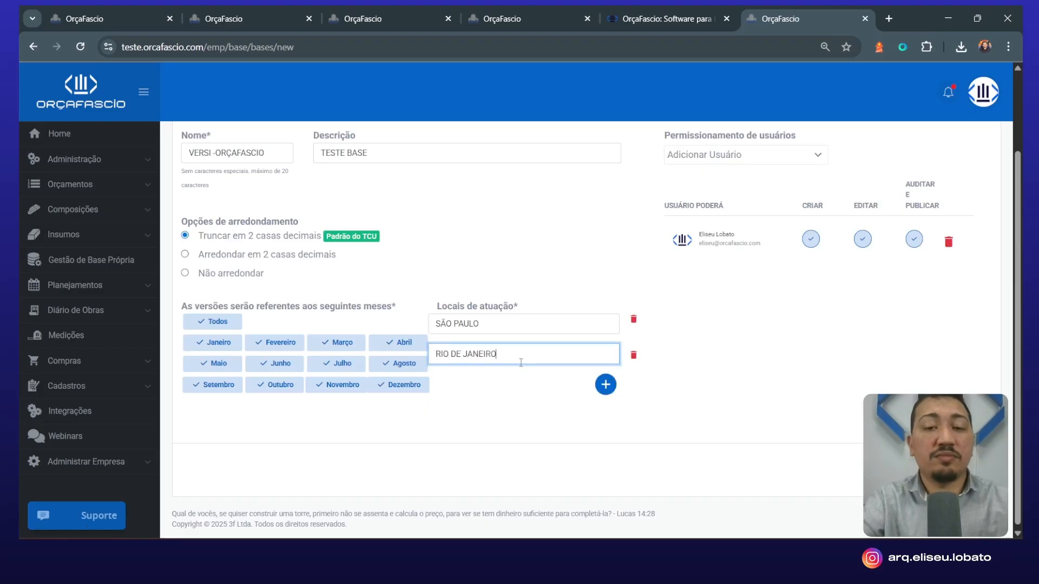
left_click(606, 384)
left_click(504, 387)
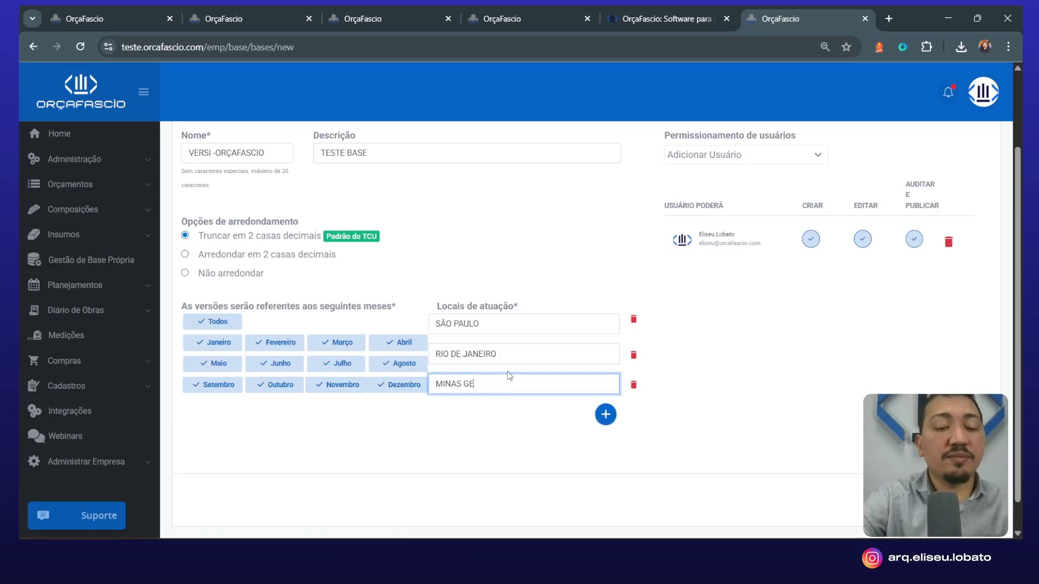
type("MINAS GERAIS")
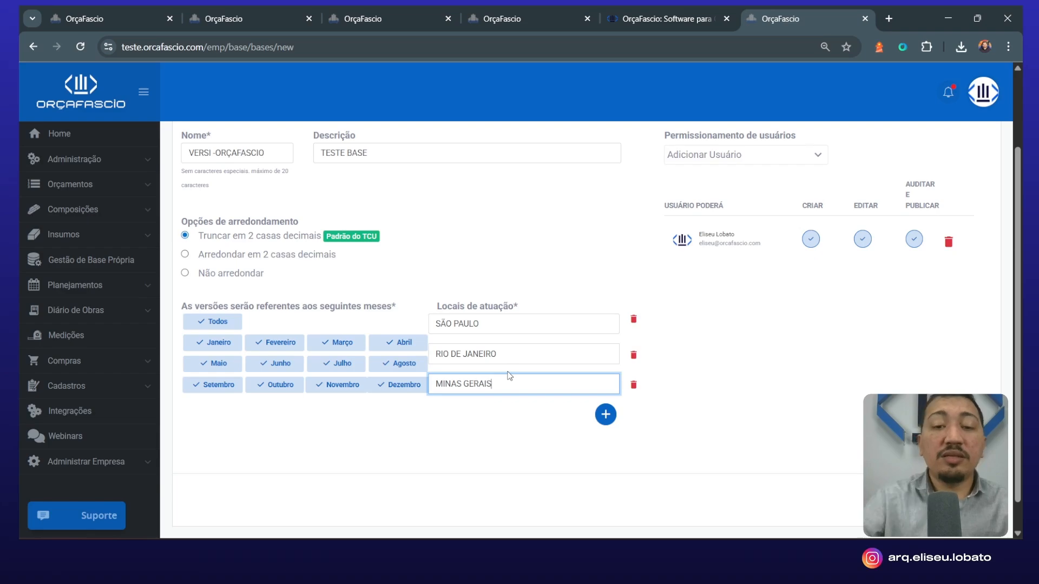
left_click(747, 428)
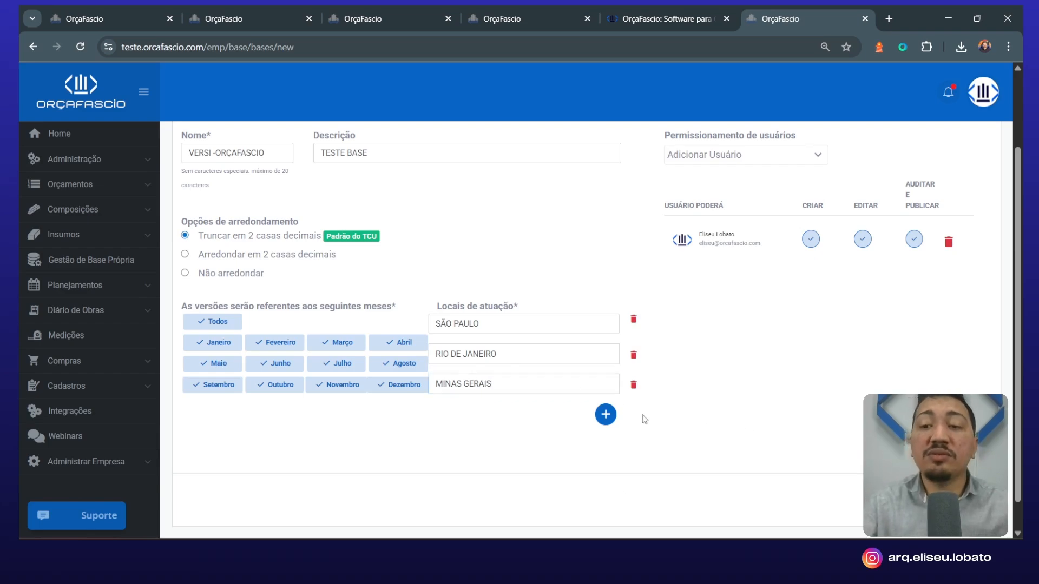
Check the filled-in details of the new base and save it
scroll(579, 431, "up", 2)
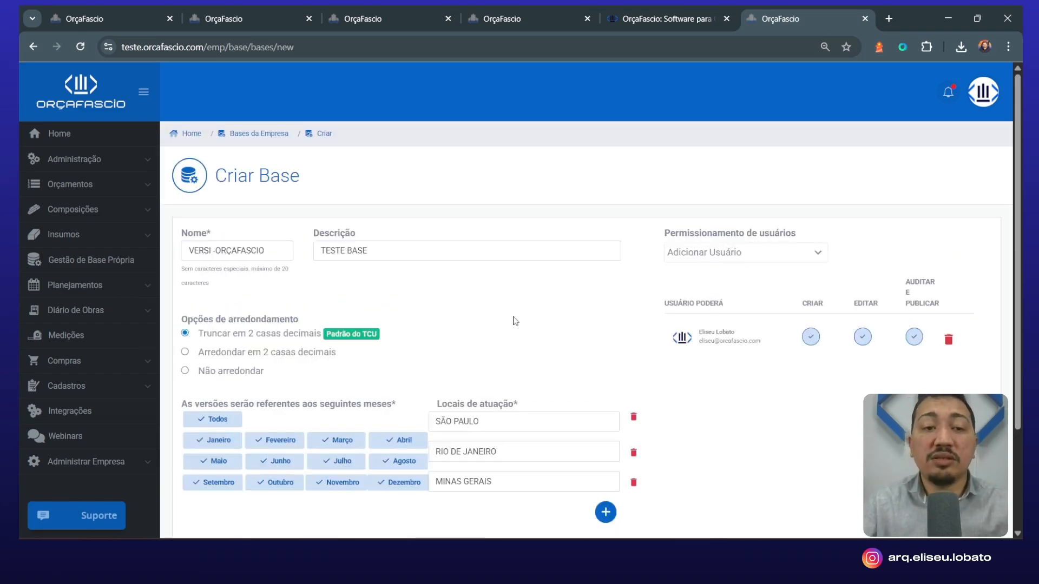
scroll(812, 330, "down", 1)
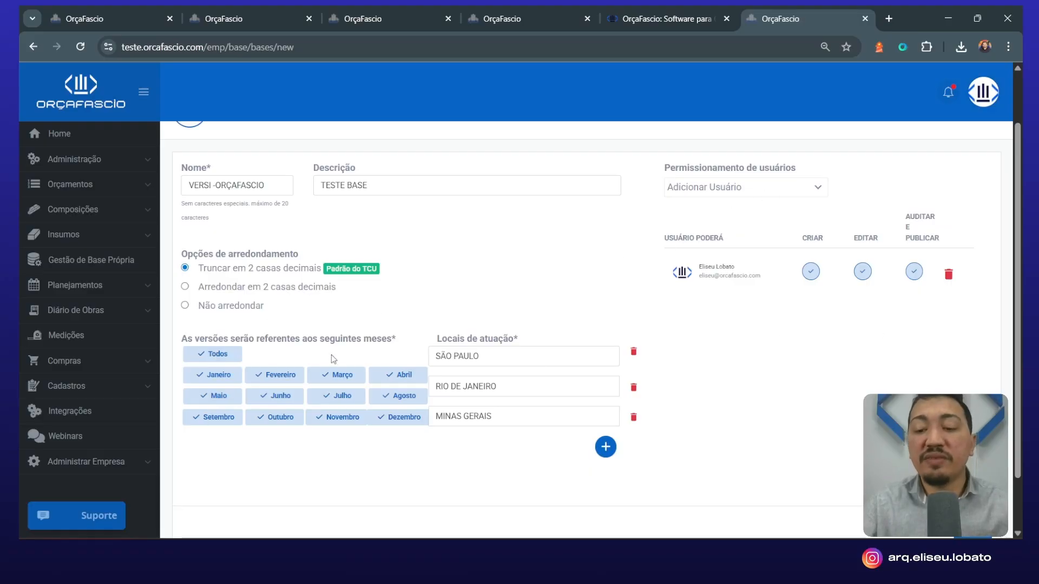
scroll(493, 470, "down", 1)
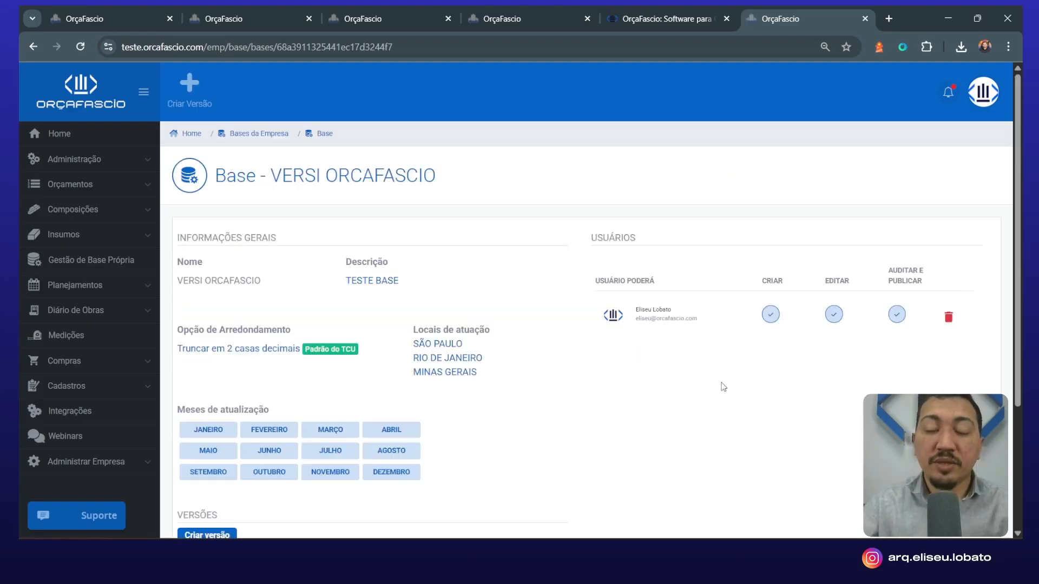
scroll(404, 311, "down", 2)
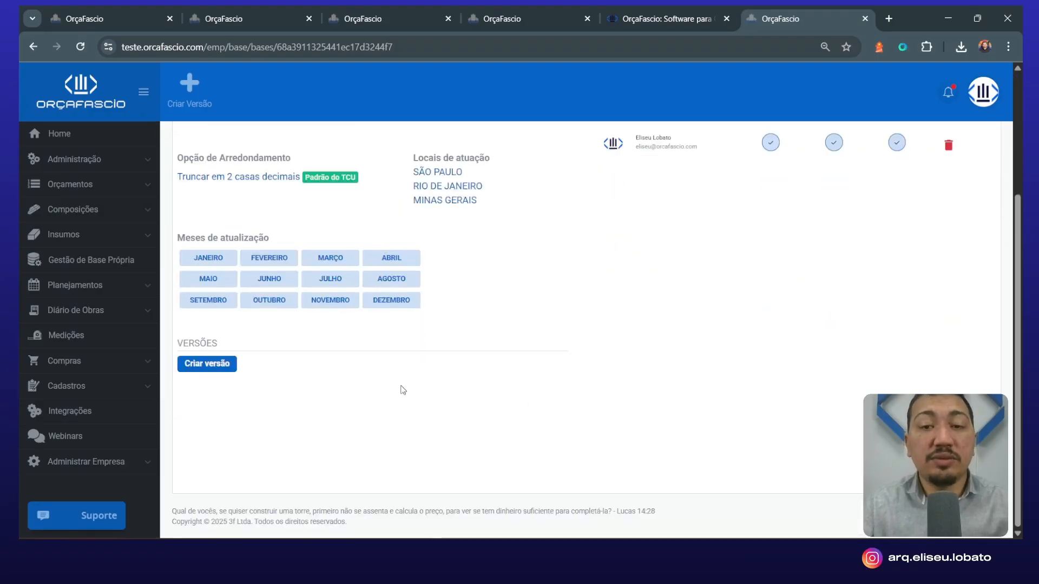
scroll(403, 389, "up", 3)
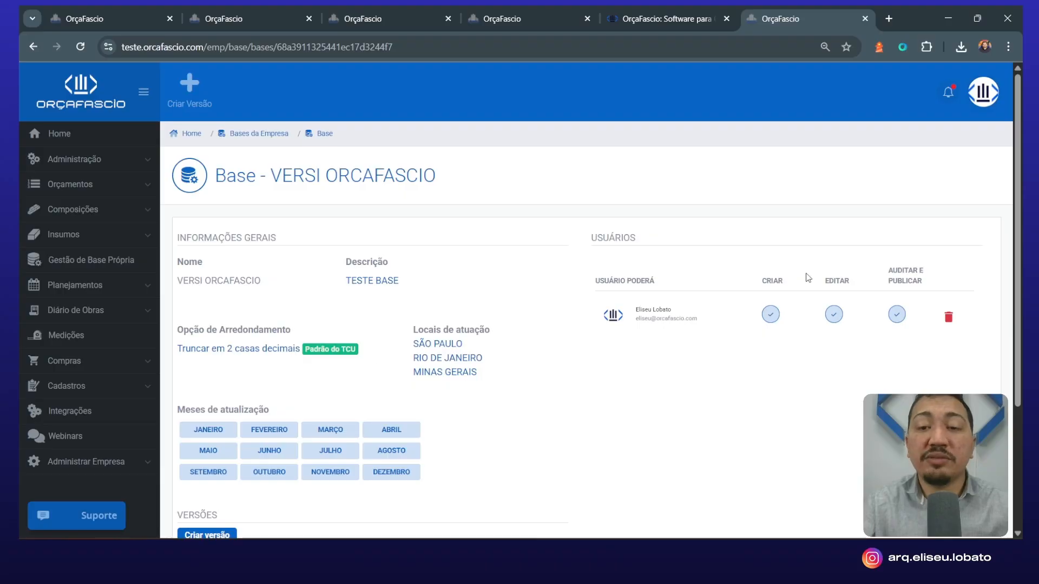
scroll(470, 368, "down", 3)
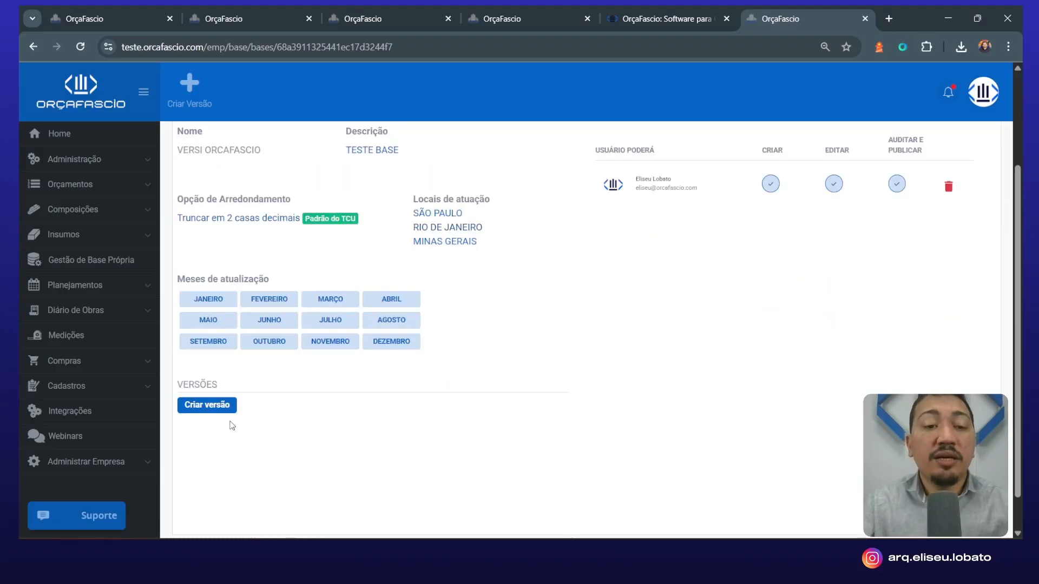
left_click(202, 403)
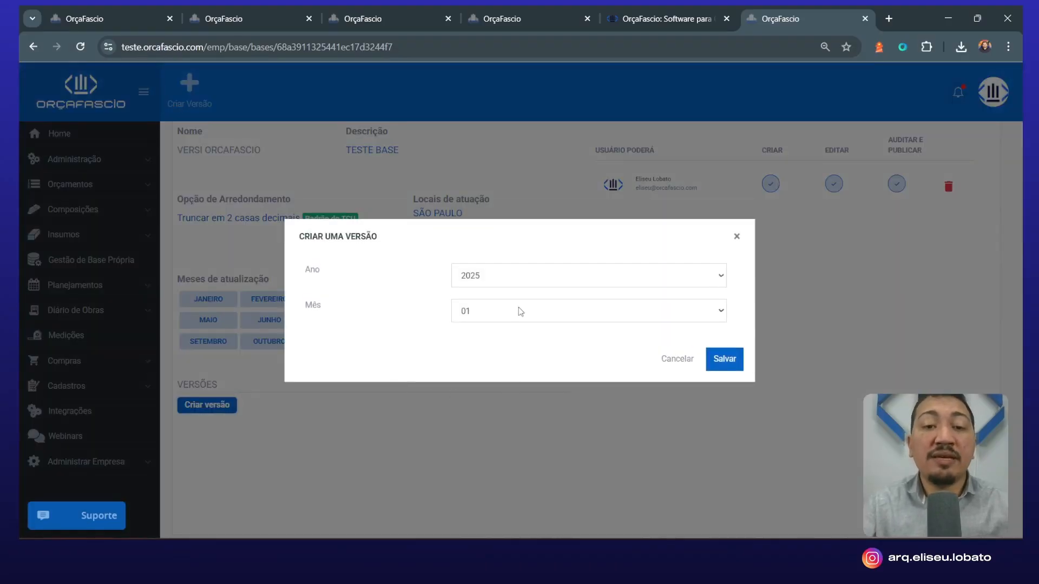
left_click(561, 286)
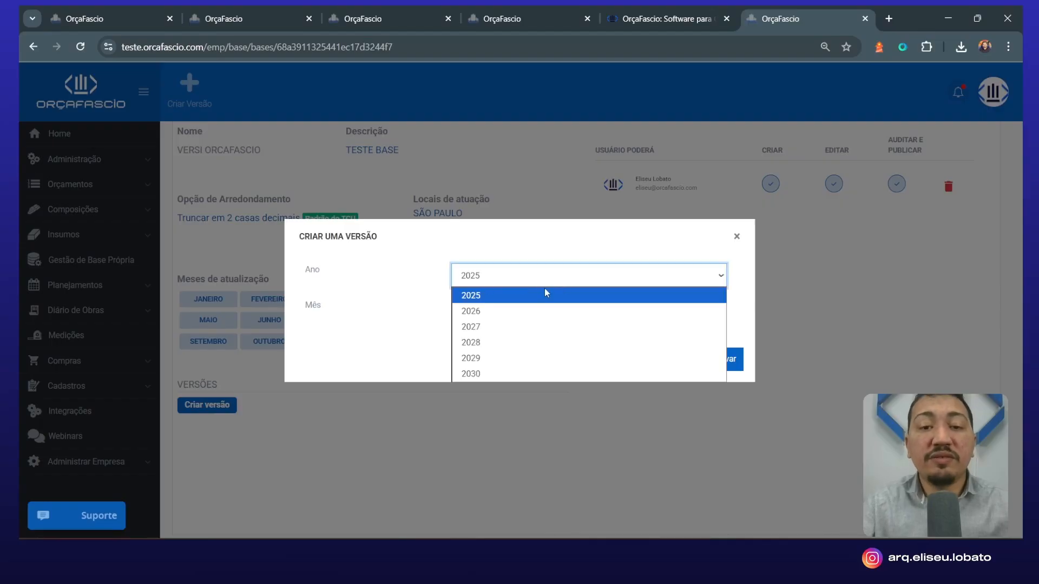
left_click(518, 294)
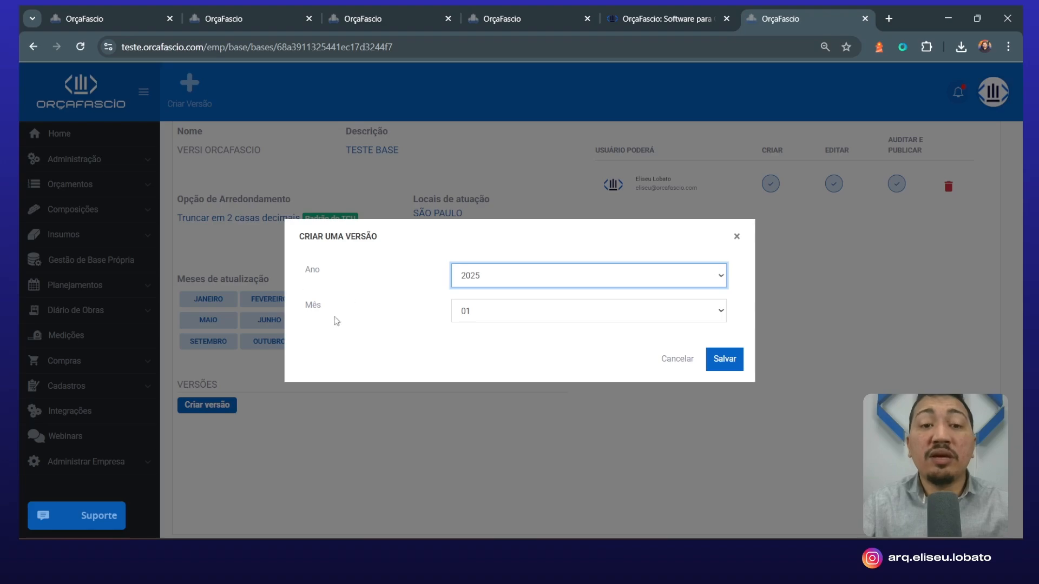
left_click(493, 312)
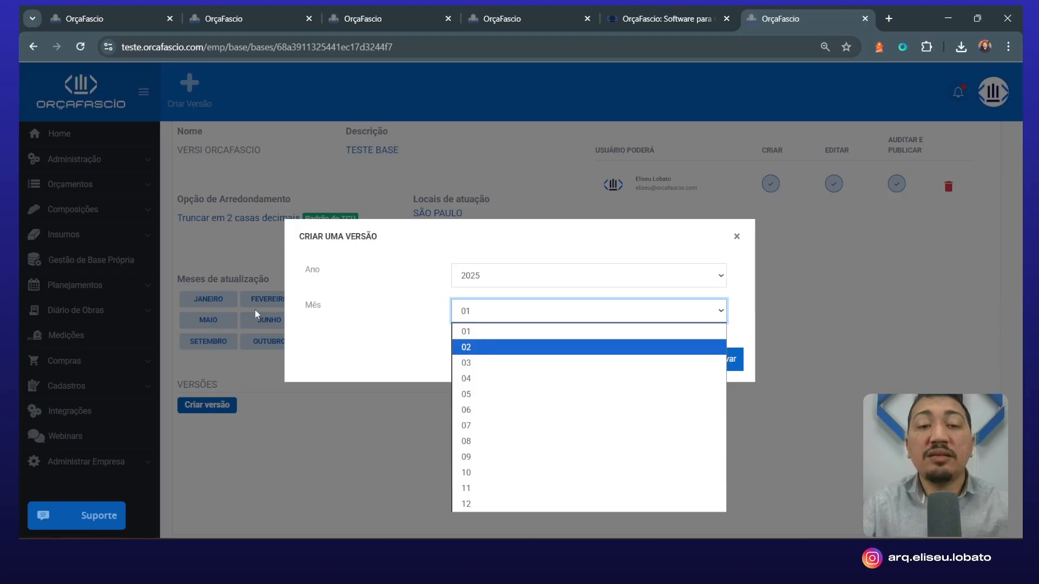
left_click(224, 273)
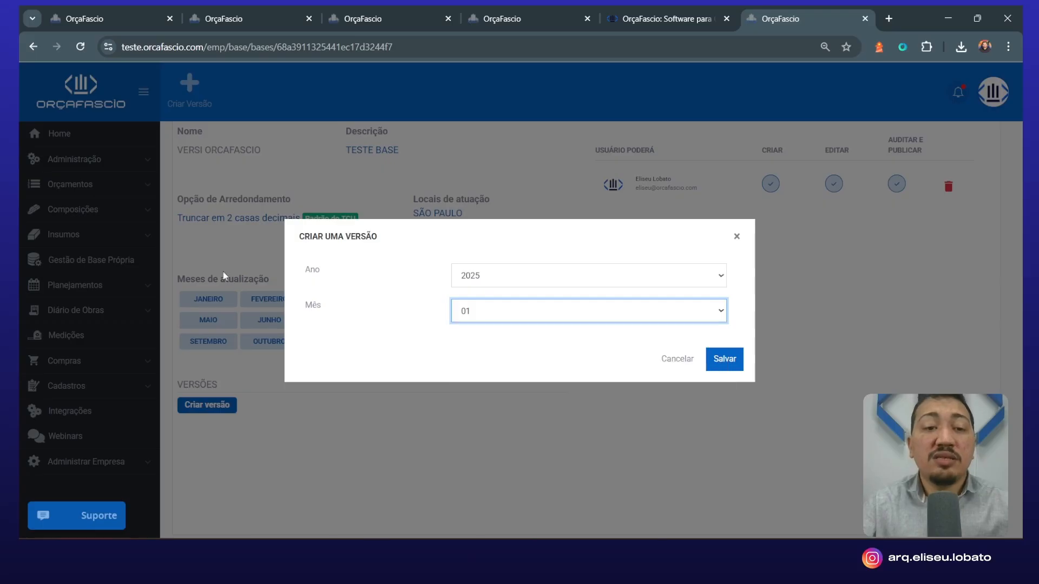
left_click(224, 272)
Exclude Fevereiro, Julho and Novembro from the base's update months and check the months offered for a new 2025 version
left_click(265, 302)
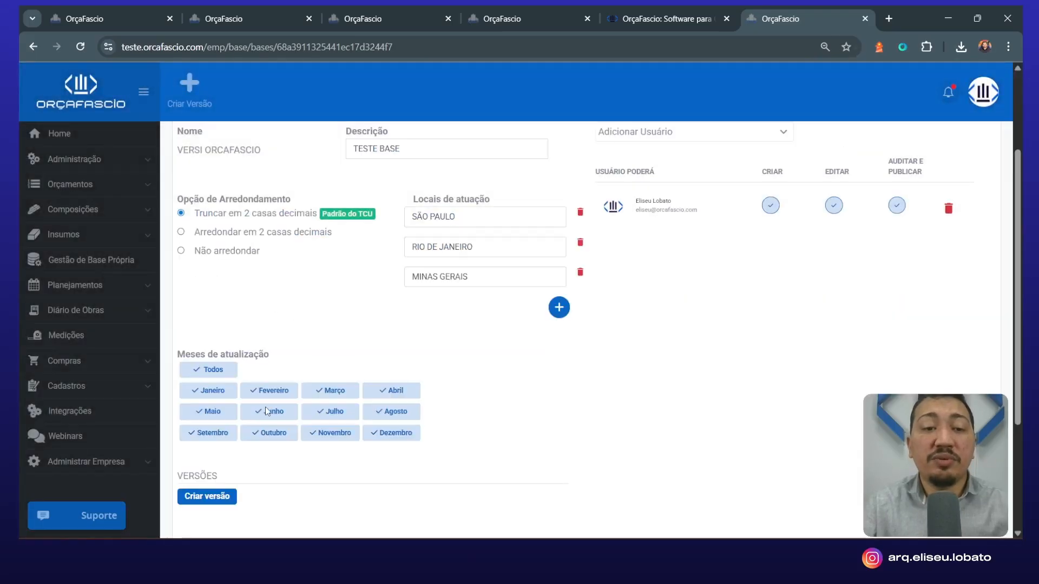
left_click(342, 438)
left_click(212, 496)
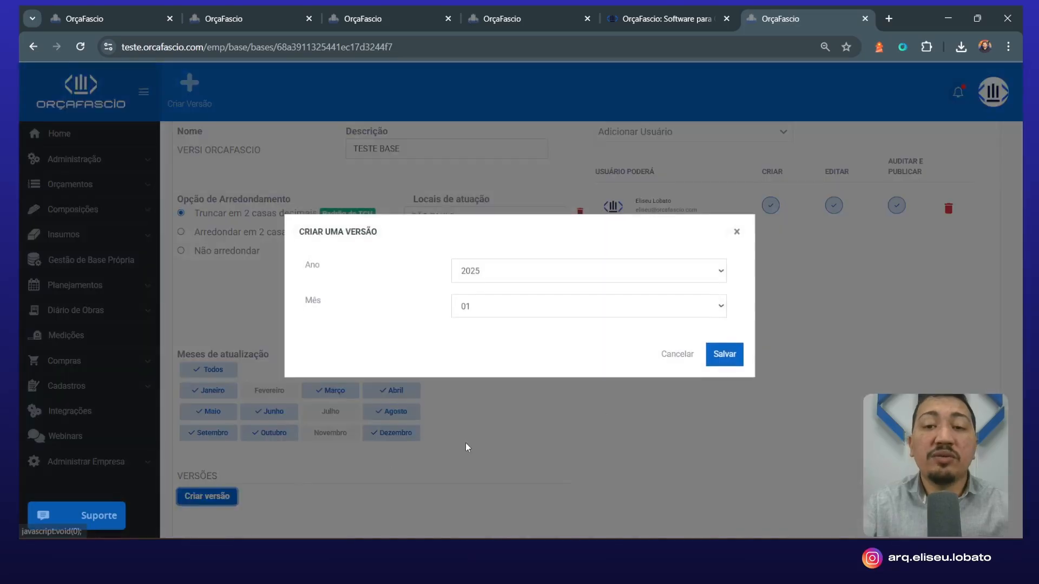
left_click(581, 323)
left_click(584, 308)
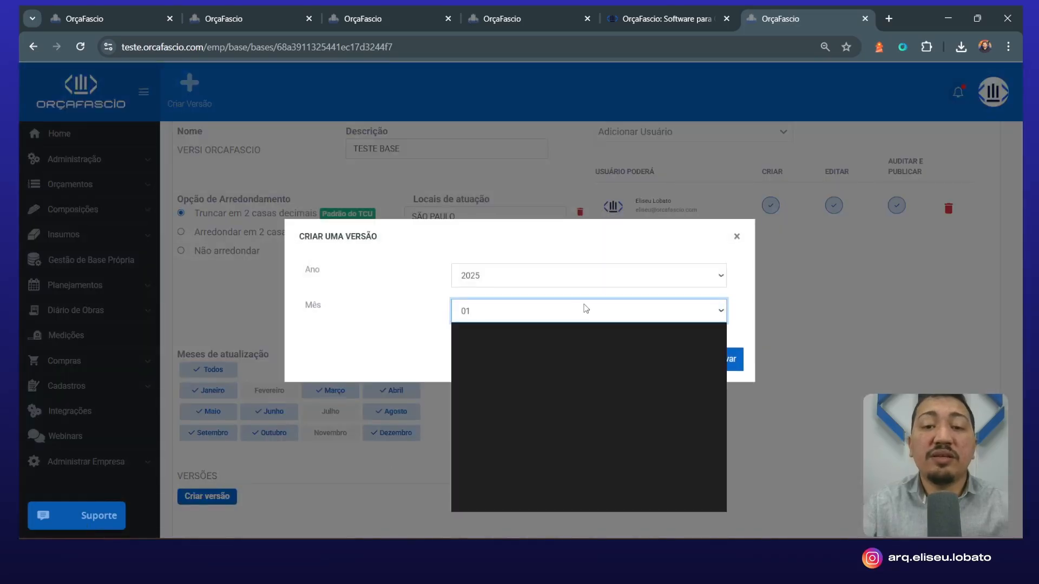
left_click(677, 360)
Include Novembro, Julho and Fevereiro in the base's update months again
scroll(621, 367, "down", 1)
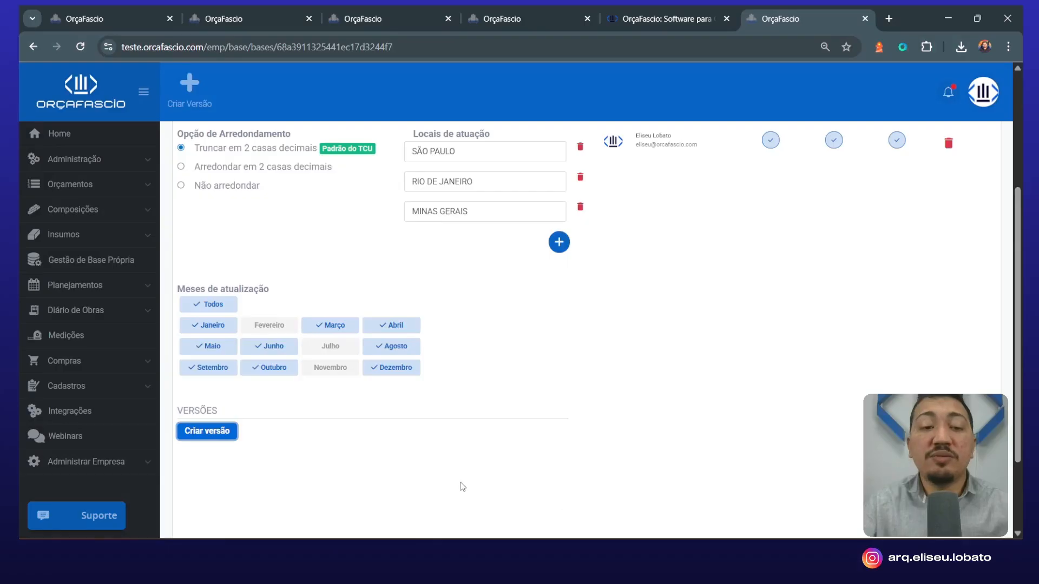
scroll(487, 409, "up", 2)
scroll(313, 429, "down", 2)
left_click(327, 369)
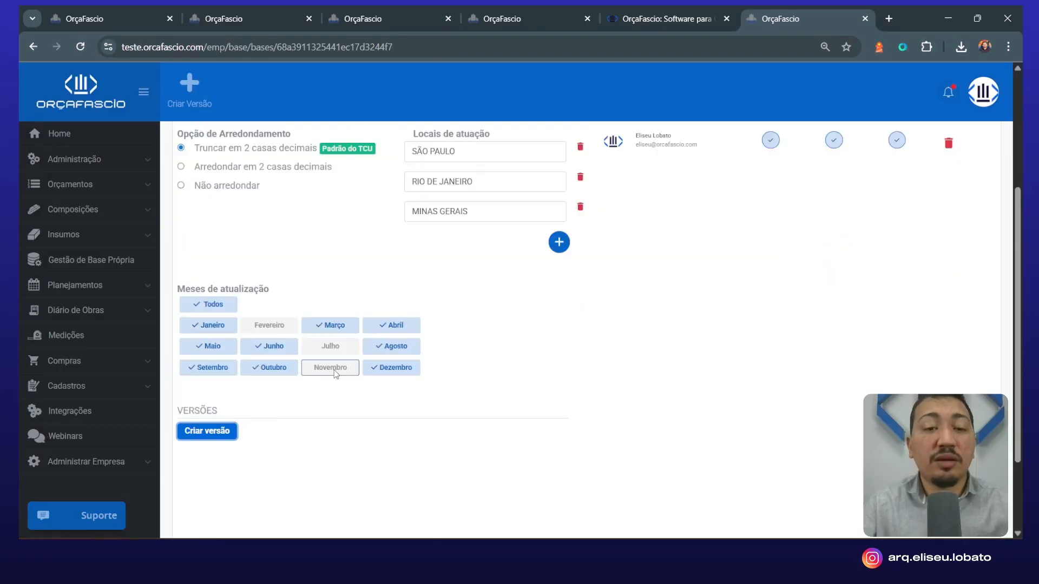
left_click(304, 351)
left_click(273, 327)
Create a version of the base for month 07 of 2025
left_click(219, 430)
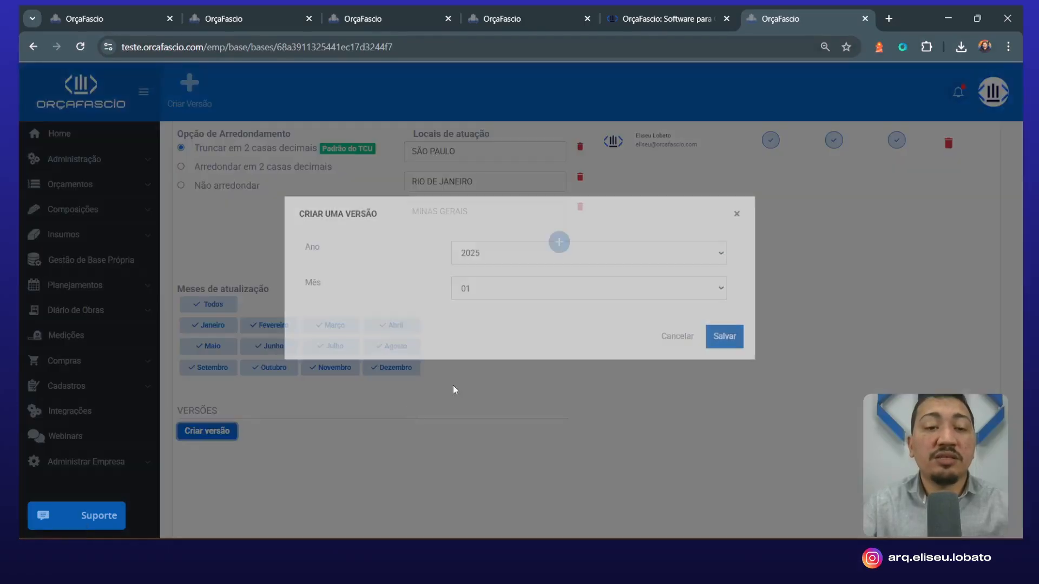
left_click(497, 320)
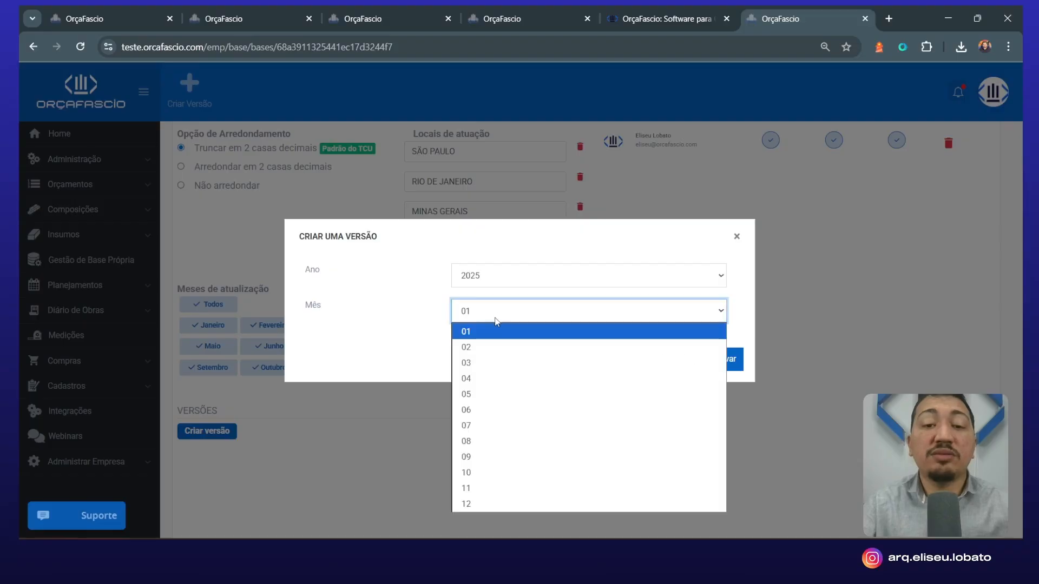
left_click(514, 426)
left_click(726, 363)
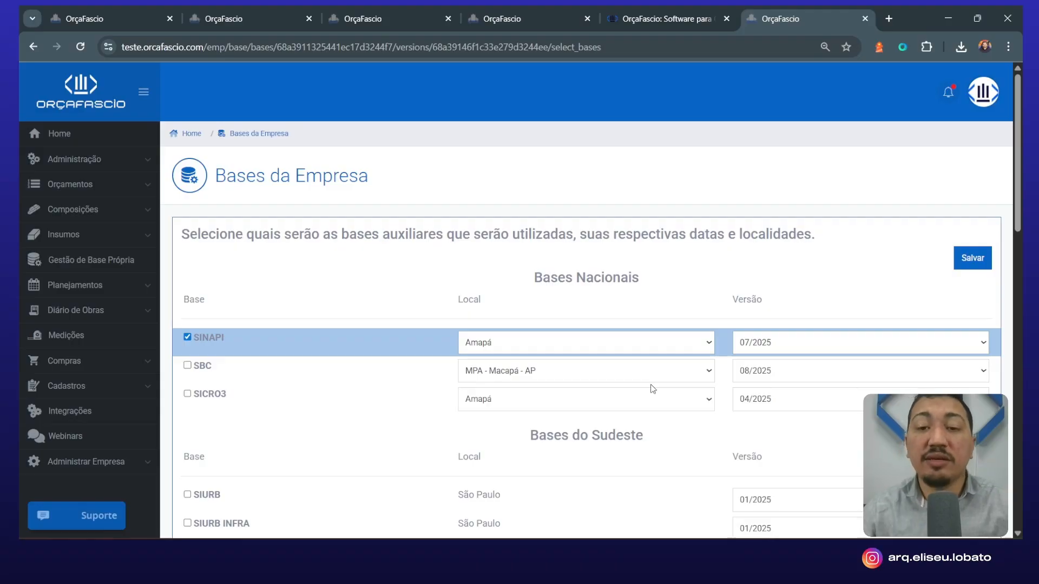
Select SBC and SICRO3 as auxiliary national bases in addition to SINAPI
scroll(230, 346, "down", 3)
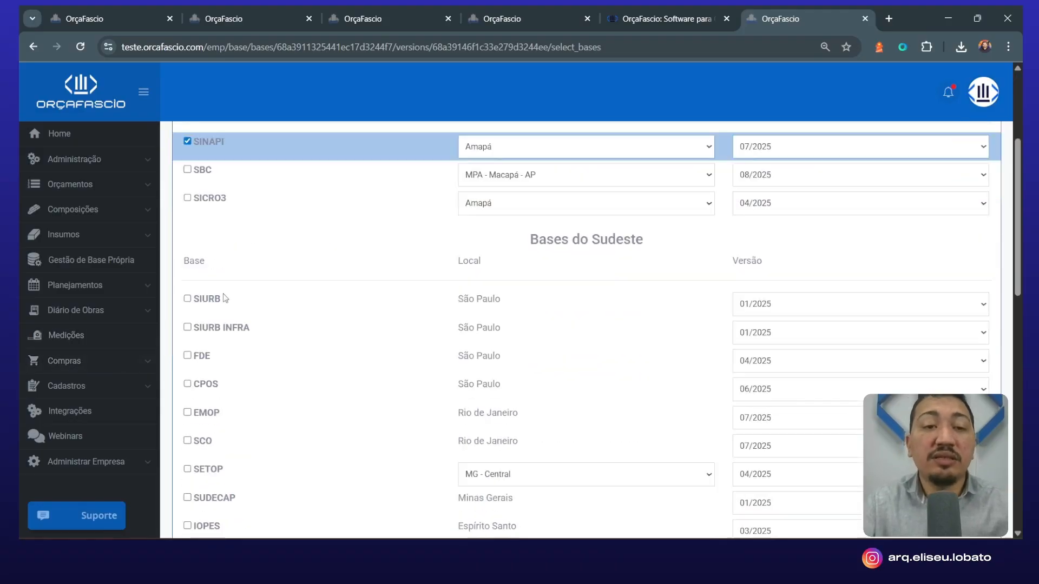
left_click(187, 170)
left_click(187, 198)
scroll(595, 271, "up", 3)
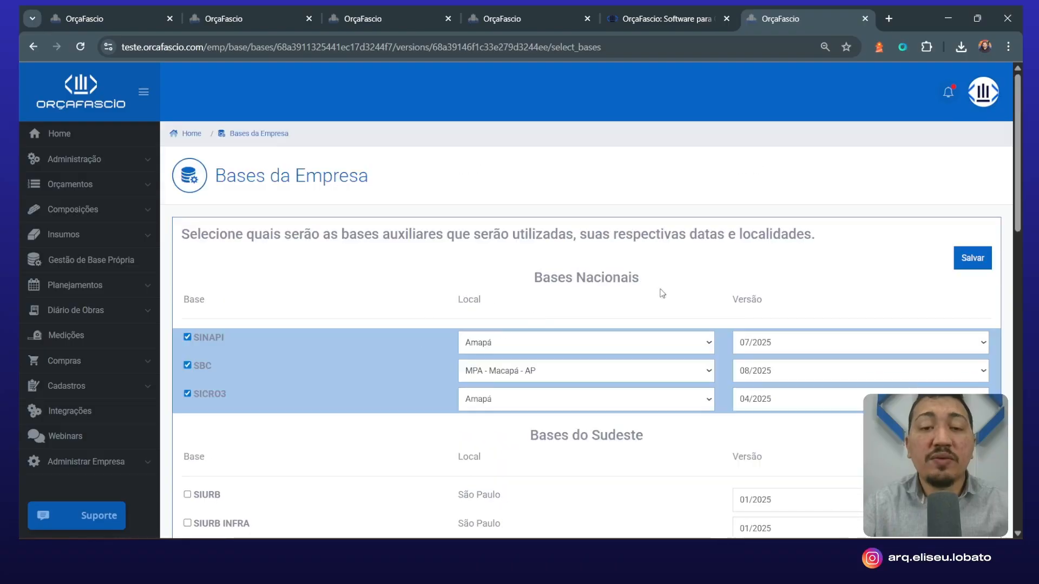
Set the location of the SINAPI auxiliary base to São Paulo
left_click(645, 342)
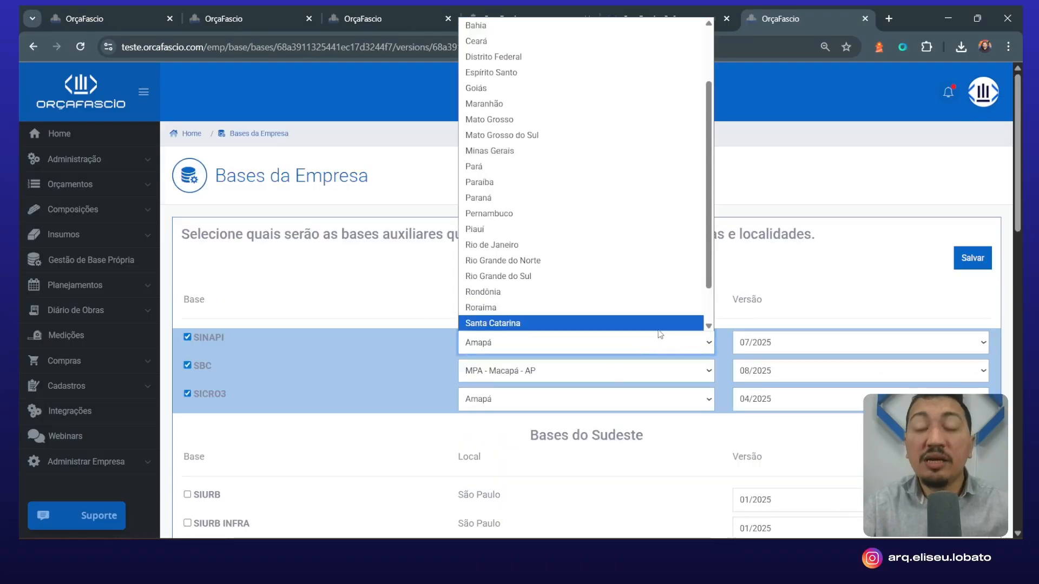
scroll(659, 330, "down", 1)
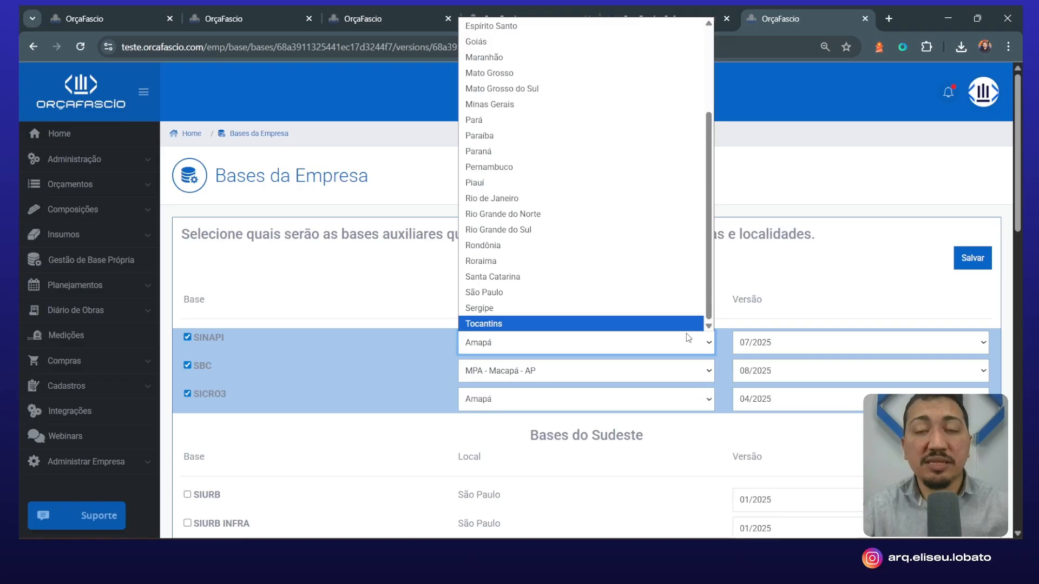
left_click(799, 176)
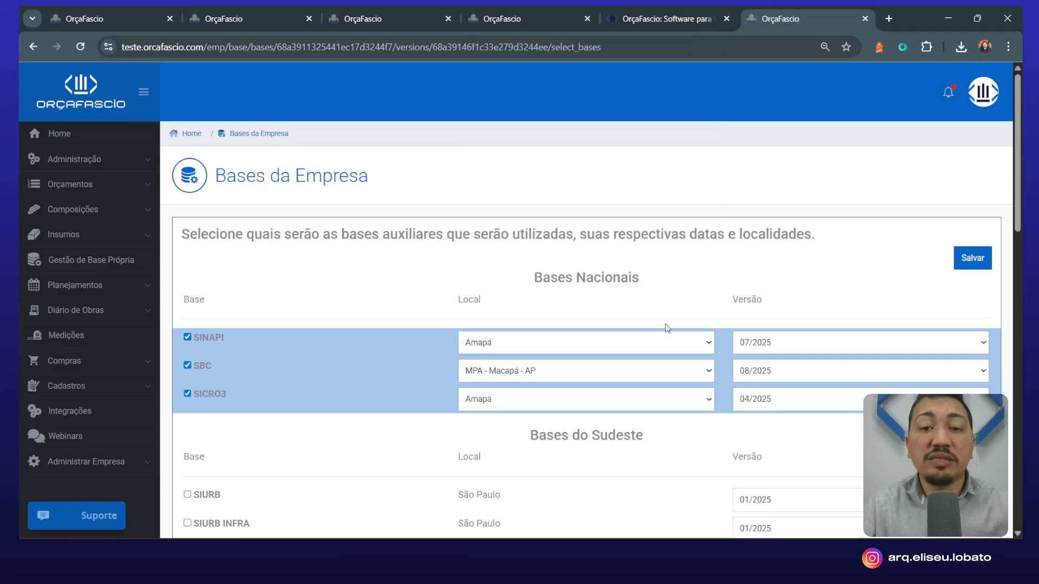
left_click(664, 346)
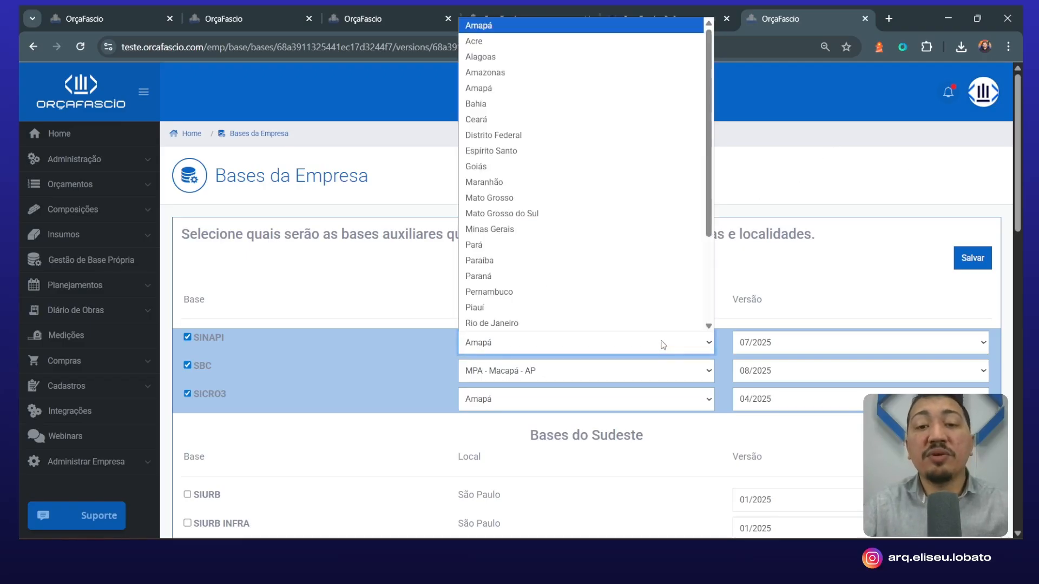
scroll(602, 260, "down", 3)
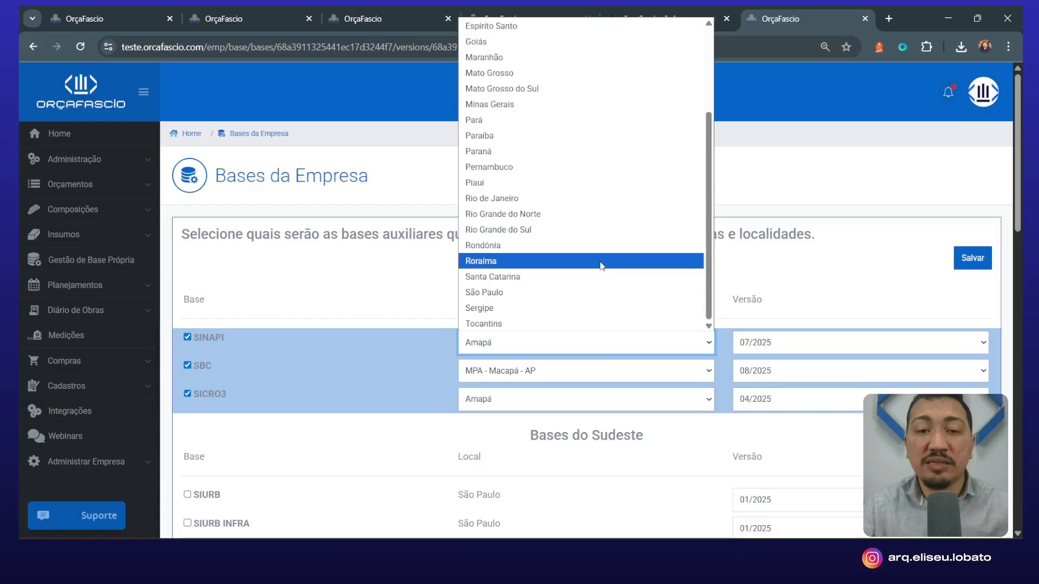
left_click(557, 290)
Set the location of the SBC auxiliary base to SPO - São Paulo - SP
left_click(551, 375)
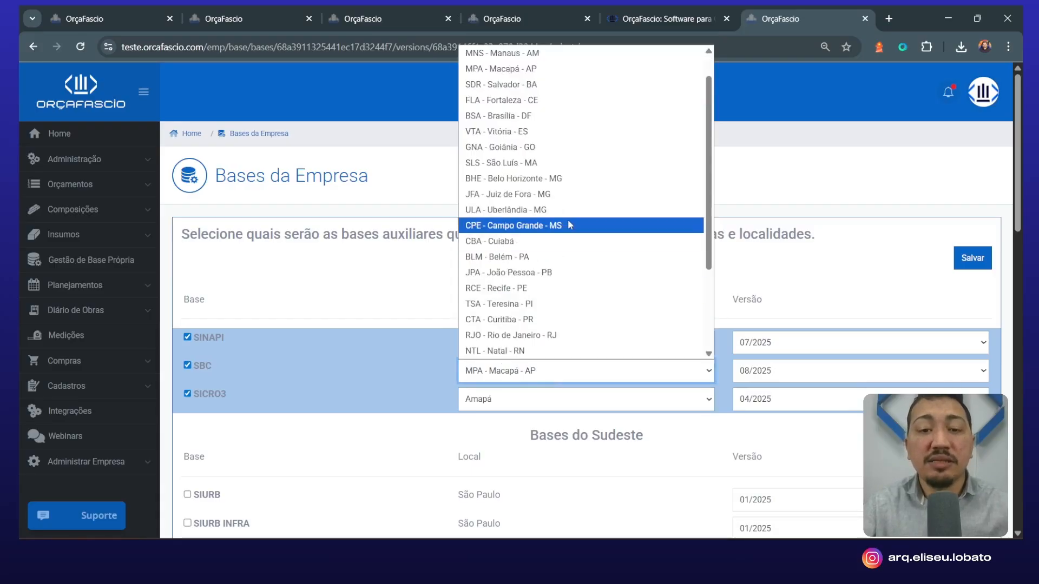
scroll(574, 324, "down", 3)
scroll(577, 260, "up", 4)
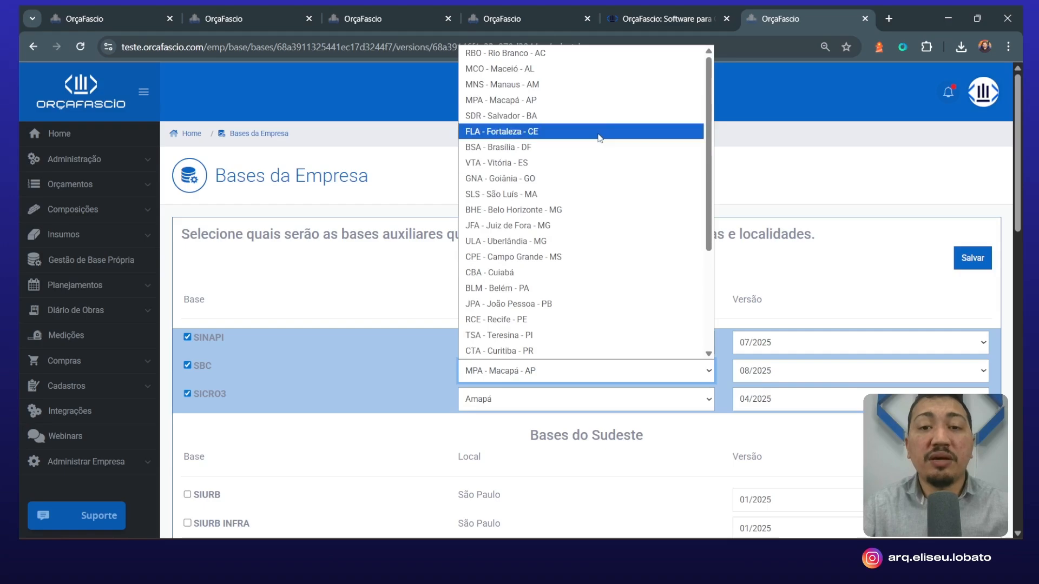
scroll(599, 224, "down", 3)
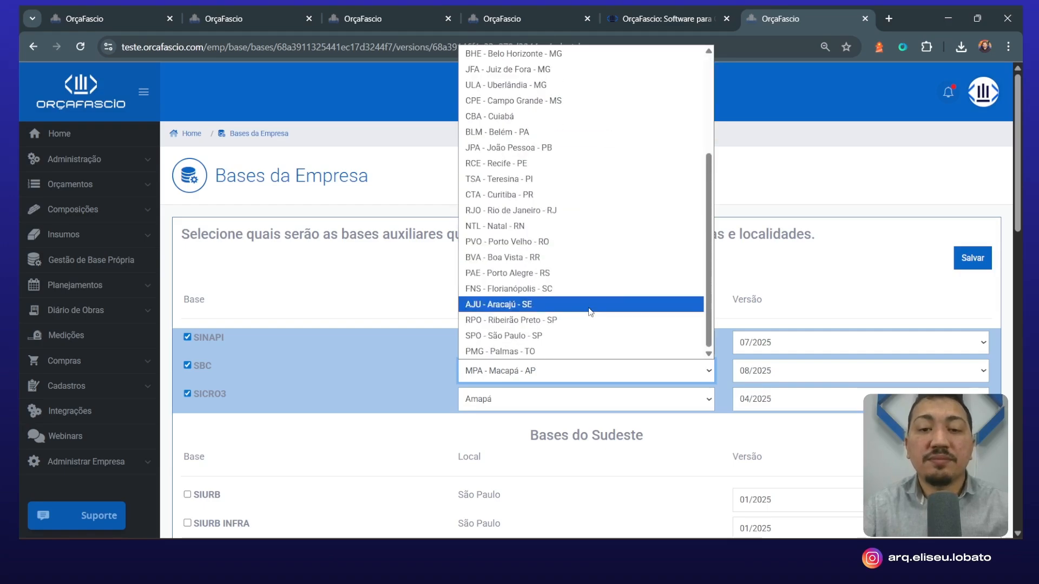
left_click(582, 335)
Set the location of the SICRO3 auxiliary base to São Paulo and save the auxiliary base selection
left_click(541, 400)
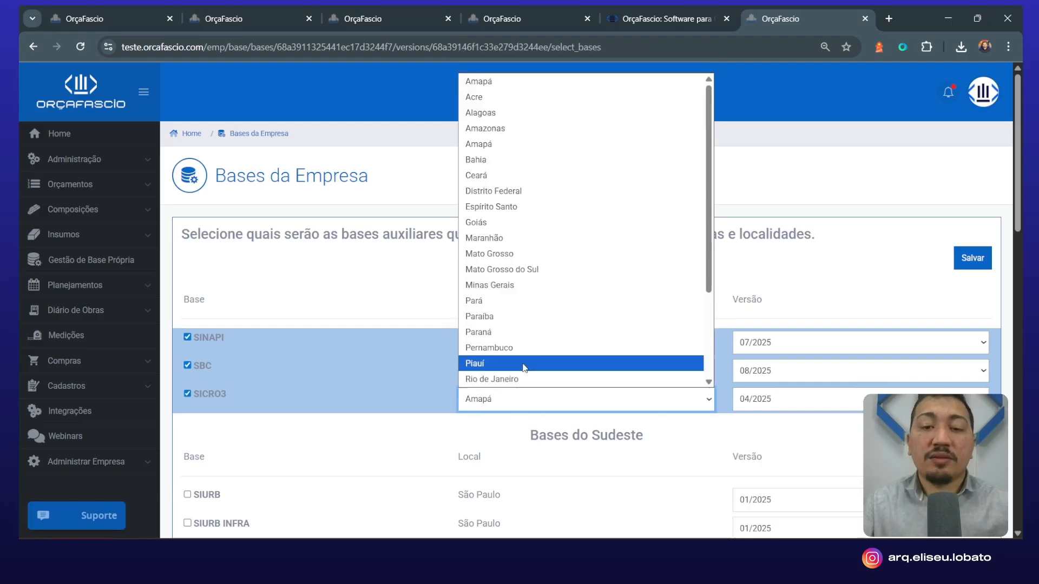
scroll(608, 326, "down", 3)
scroll(610, 282, "up", 3)
scroll(596, 314, "down", 3)
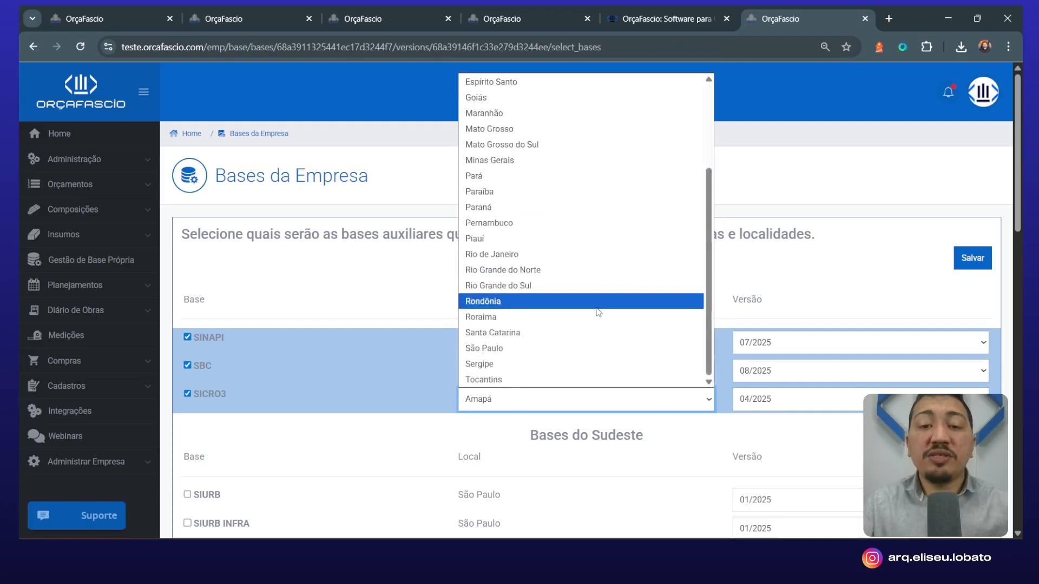
left_click(580, 355)
left_click(972, 258)
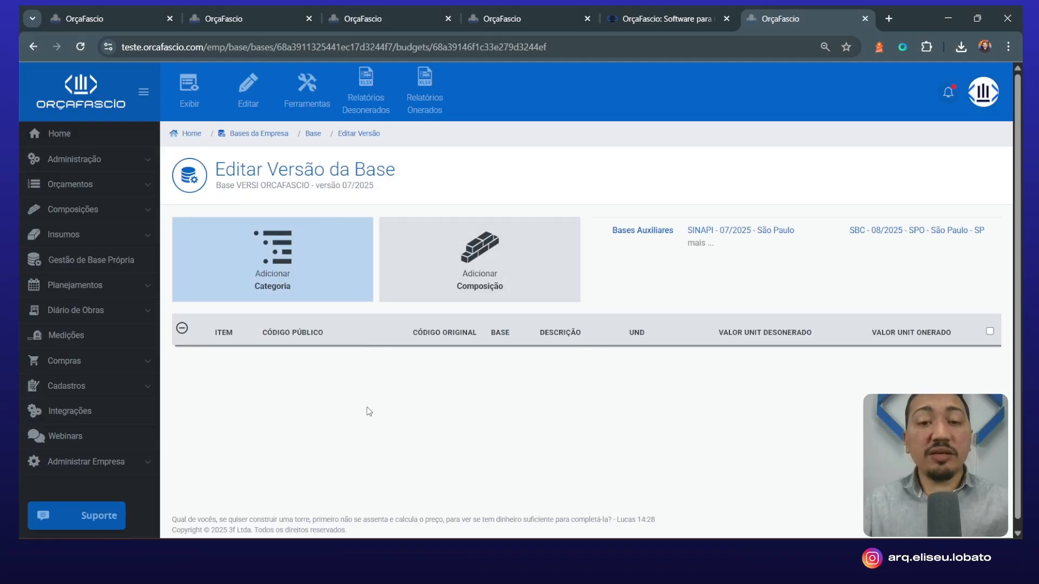
Add a category named CANTEIRO DE OBRAS as item 1 of the base version
scroll(307, 390, "down", 1)
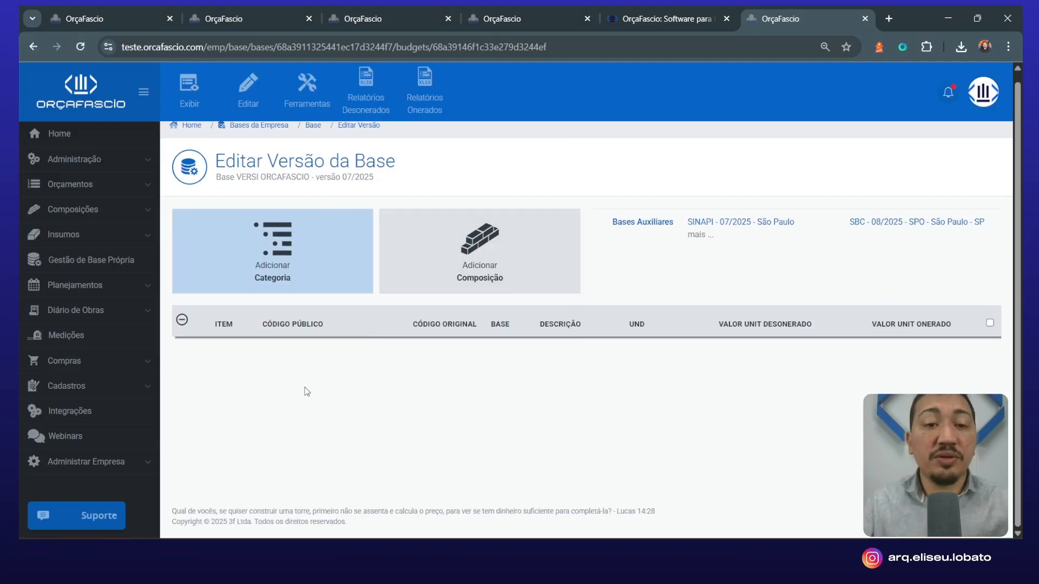
left_click(249, 223)
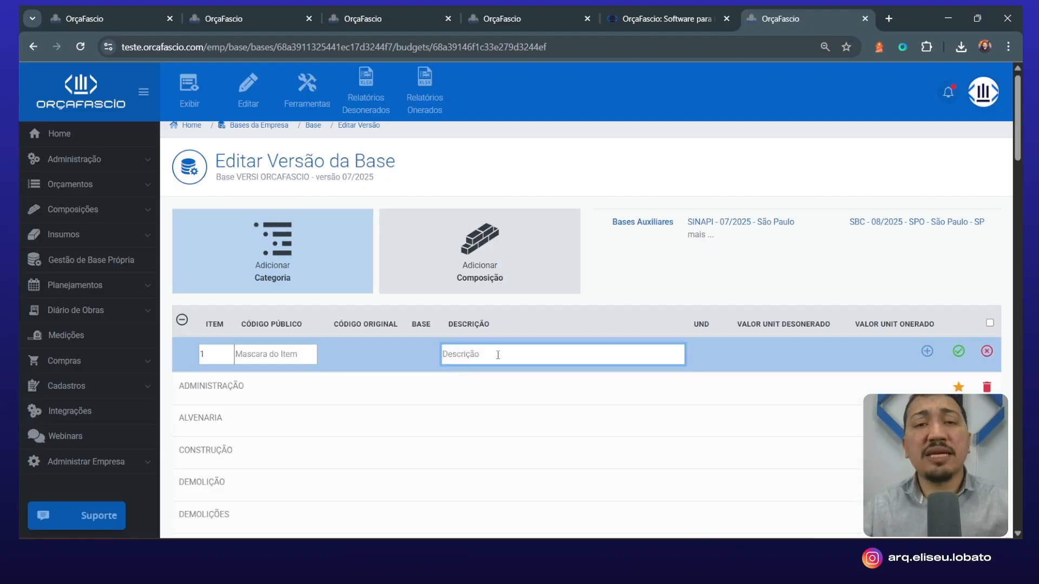
type("C")
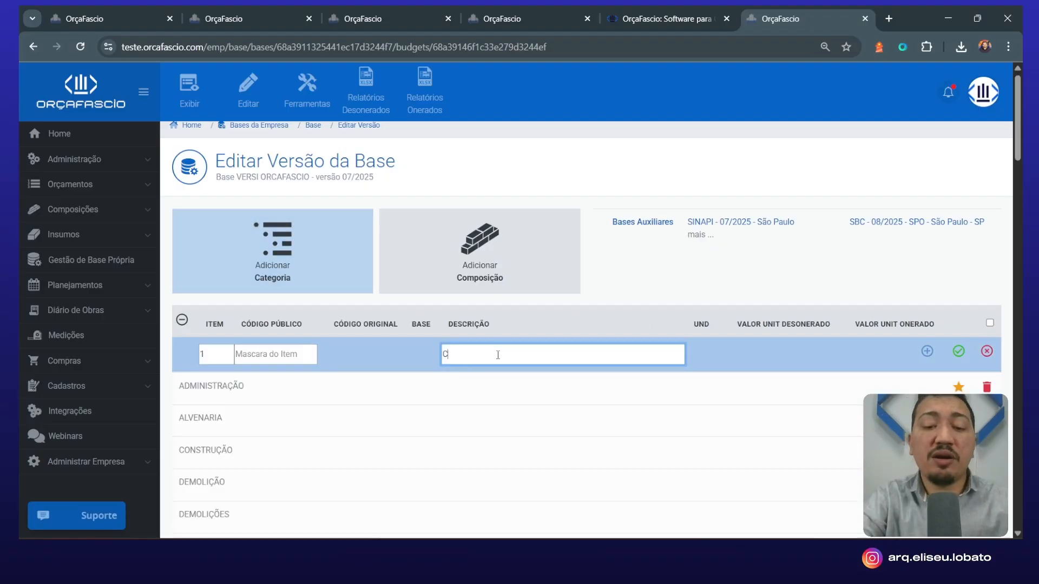
type("ANTEIRO D")
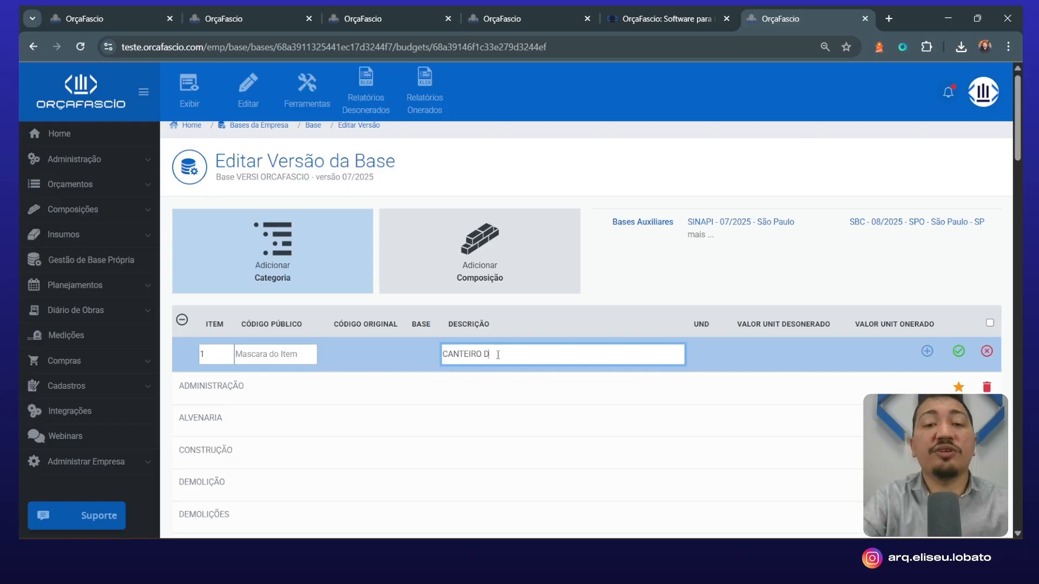
type("E OBRAS")
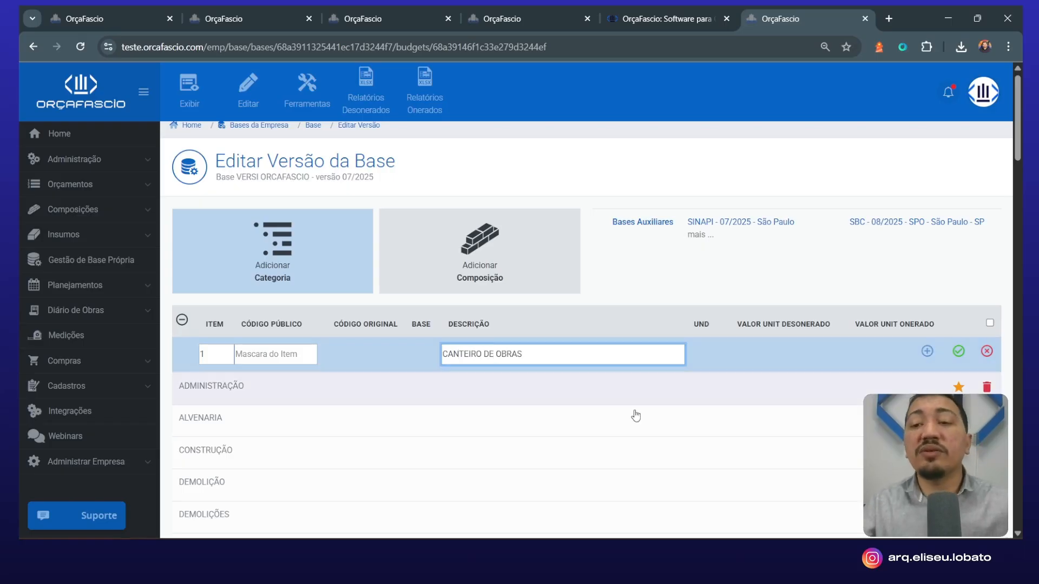
left_click(959, 352)
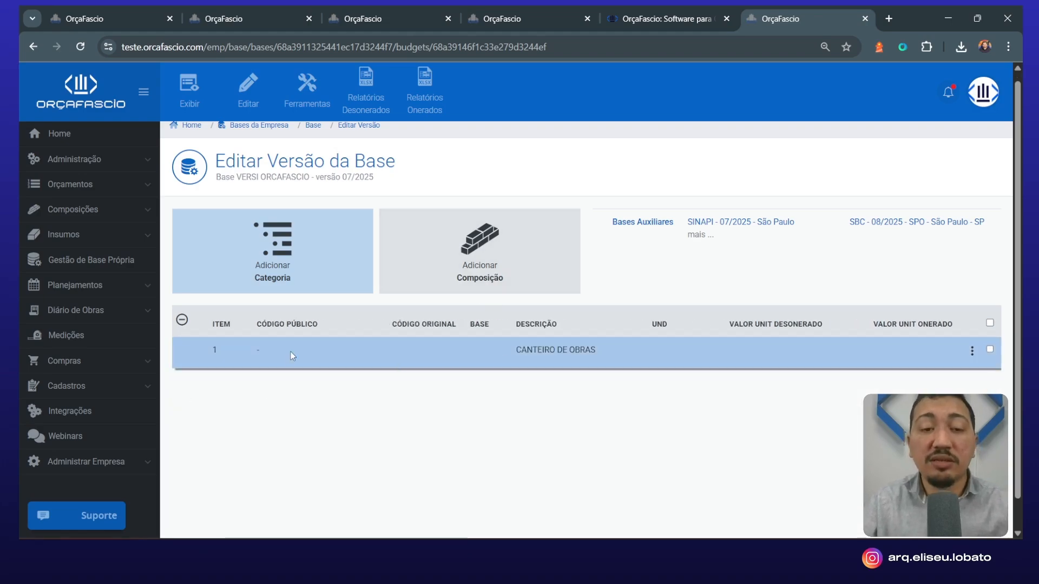
Search SINAPI for TAPUME and add composition 98457, TAPUME COM CHAPA METÁLICA, as item 1.1 under CANTEIRO DE OBRAS
left_click(415, 255)
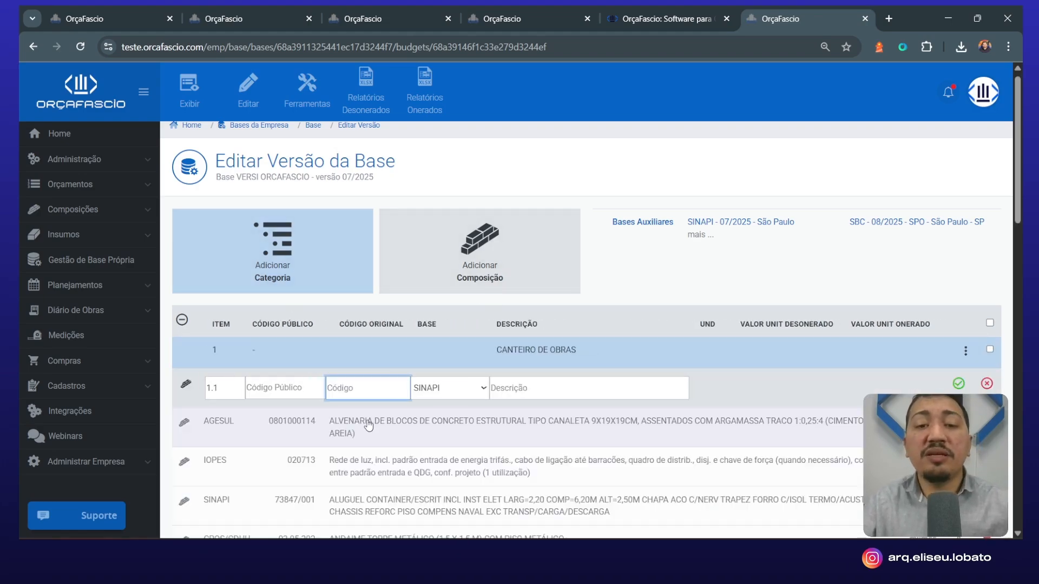
left_click(592, 383)
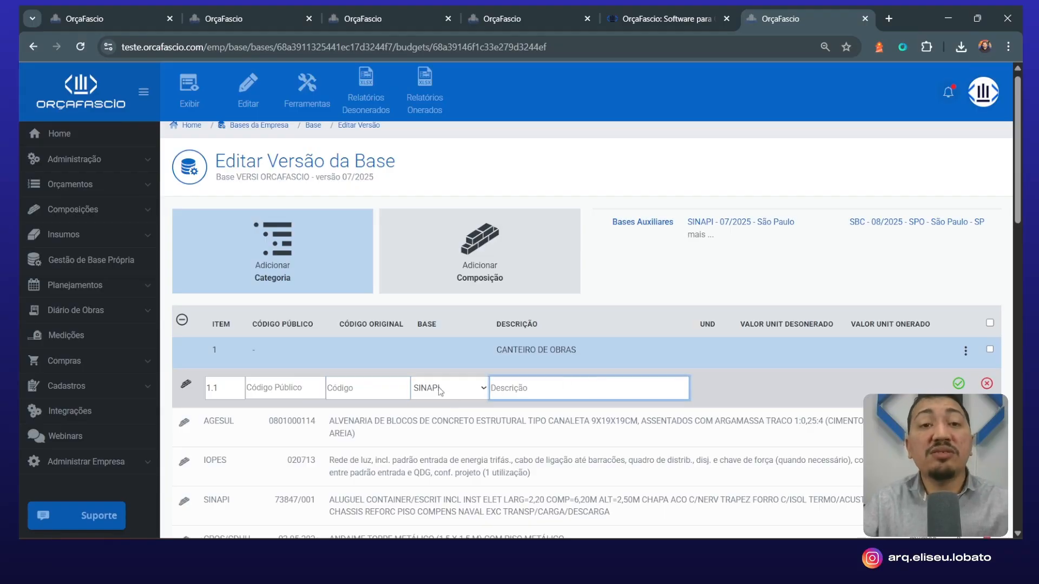
left_click(439, 389)
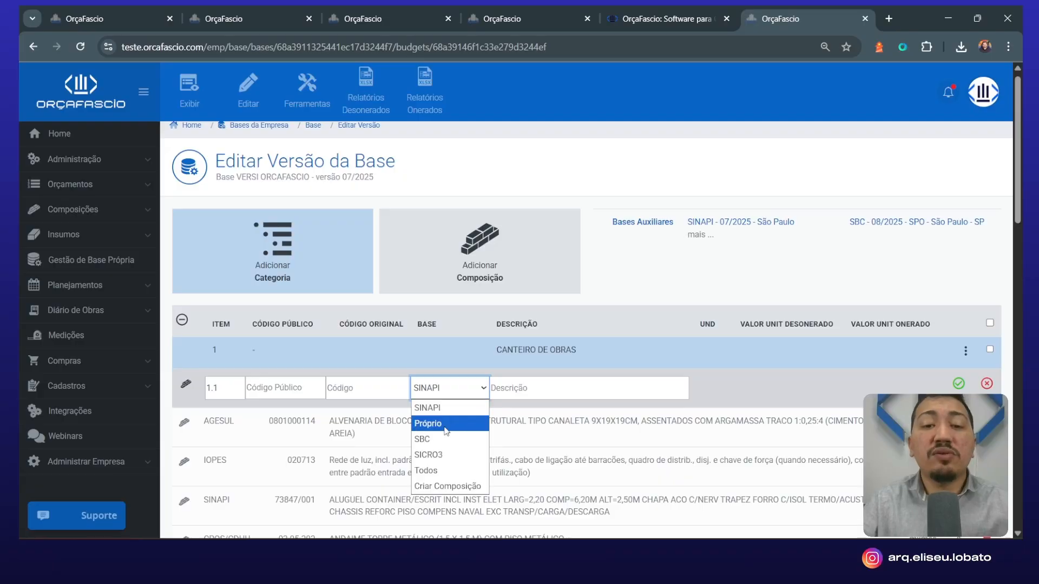
left_click(453, 384)
left_click(556, 387)
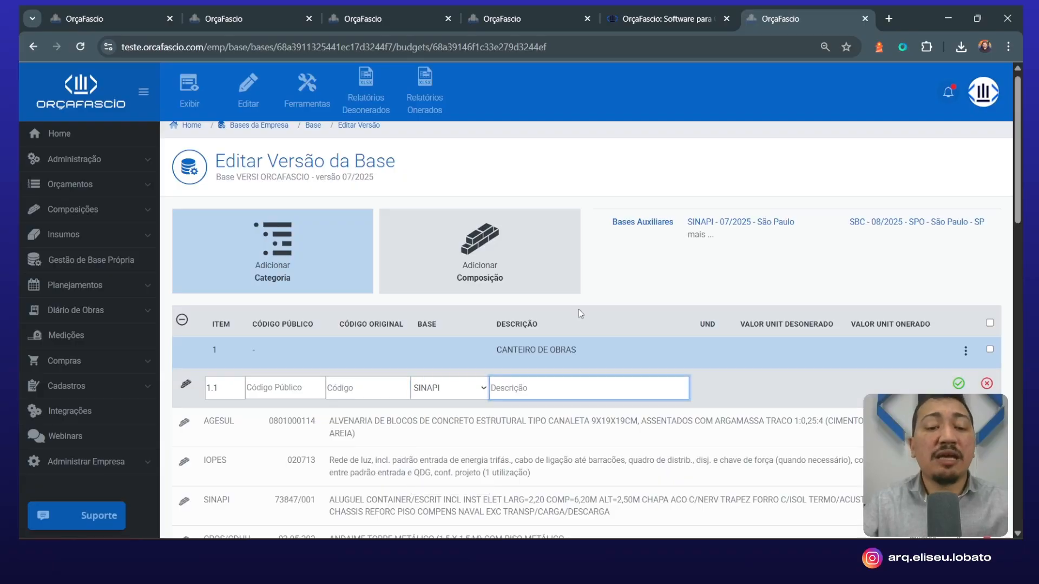
type("TAPUME")
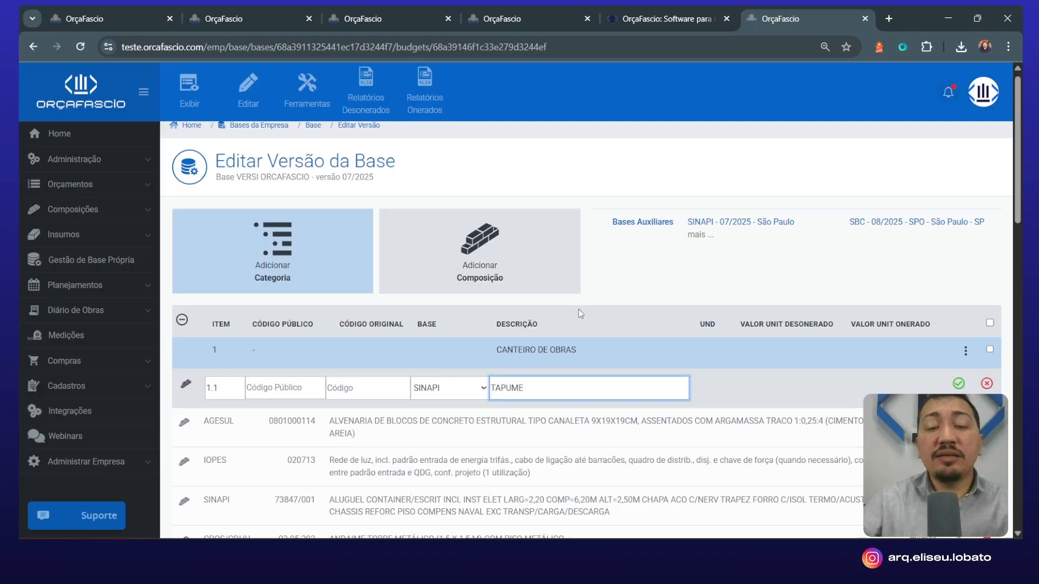
scroll(700, 396, "down", 1)
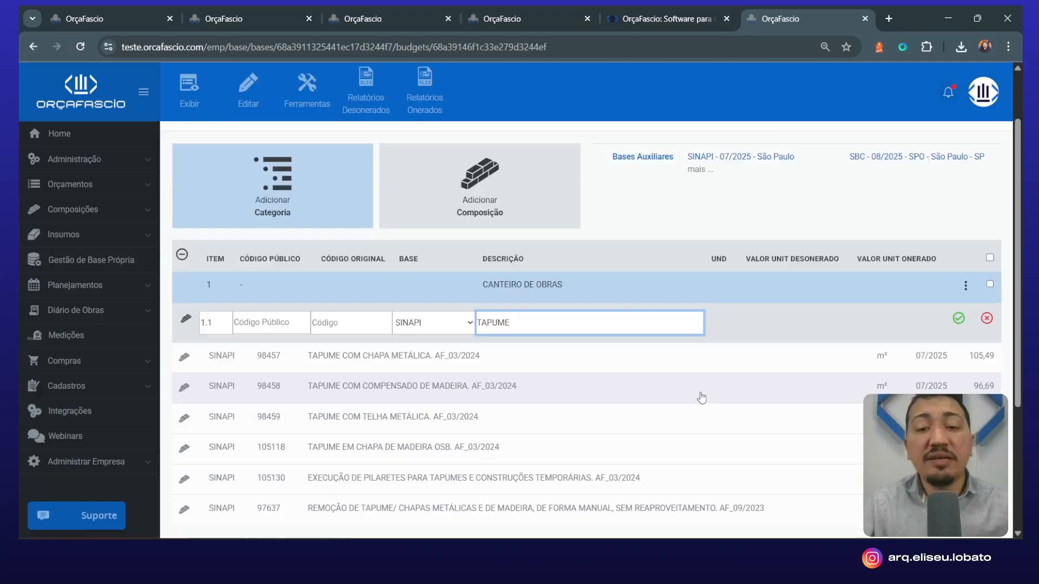
left_click(381, 362)
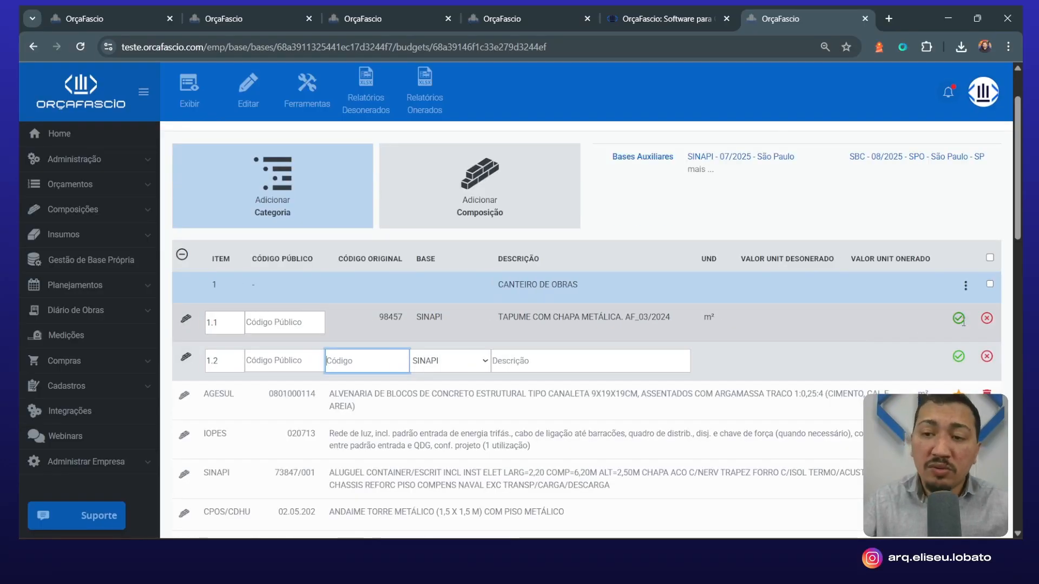
left_click(960, 320)
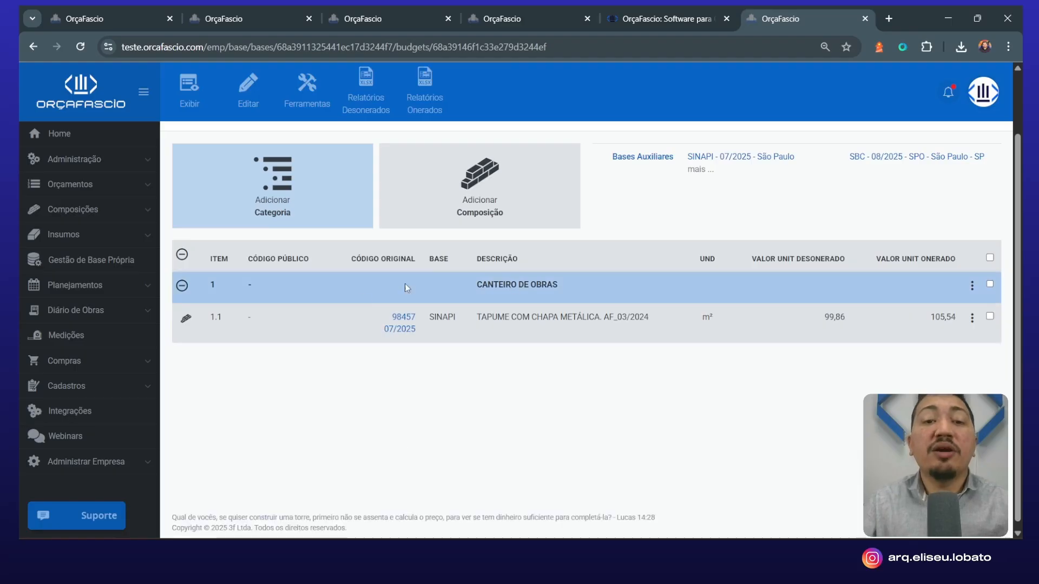
In the details of composition 98457, set the coefficient of CONCRETO MAGRO PARA LASTRO (SINAPI 94974) to 1,2
left_click(394, 328)
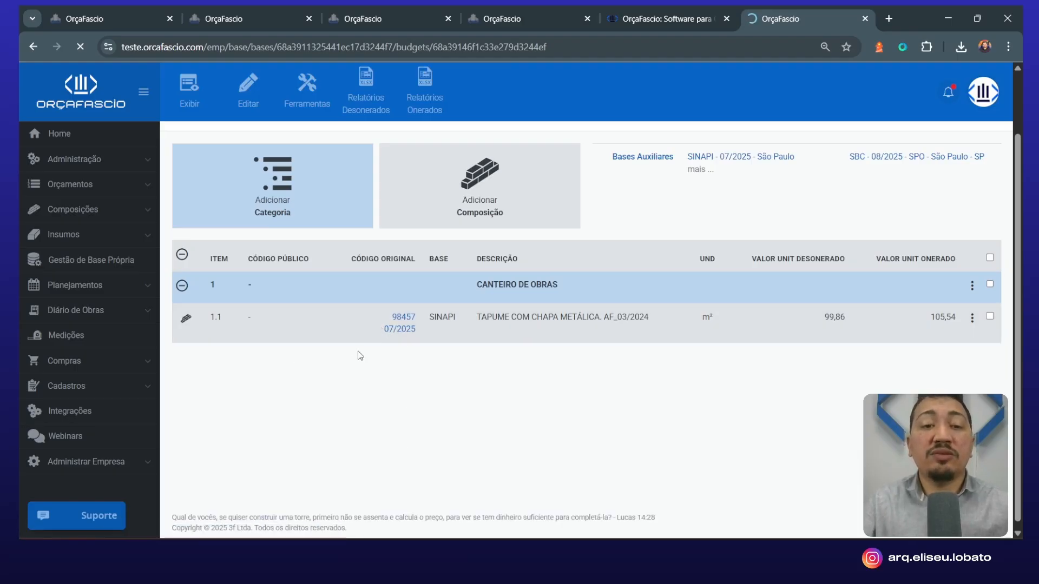
scroll(632, 309, "down", 7)
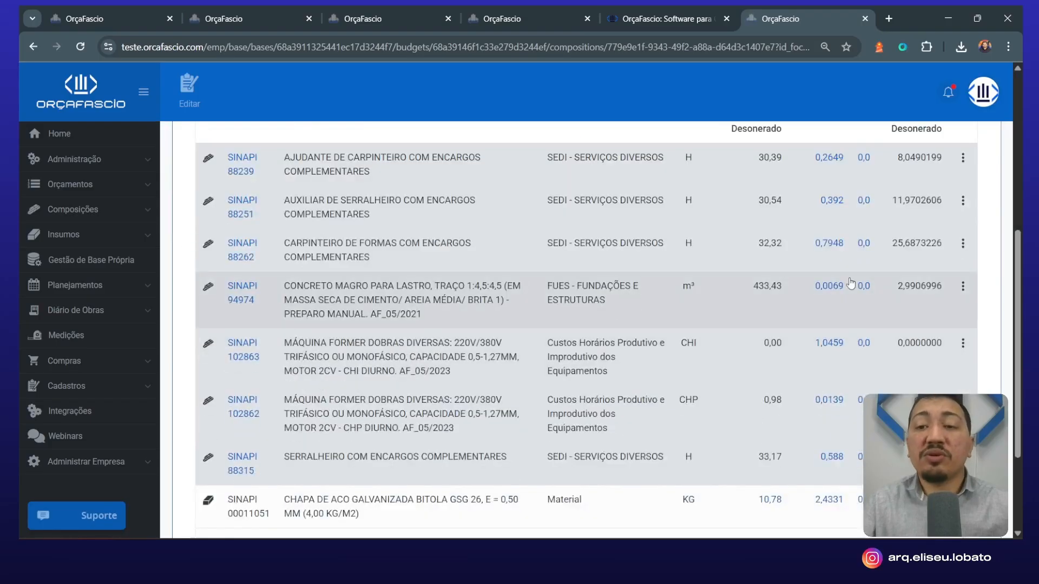
left_click(829, 287)
double_click(827, 289)
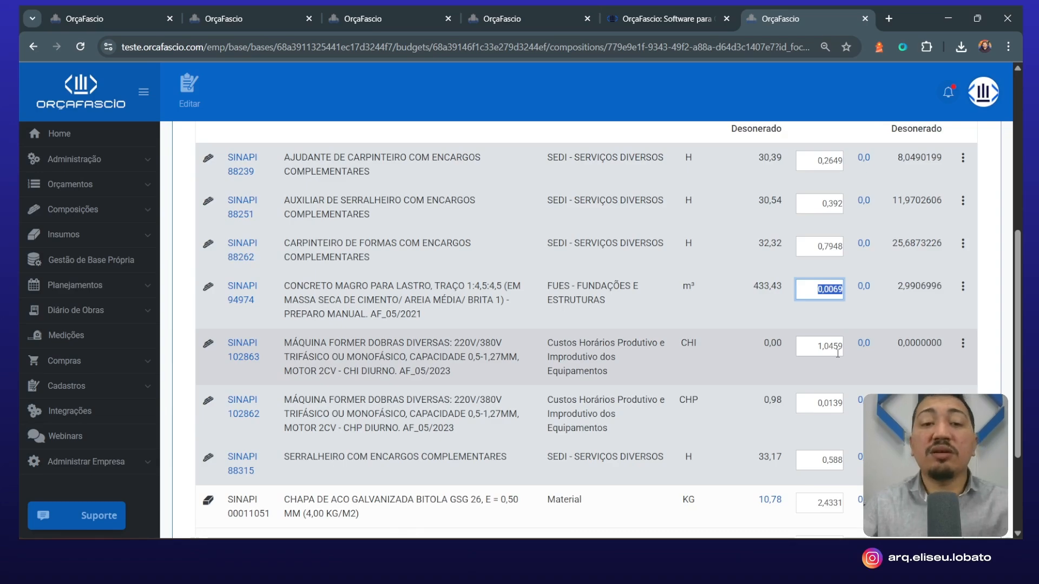
type("1")
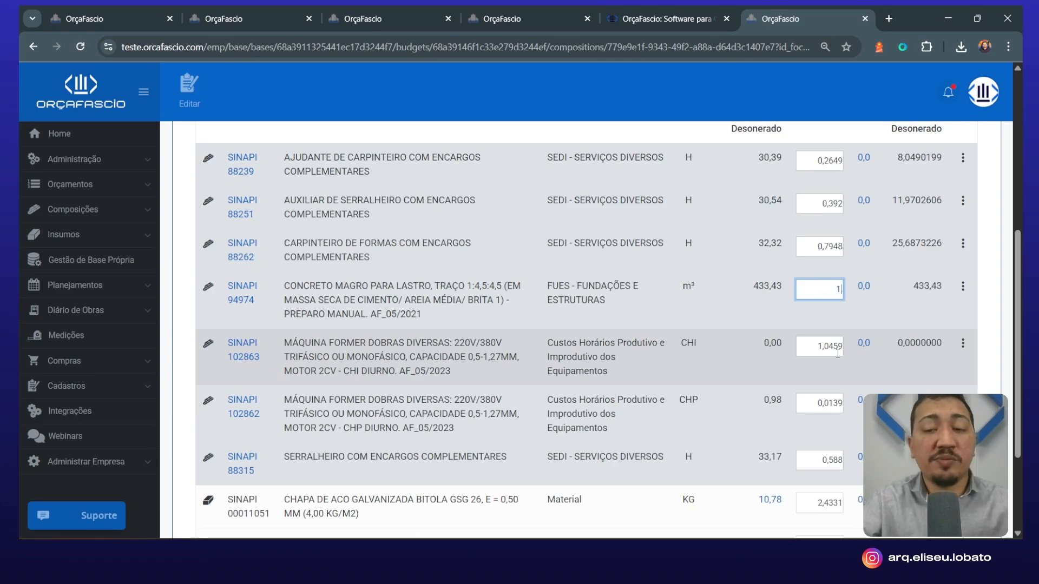
type(",2")
scroll(837, 353, "down", 3)
scroll(866, 432, "up", 3)
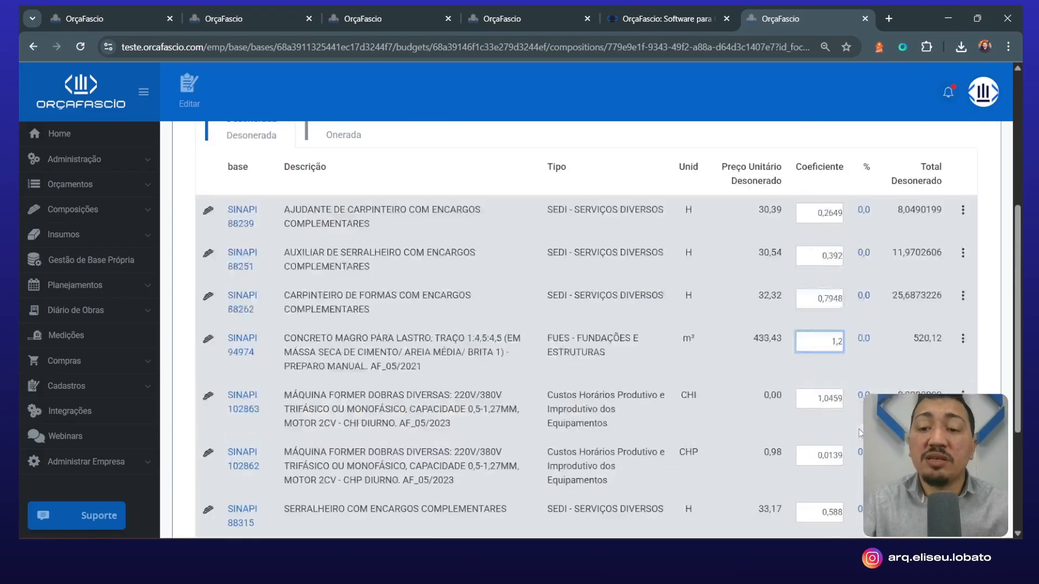
Reload the composition details to check its unit prices and return to editing the base version
key("F5")
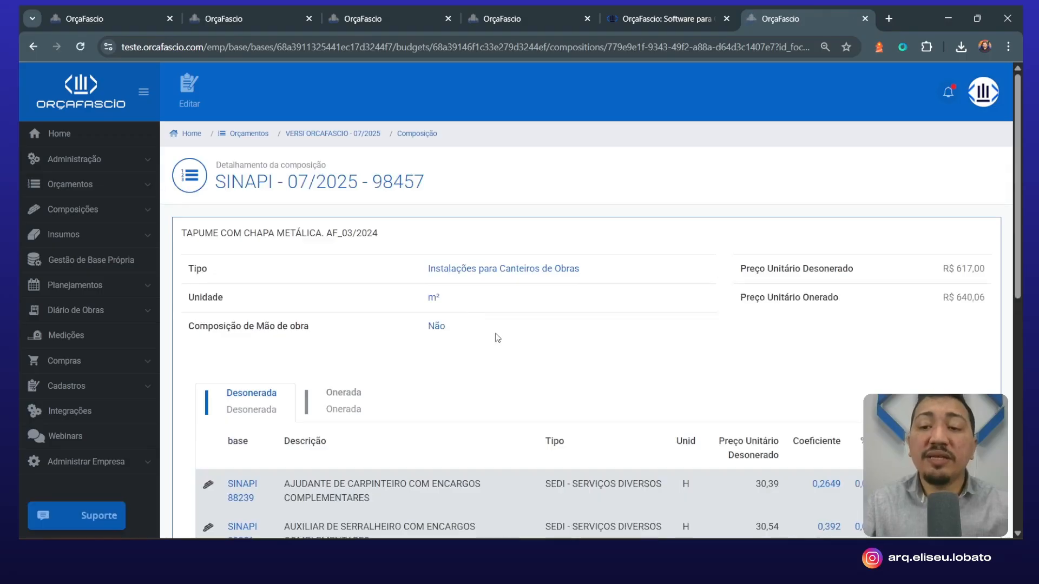
scroll(541, 347, "down", 5)
scroll(706, 412, "up", 5)
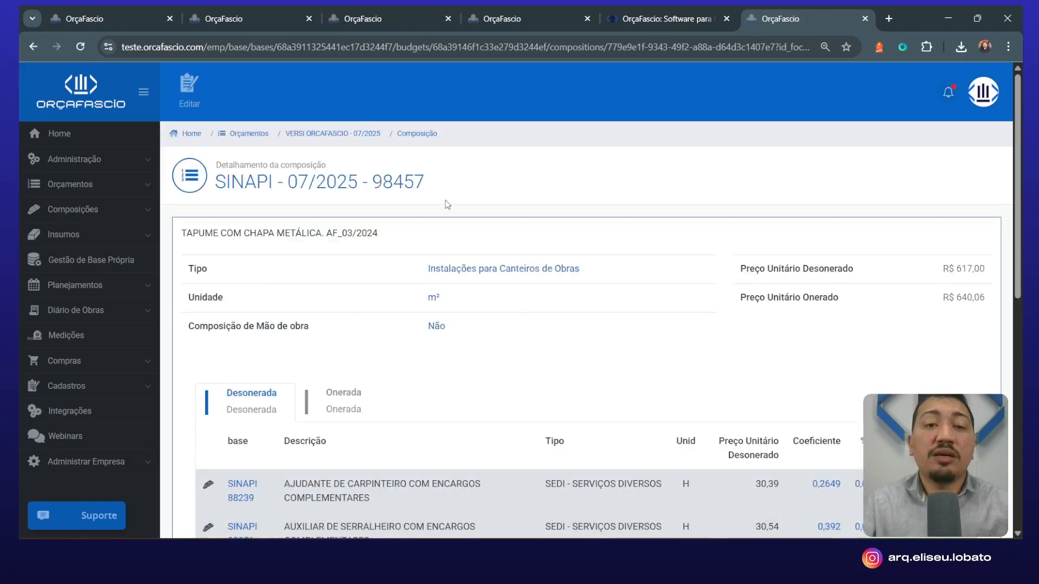
left_click(411, 133)
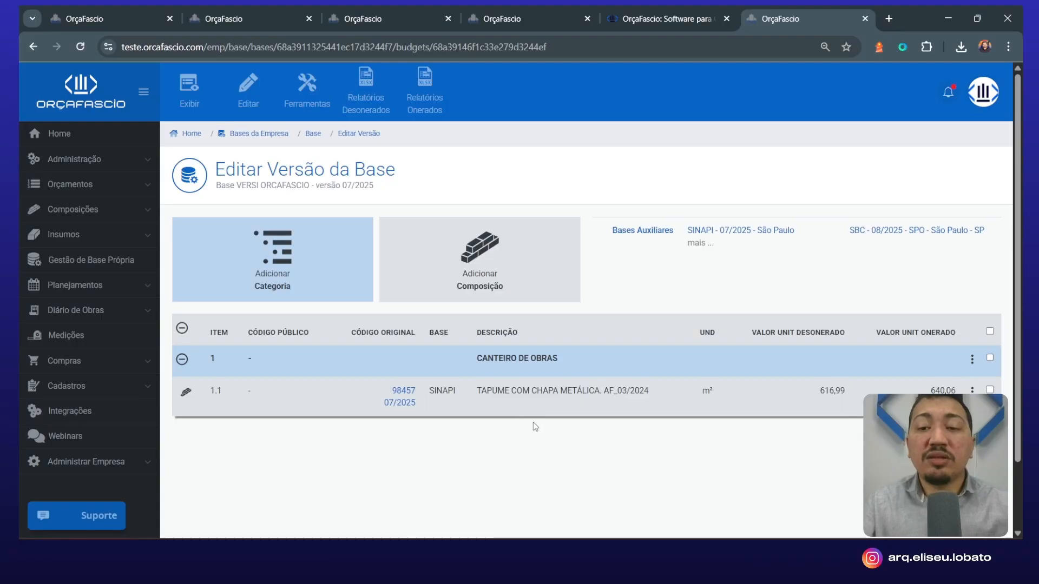
Set the public code of item 1.1 to 896578 and save the row
scroll(534, 422, "down", 2)
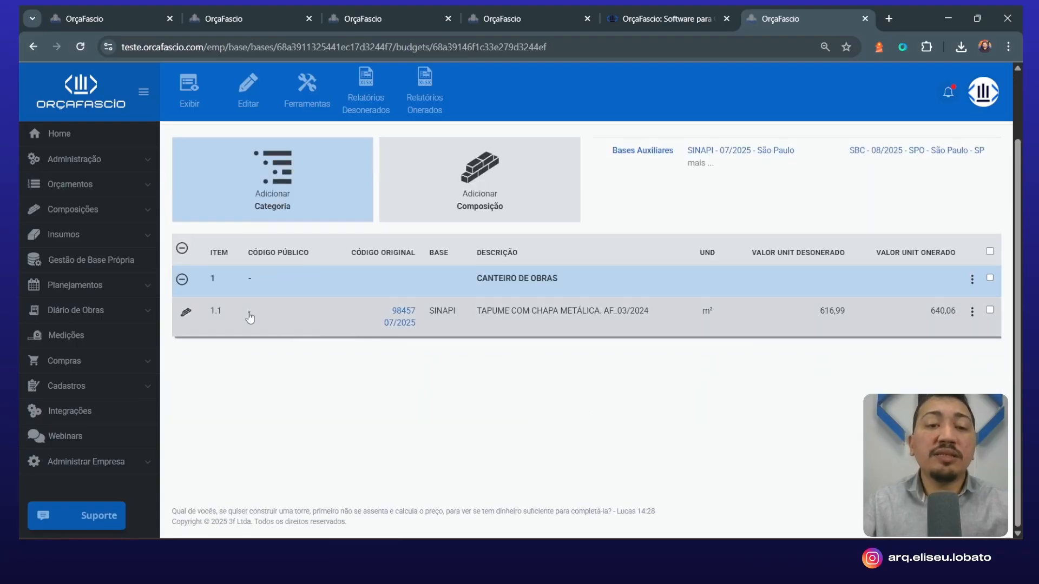
double_click(252, 313)
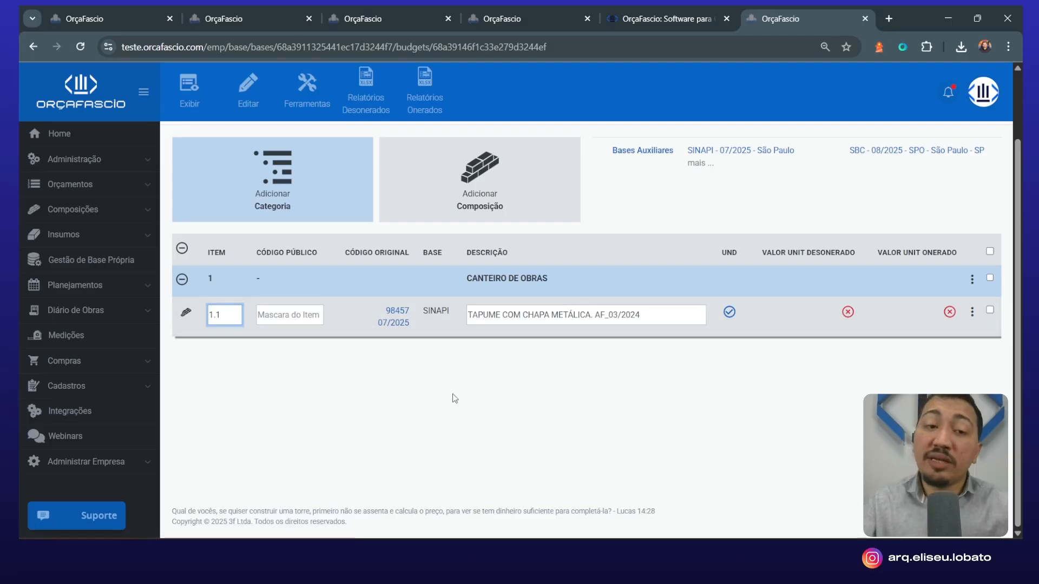
key("Tab")
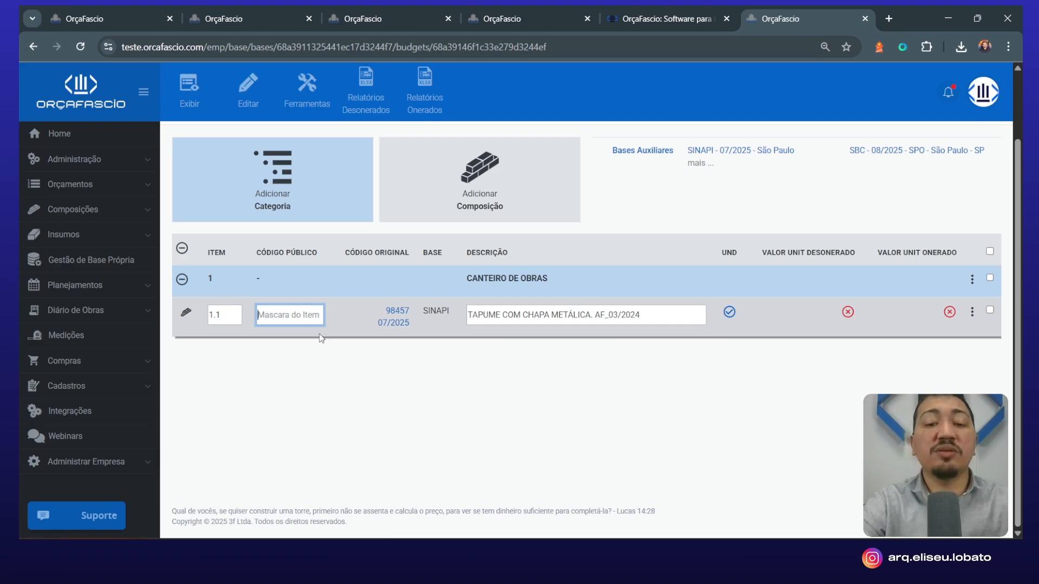
type("896578")
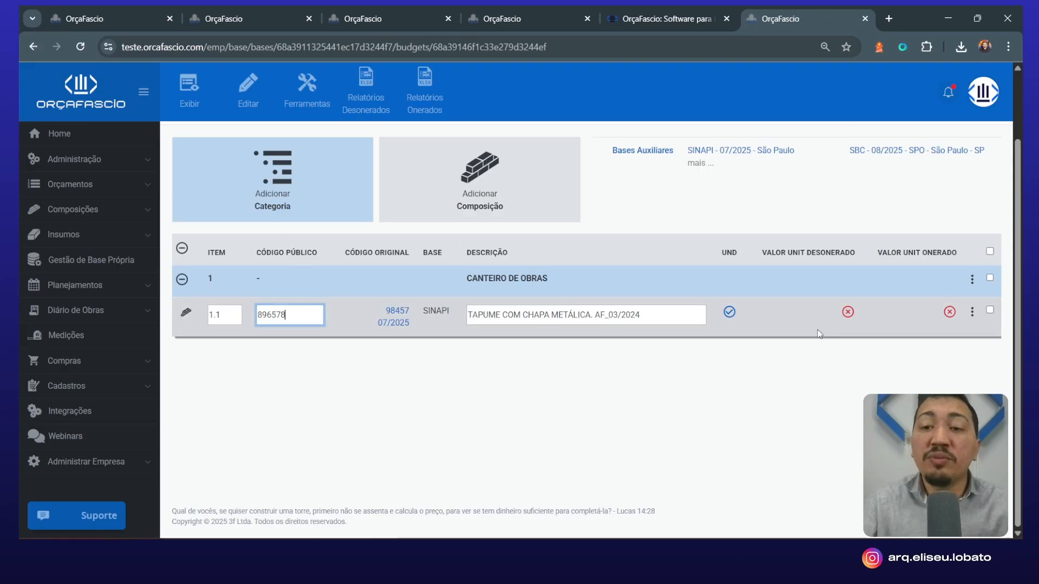
left_click(729, 312)
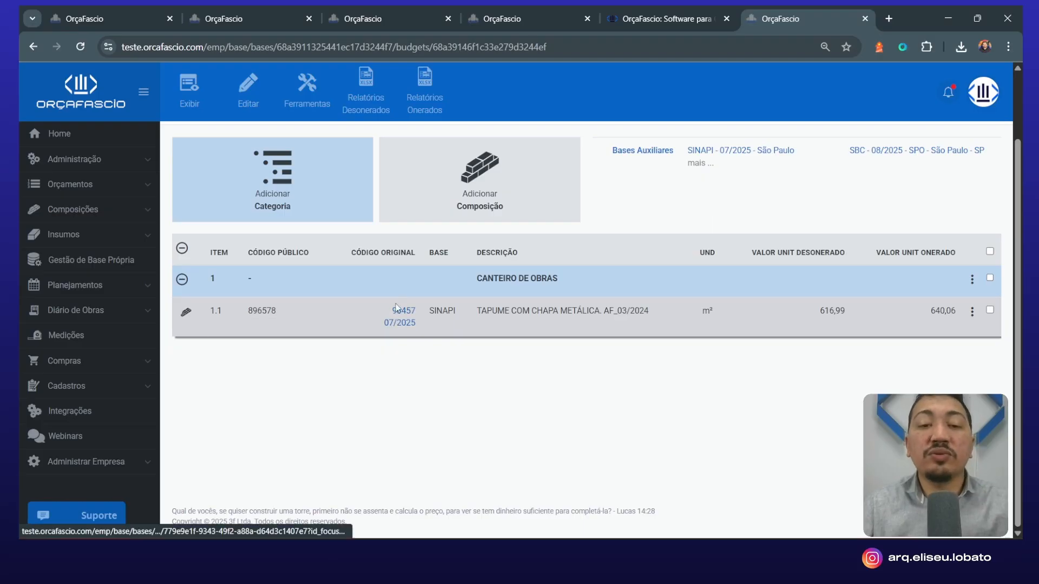
Prefix the description of item 1.1 with "ADAPTADA - " and save the row
double_click(519, 306)
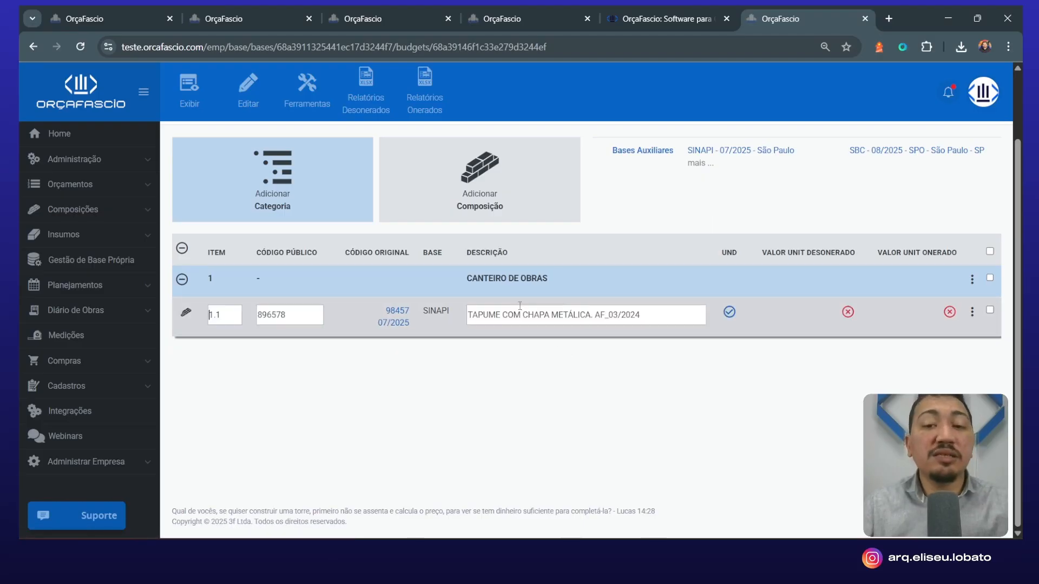
left_click(473, 320)
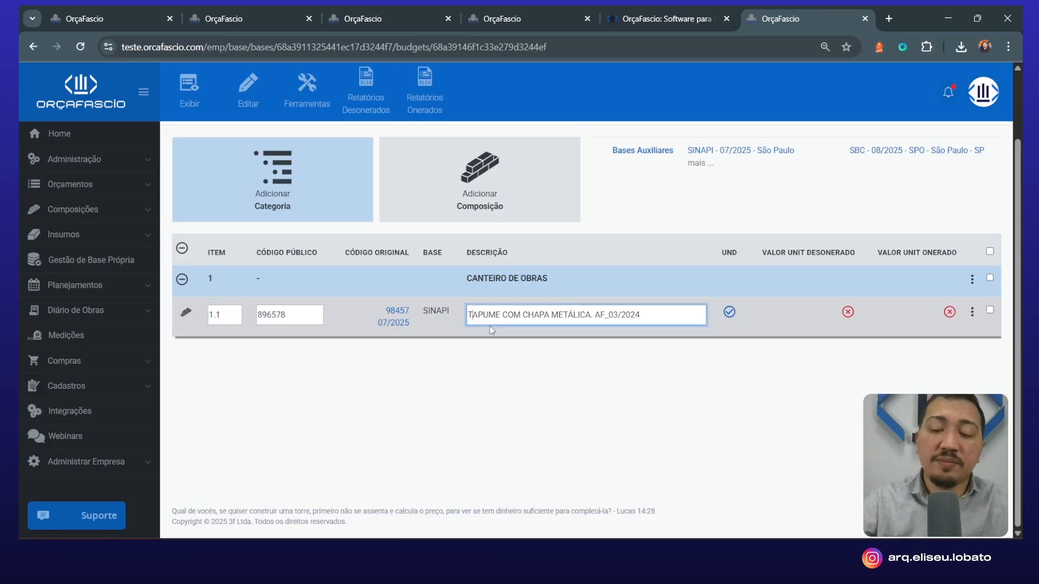
type("ADAPTADA")
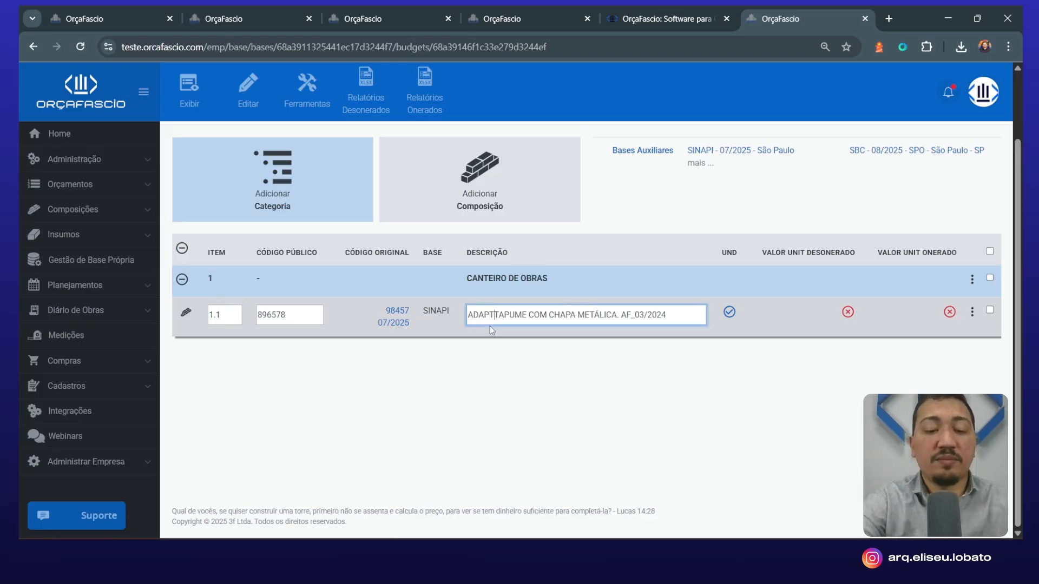
type(" -")
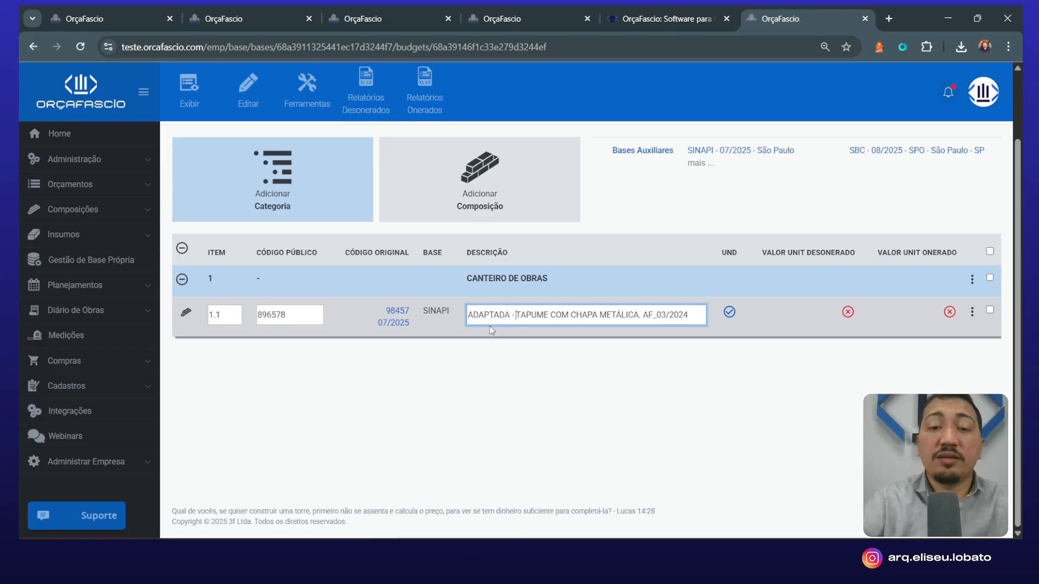
key("Return")
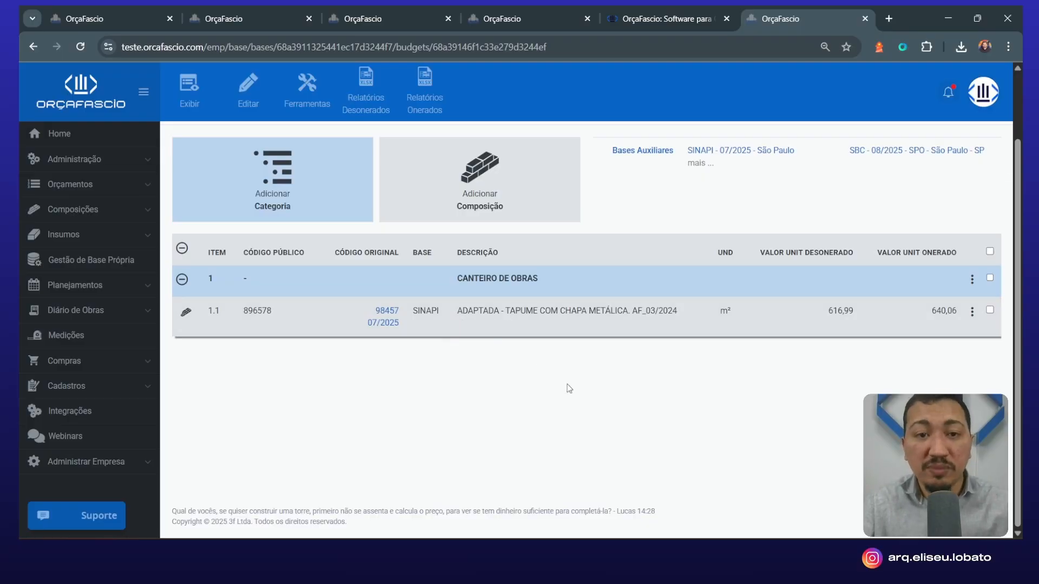
scroll(568, 387, "up", 2)
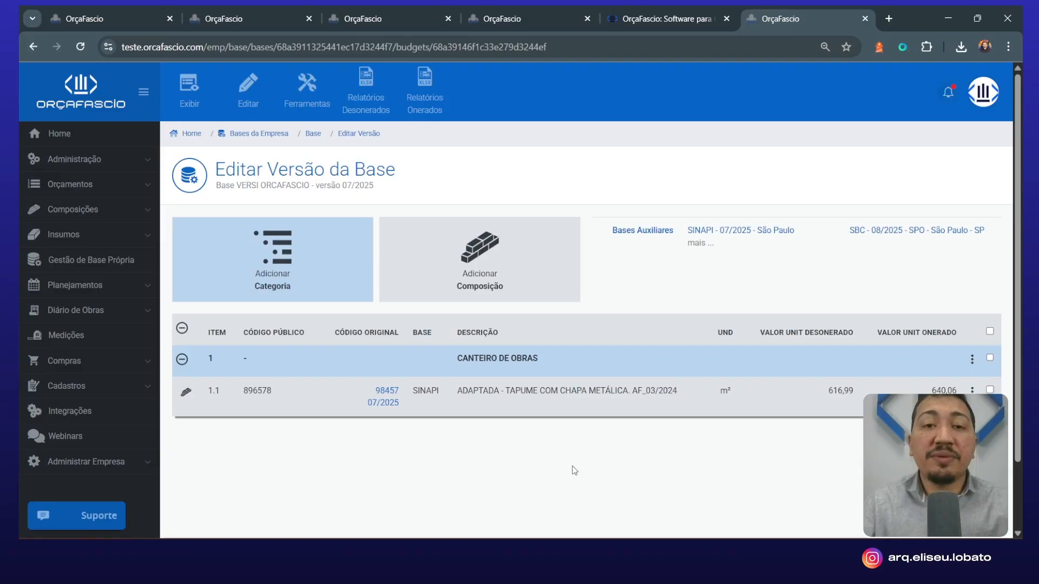
left_click(307, 89)
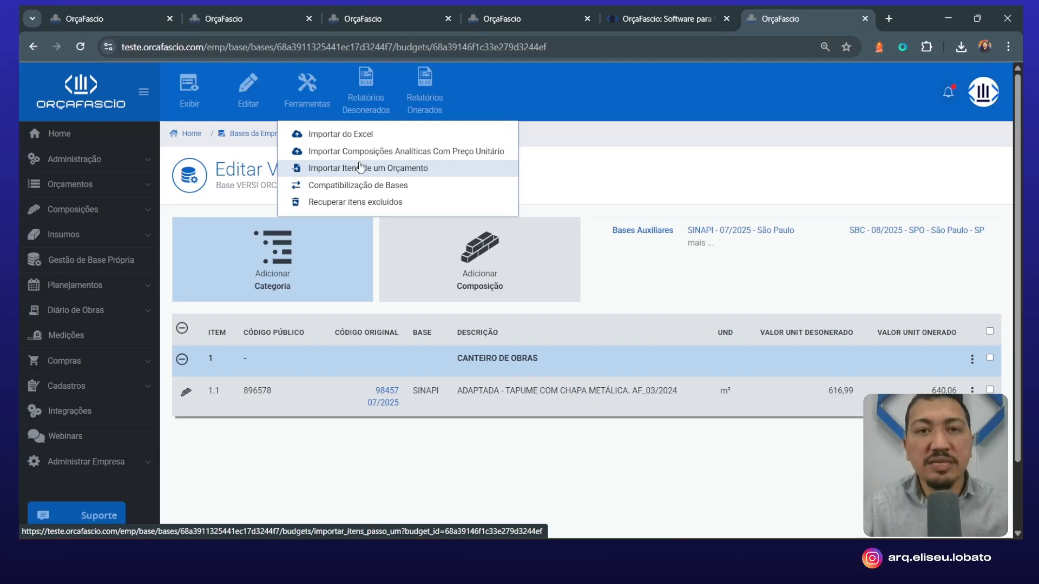
Open the composition search in a new tab and switch the searched bases from official to Própria
left_click(81, 210)
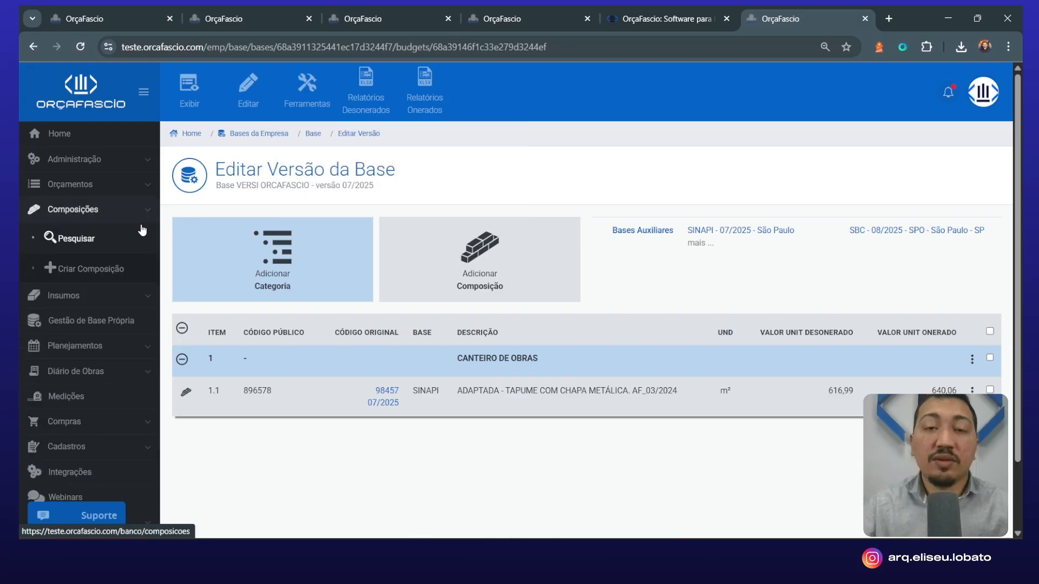
middle_click(81, 238)
left_click(812, 21)
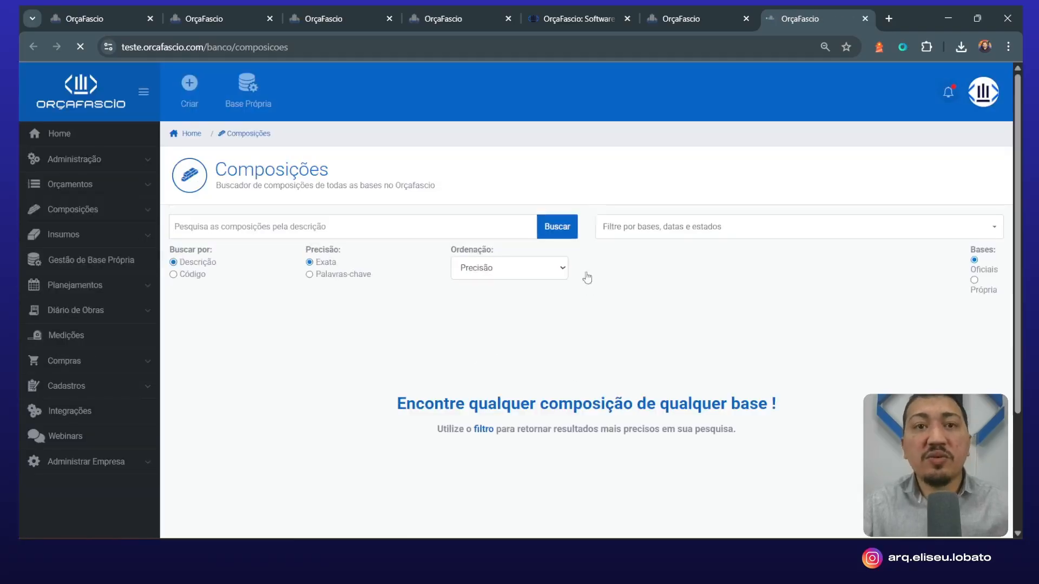
left_click(966, 234)
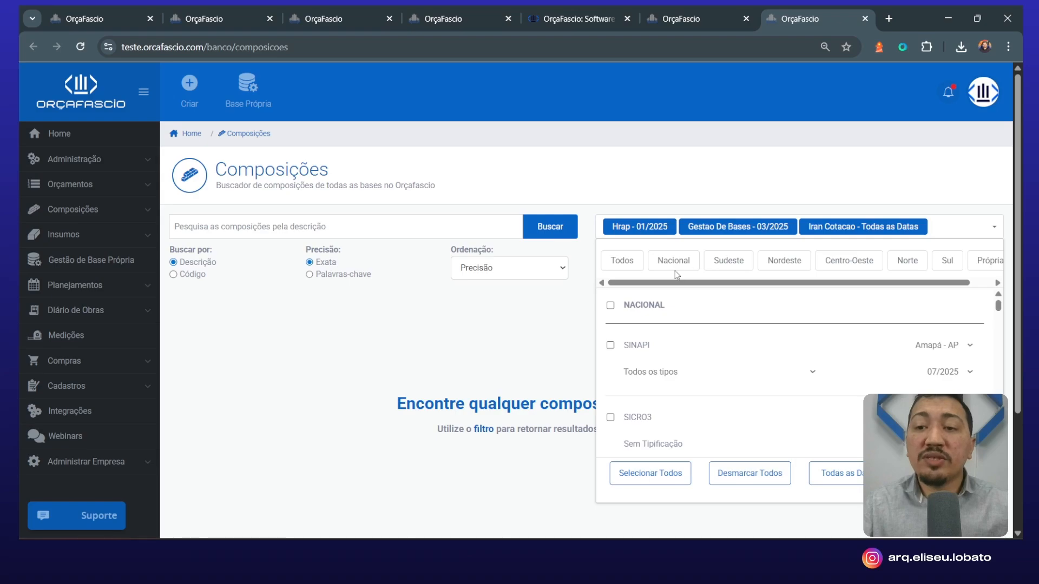
left_click(935, 174)
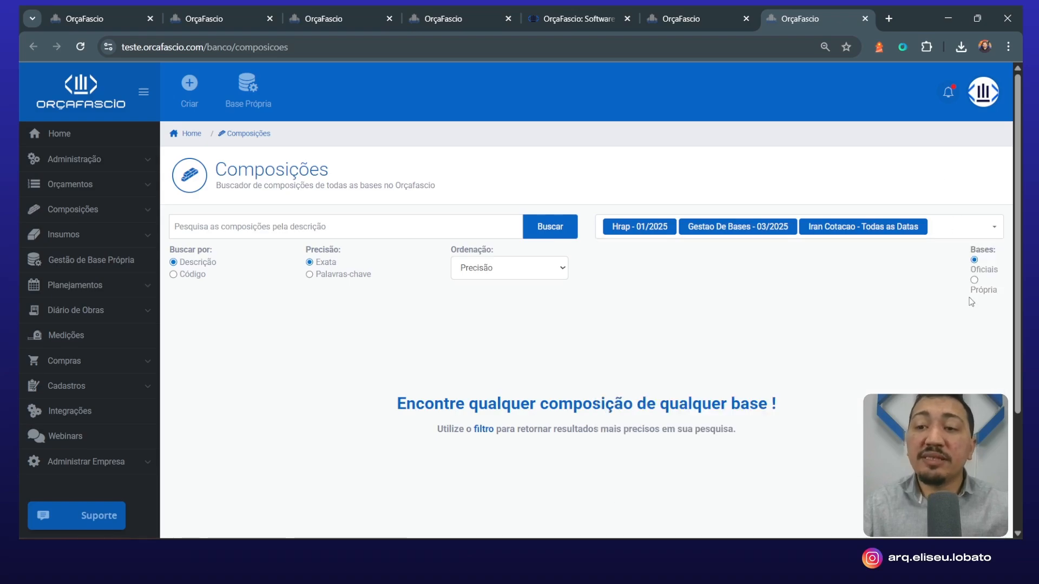
left_click(975, 281)
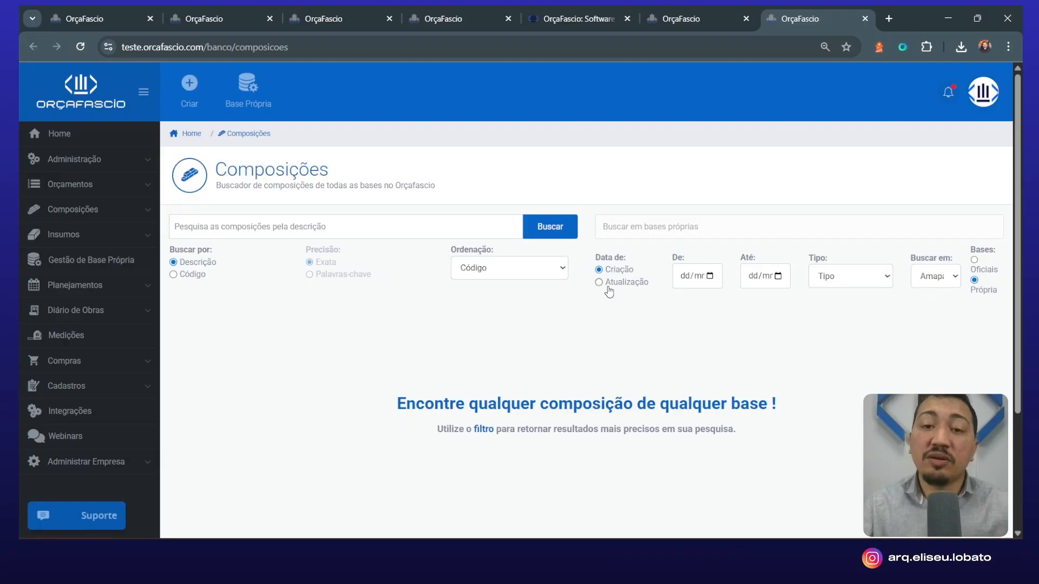
Filter the own compositions by creation date from 18/06/2025 to 18/08/2025
left_click(710, 276)
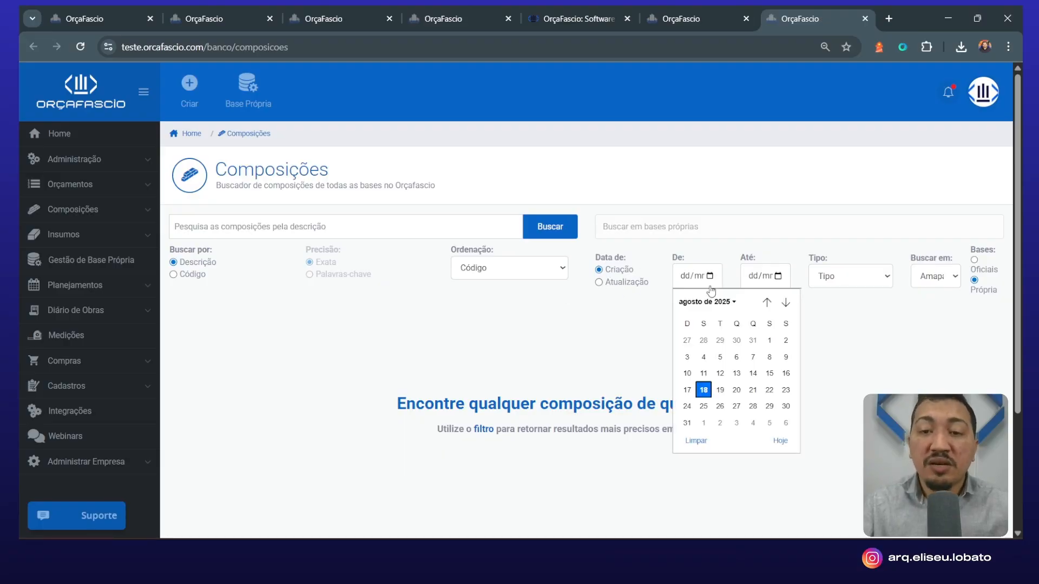
left_click(766, 302)
left_click(766, 302)
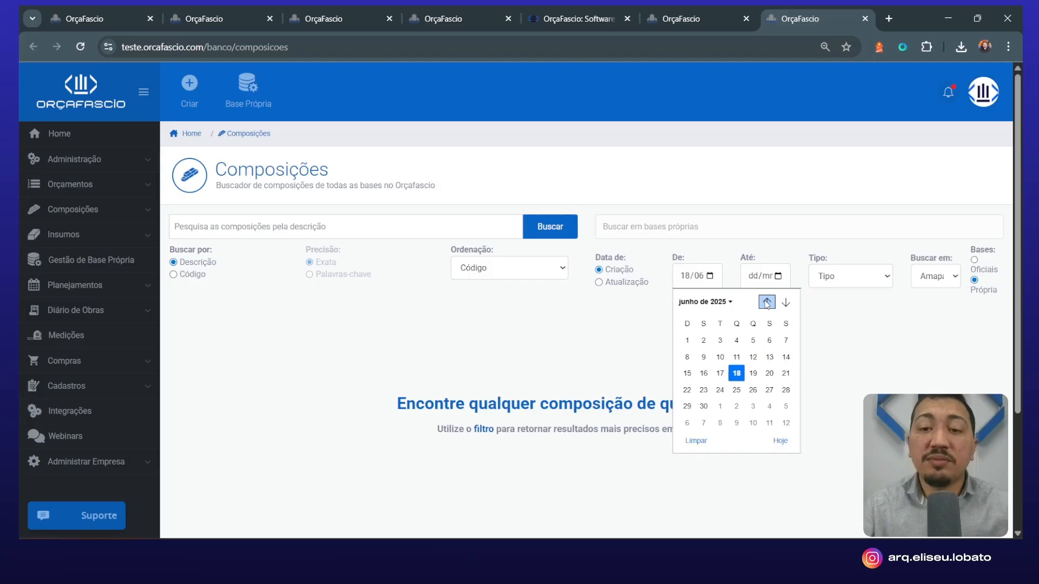
left_click(736, 374)
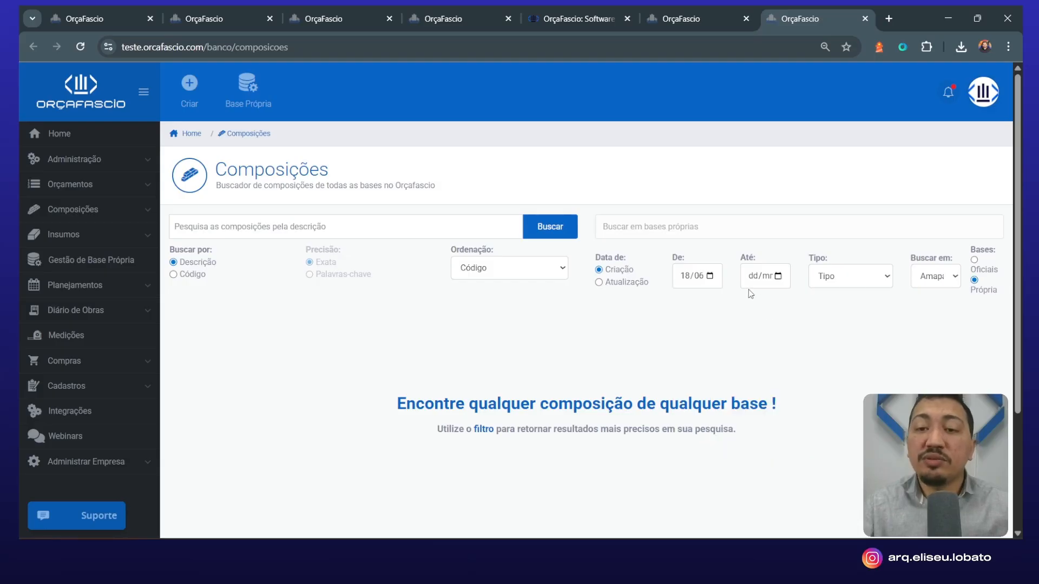
left_click(778, 286)
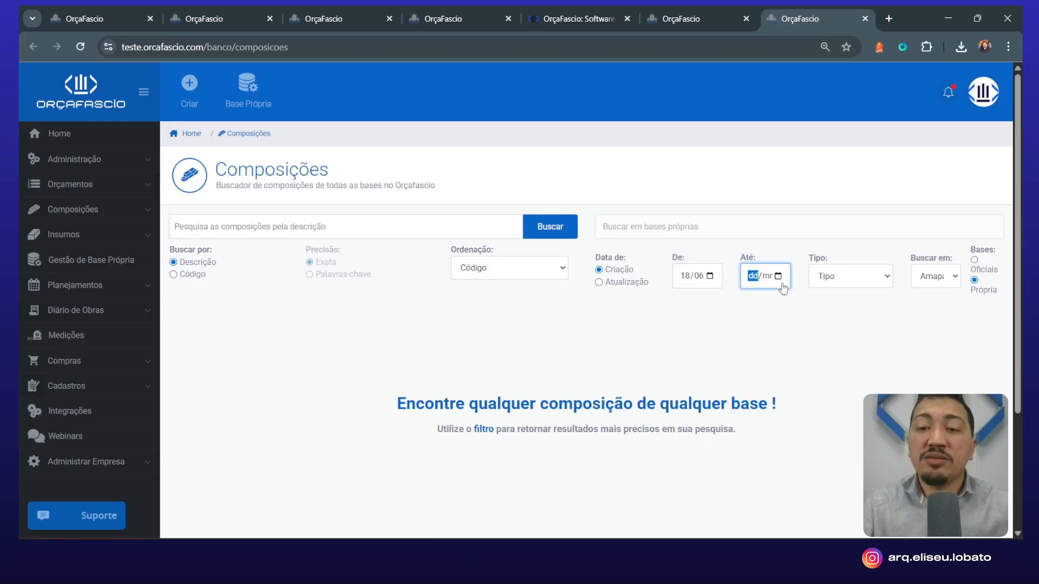
left_click(779, 277)
left_click(853, 303)
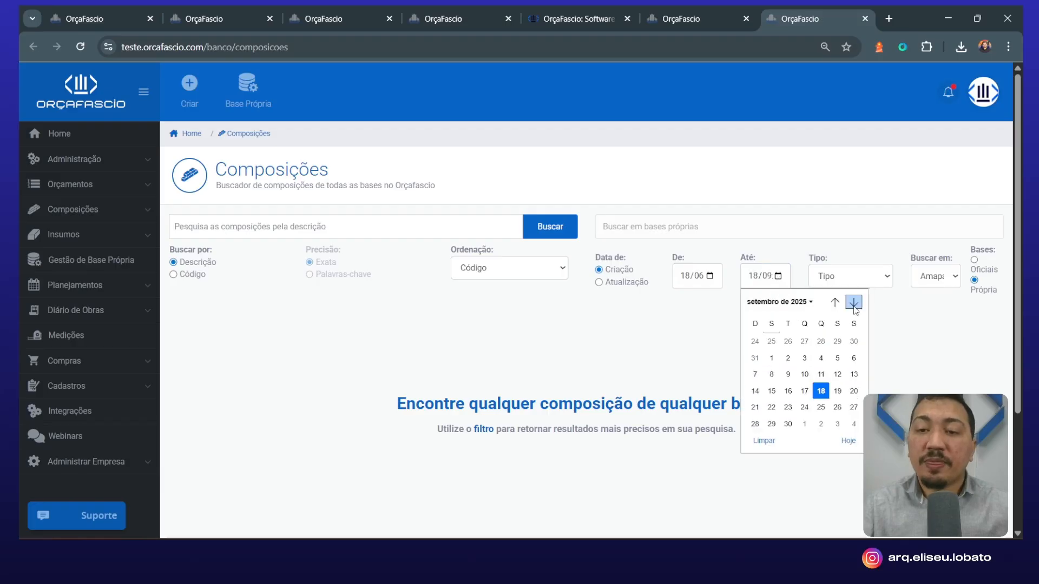
left_click(834, 303)
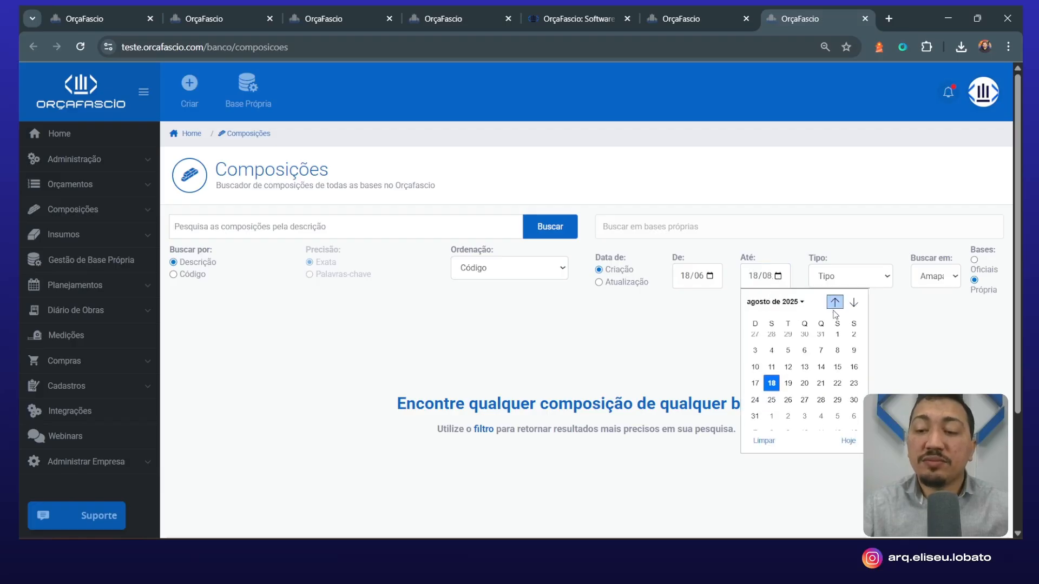
left_click(778, 379)
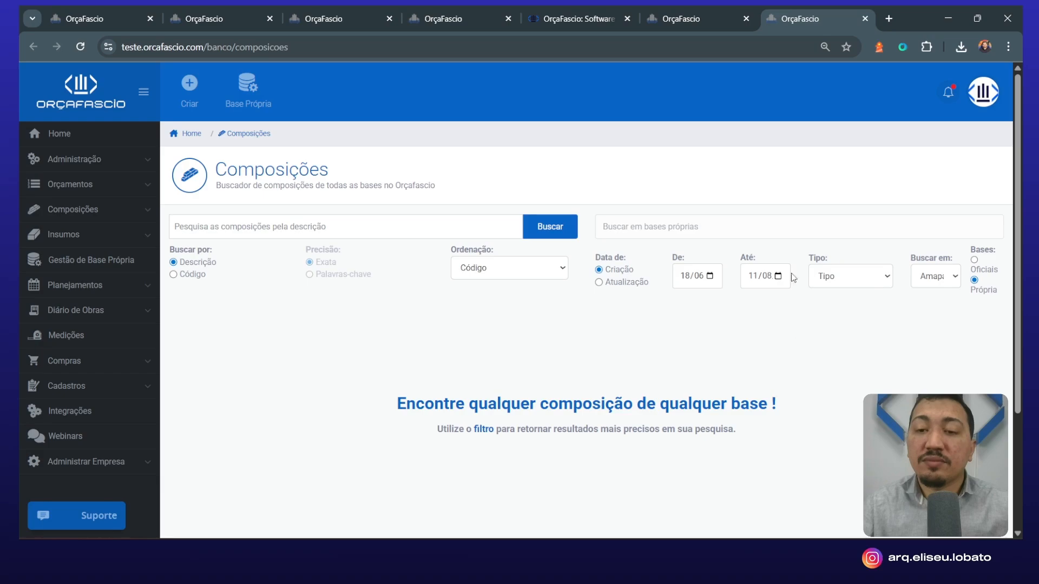
left_click(779, 277)
left_click(771, 390)
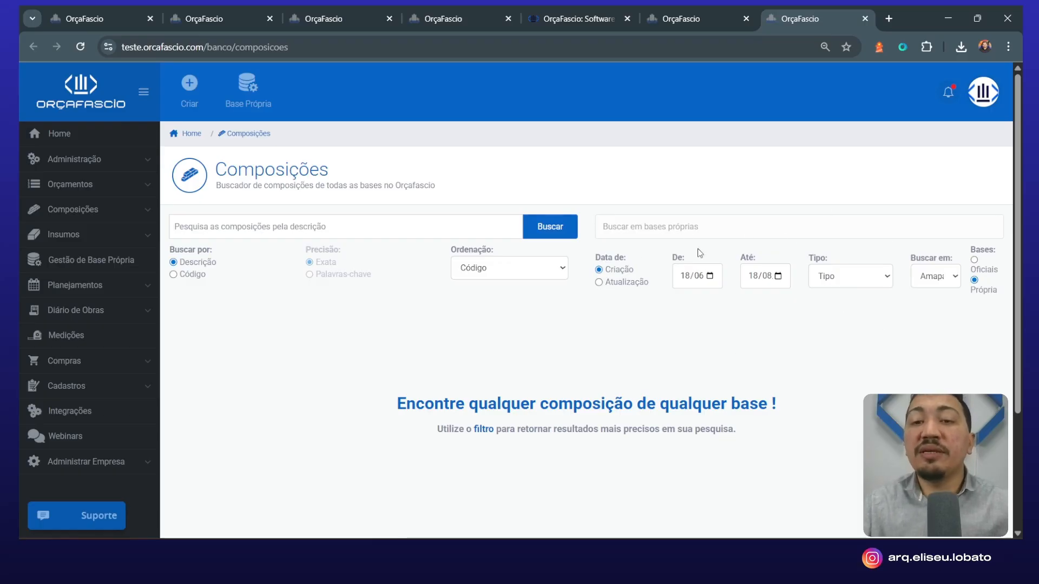
Run the search for own compositions, review the results and download the listed compositions
left_click(550, 226)
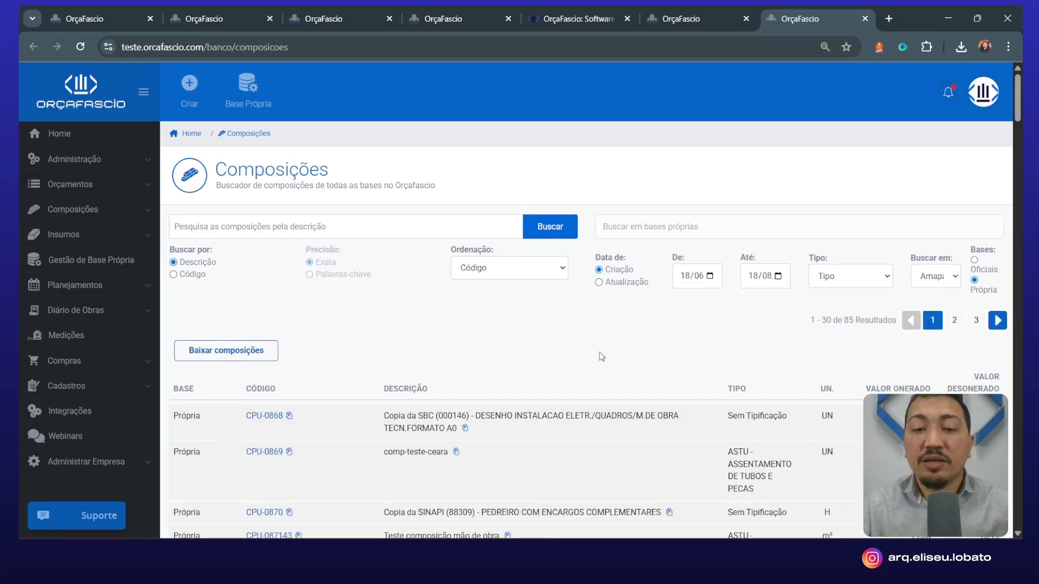
scroll(481, 340, "down", 8)
scroll(481, 344, "down", 7)
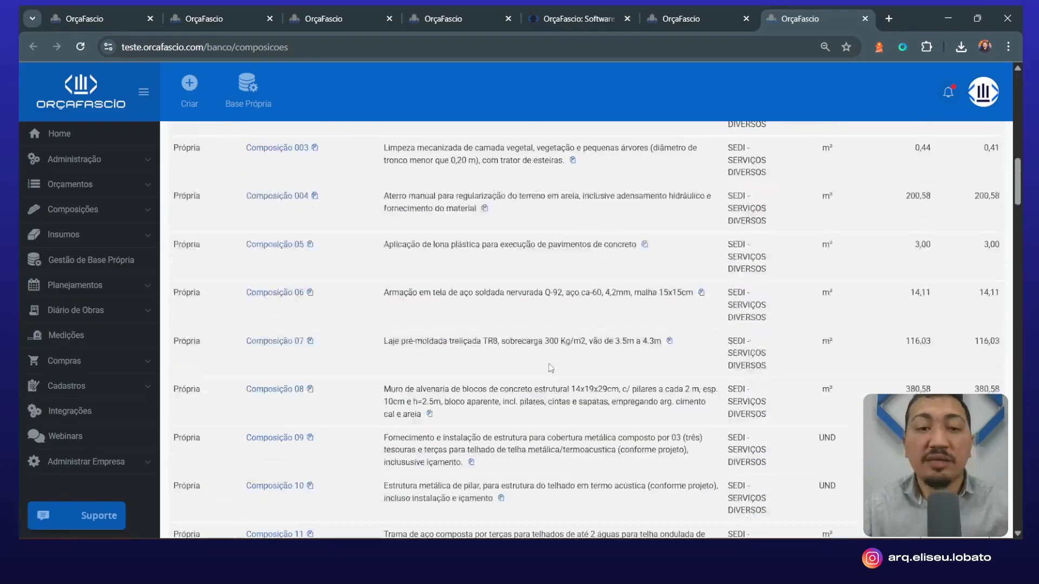
scroll(494, 389, "up", 15)
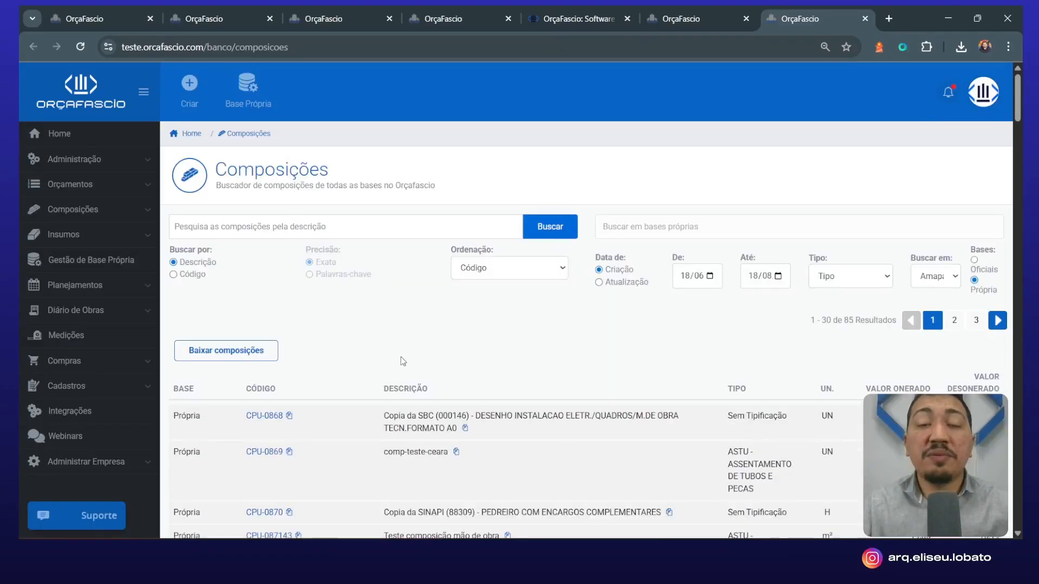
left_click(213, 355)
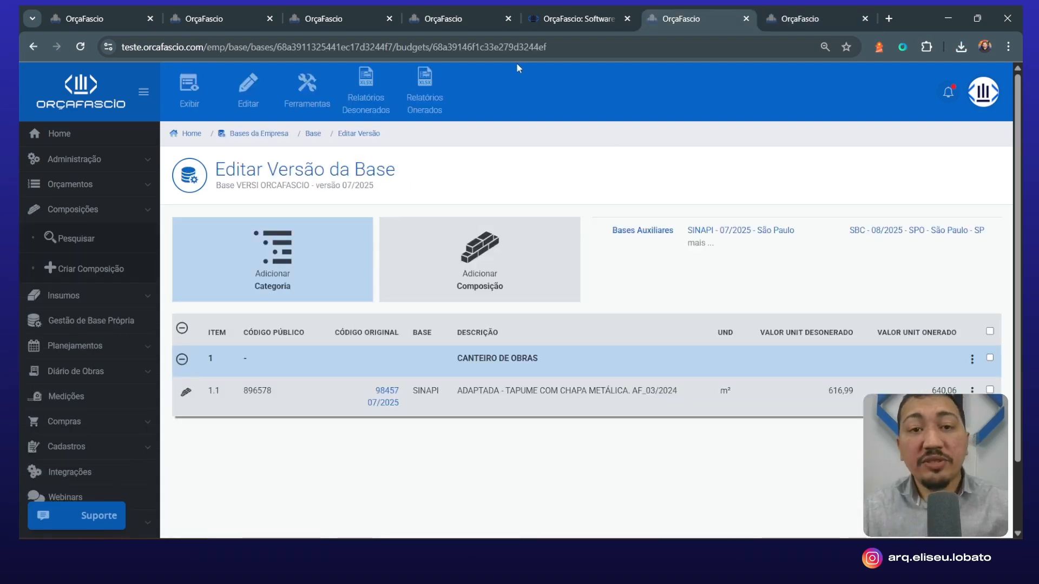
Delete all items from the 07/2025 version of the VERSI ORCAFASCIO base
left_click(990, 332)
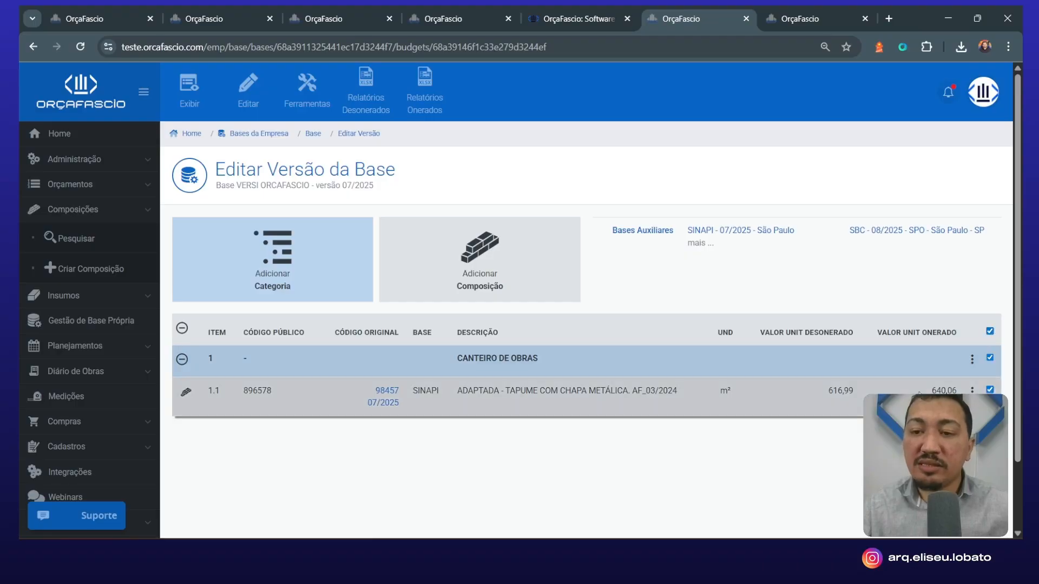
left_click(972, 390)
left_click(952, 475)
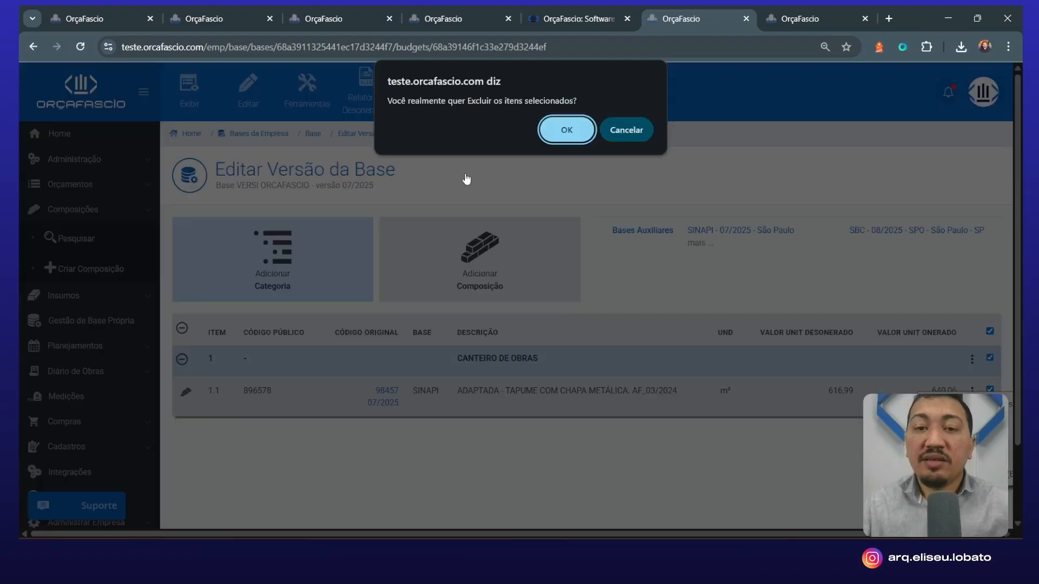
left_click(572, 135)
Start an Excel import into the base version and choose the file base de composições (3).xlsx from Downloads
mouse_move(289, 103)
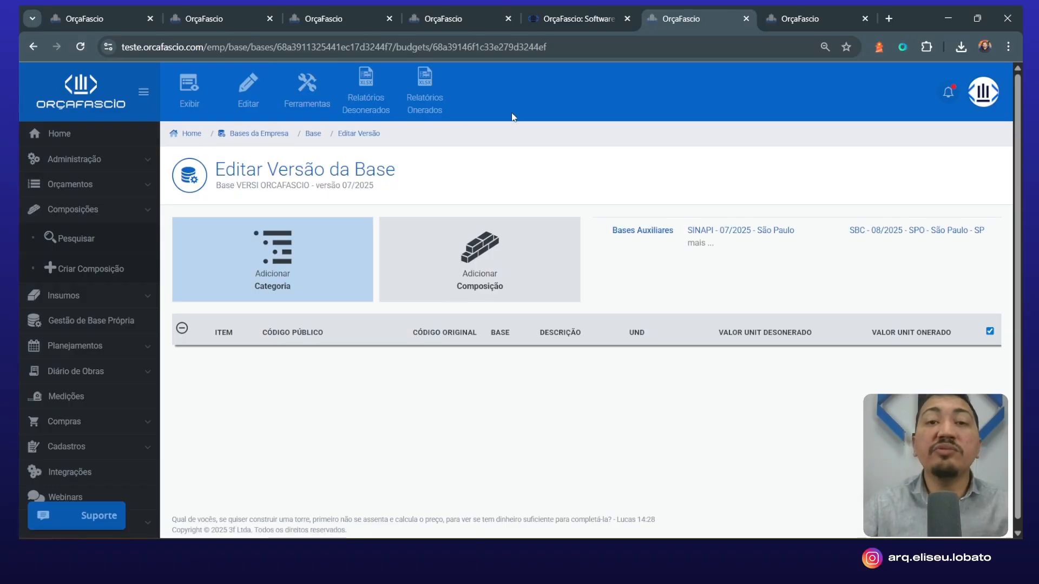
left_click(299, 87)
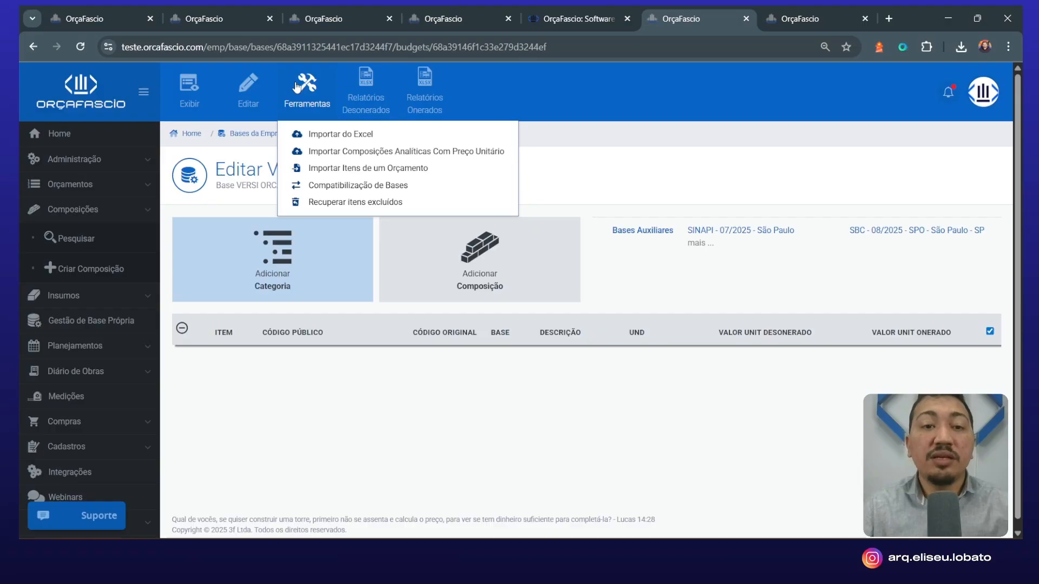
left_click(341, 135)
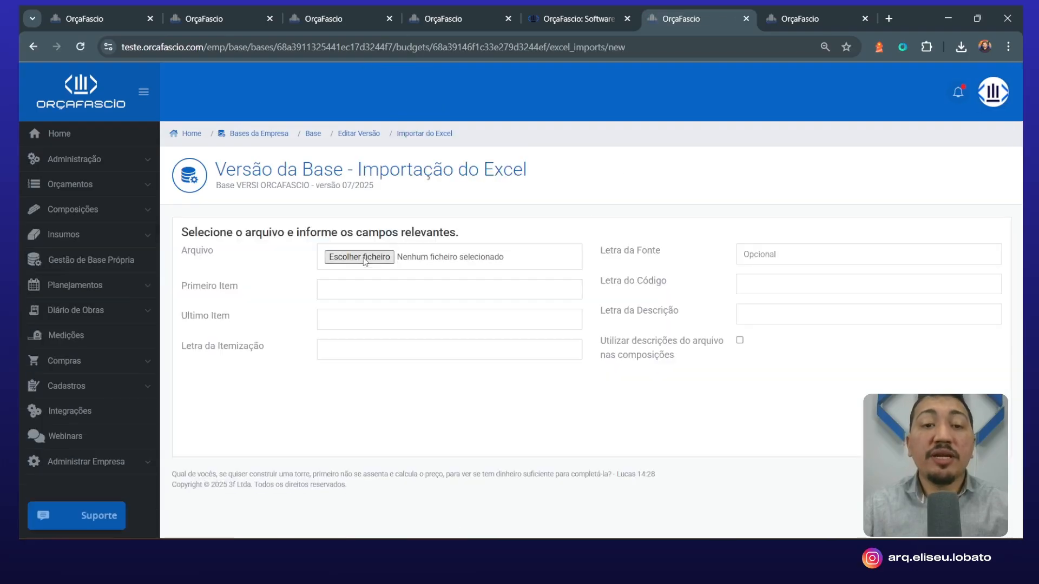
left_click(364, 262)
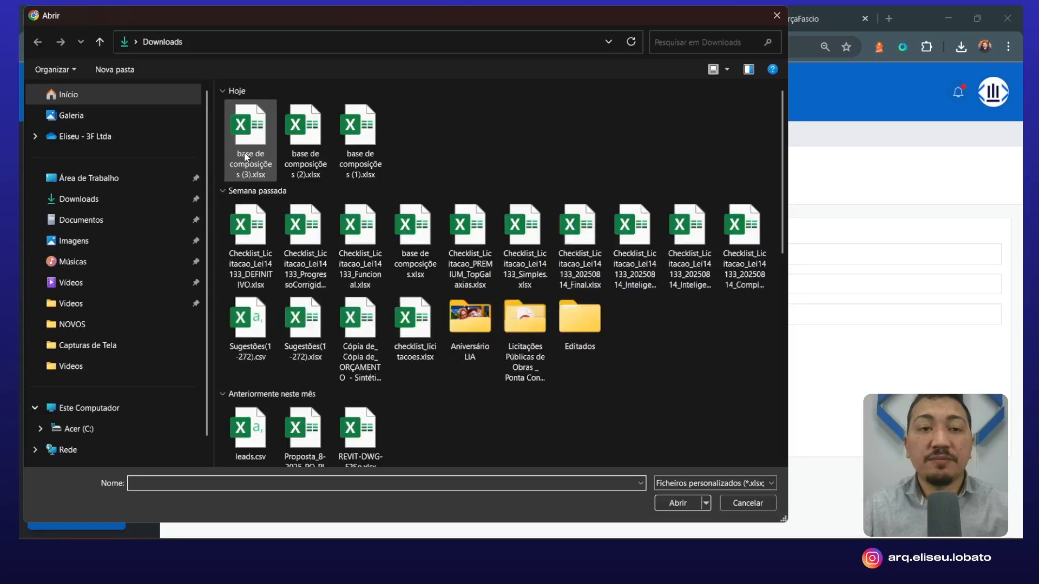
left_click(246, 152)
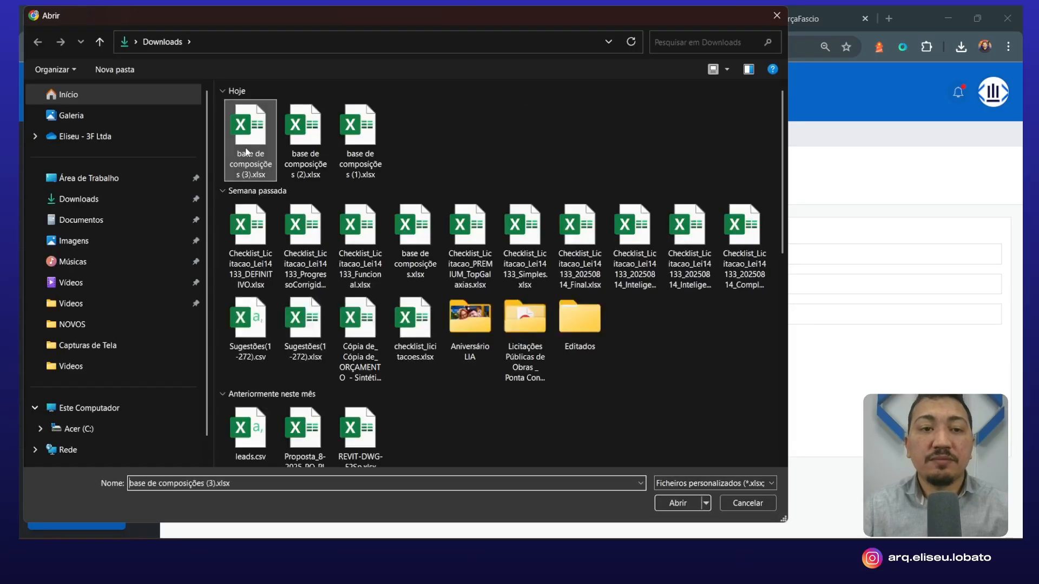
left_click(670, 501)
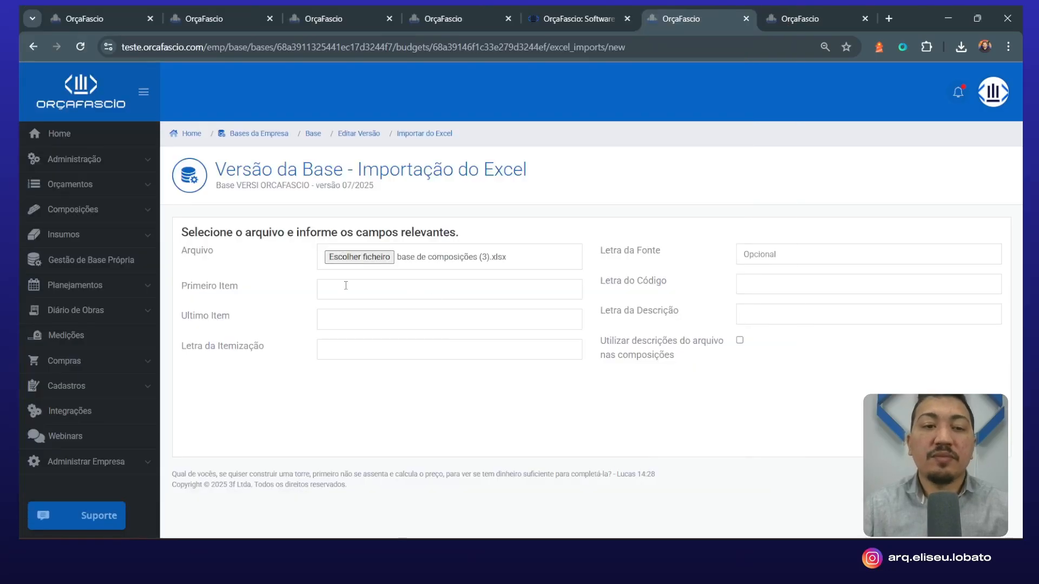
left_click(395, 333)
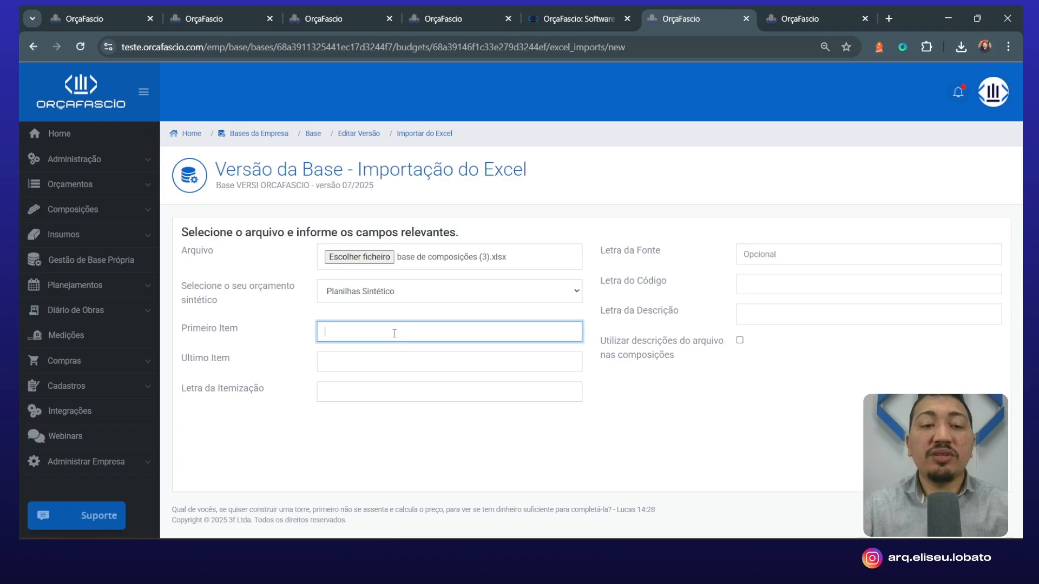
left_click(365, 364)
left_click(370, 395)
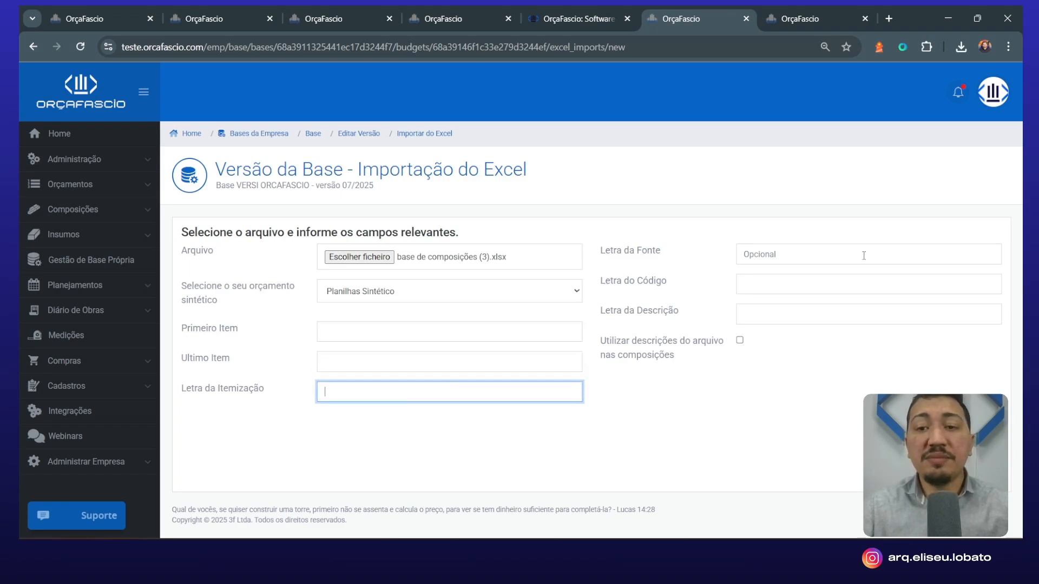
left_click(832, 260)
left_click(791, 289)
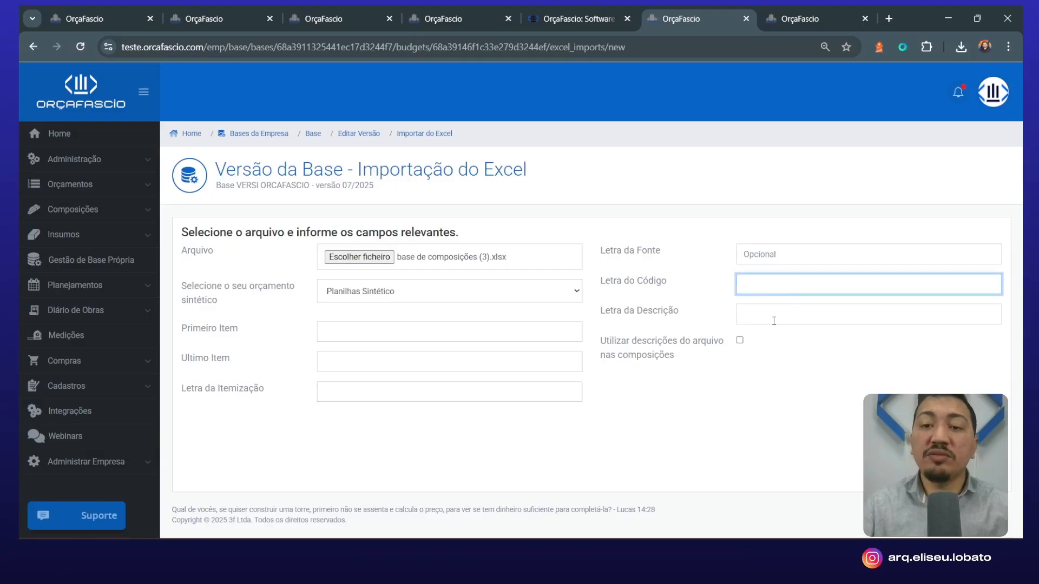
left_click(785, 315)
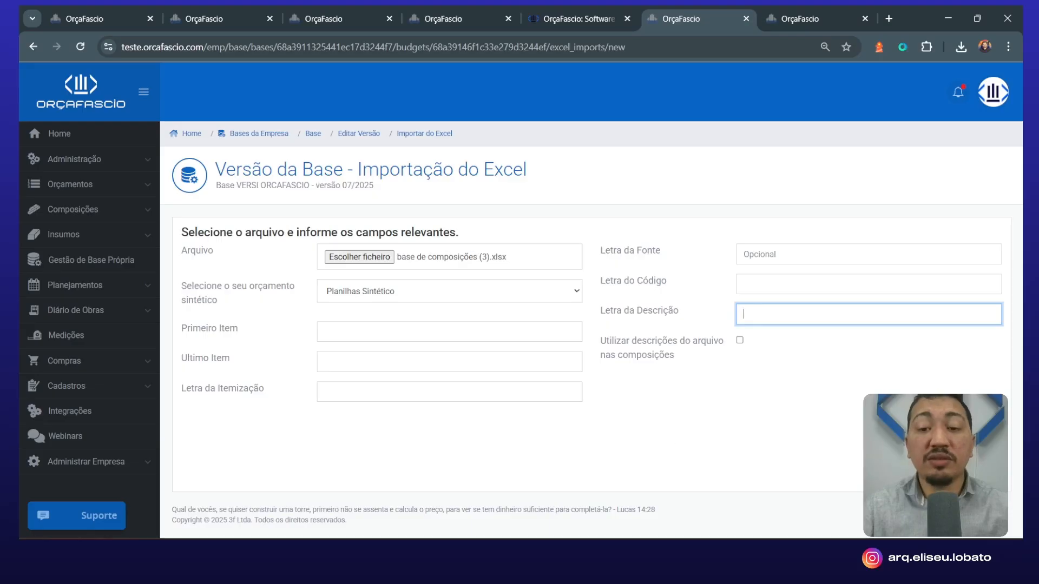
Switch to Excel to check the item rows and column letters in base de composições (3).xlsx, and return to the import form
mouse_move(666, 551)
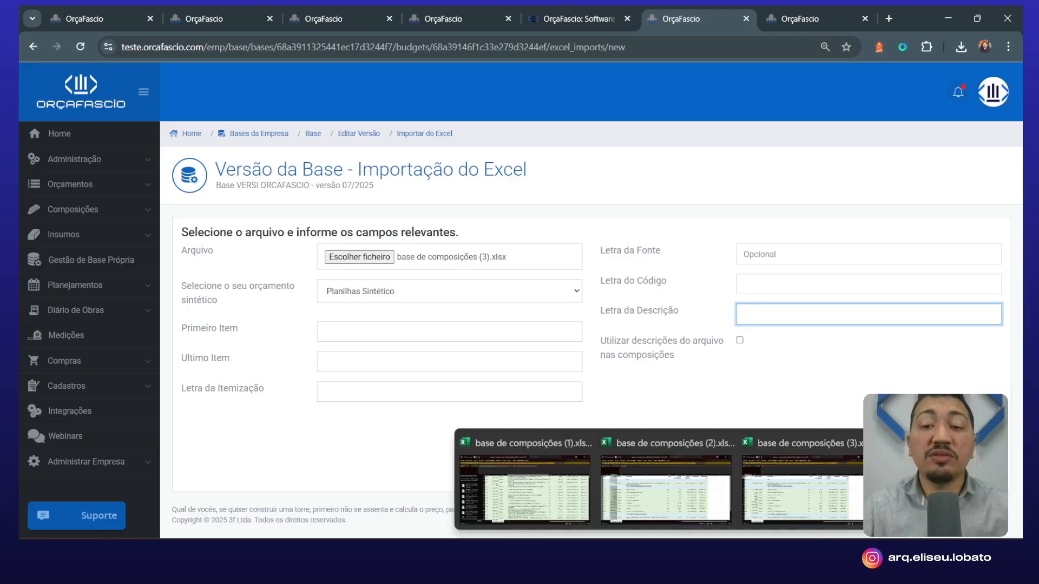
left_click(802, 495)
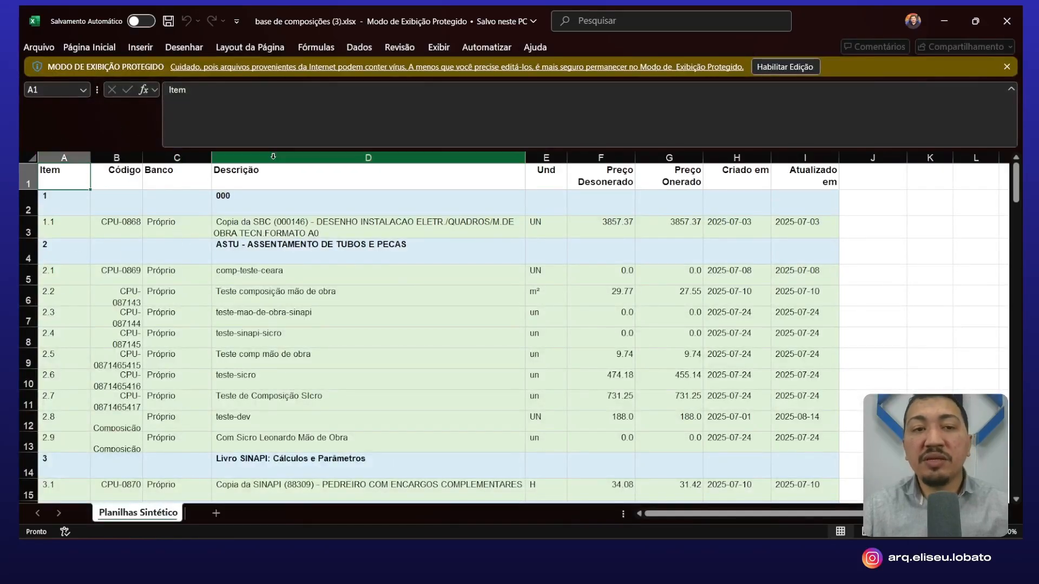
left_click(937, 29)
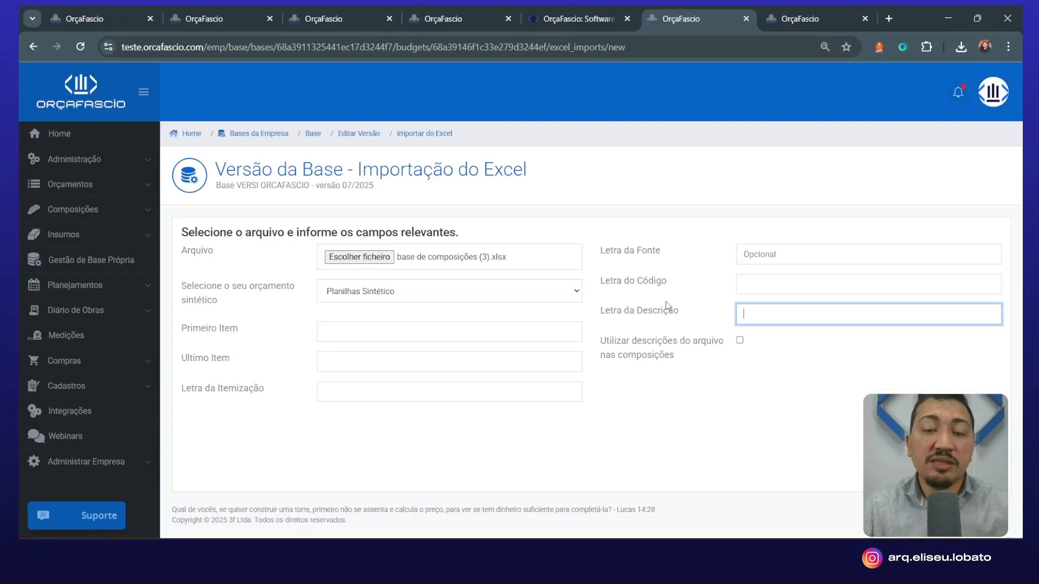
Set the import column letters to A for itemization, C for source, B for code and D for description
left_click(340, 331)
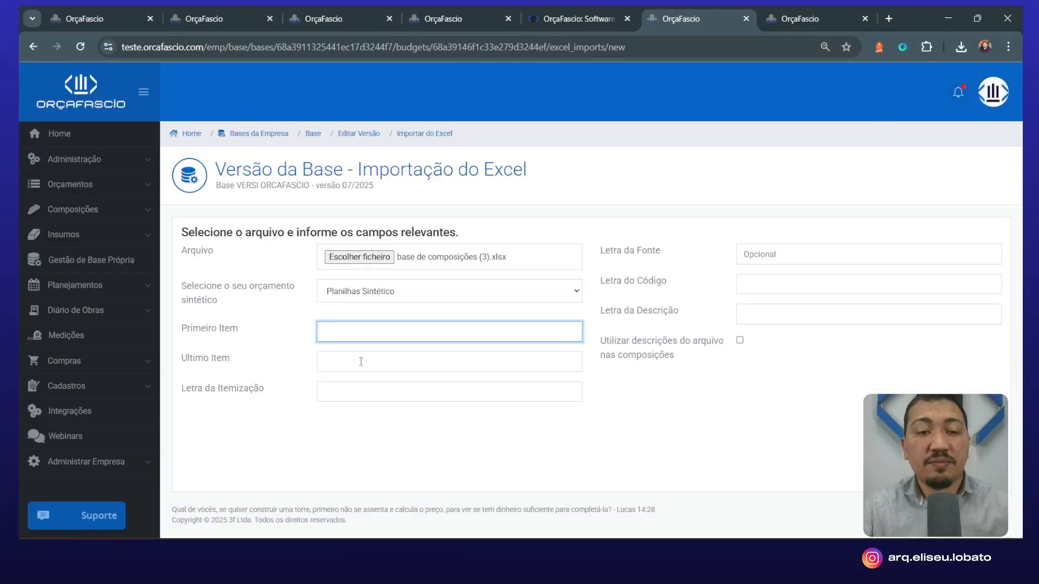
left_click(355, 390)
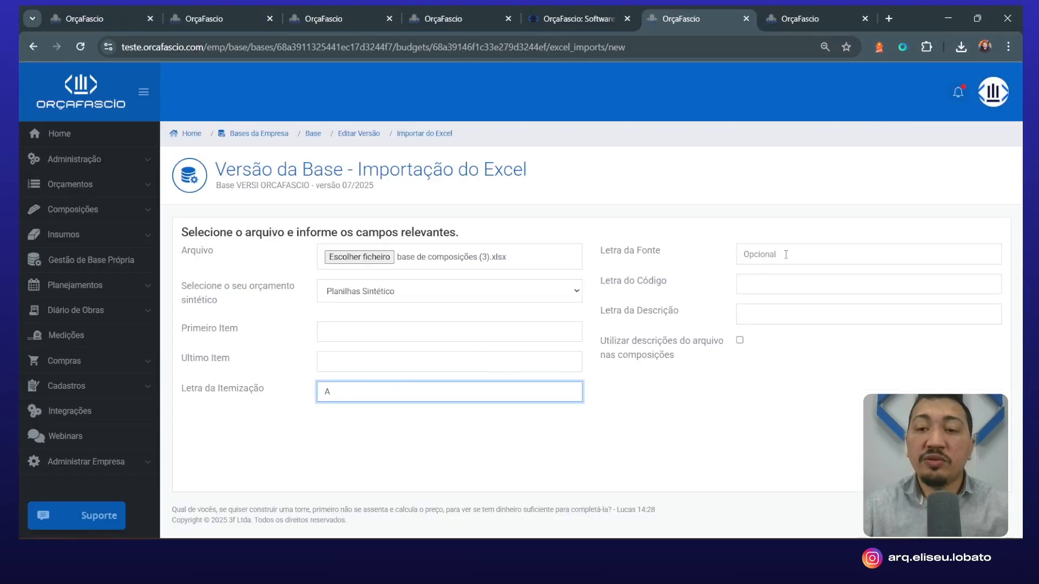
left_click(760, 290)
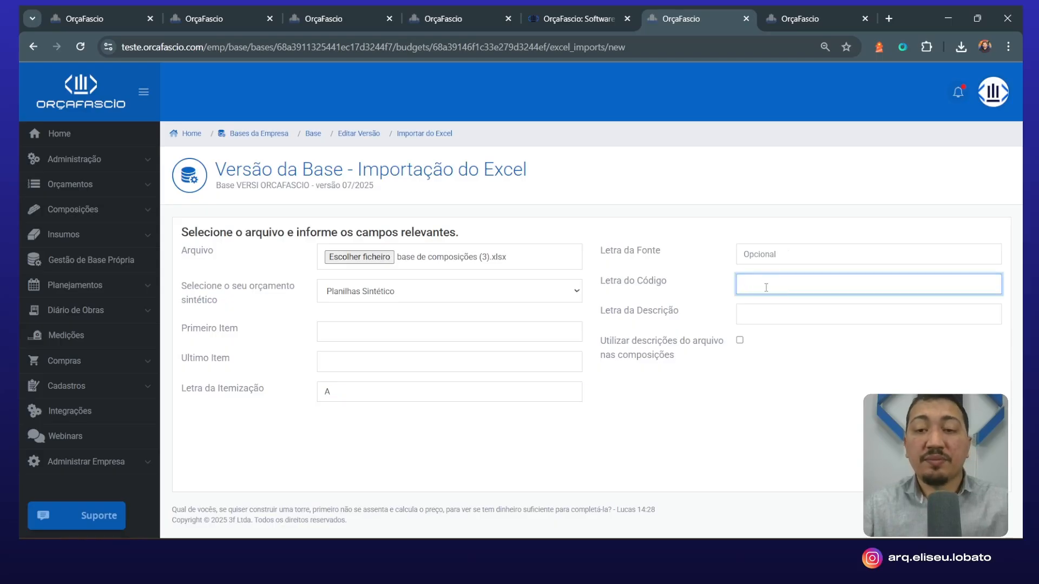
type("B")
key("shift+Tab")
type("C")
left_click(760, 323)
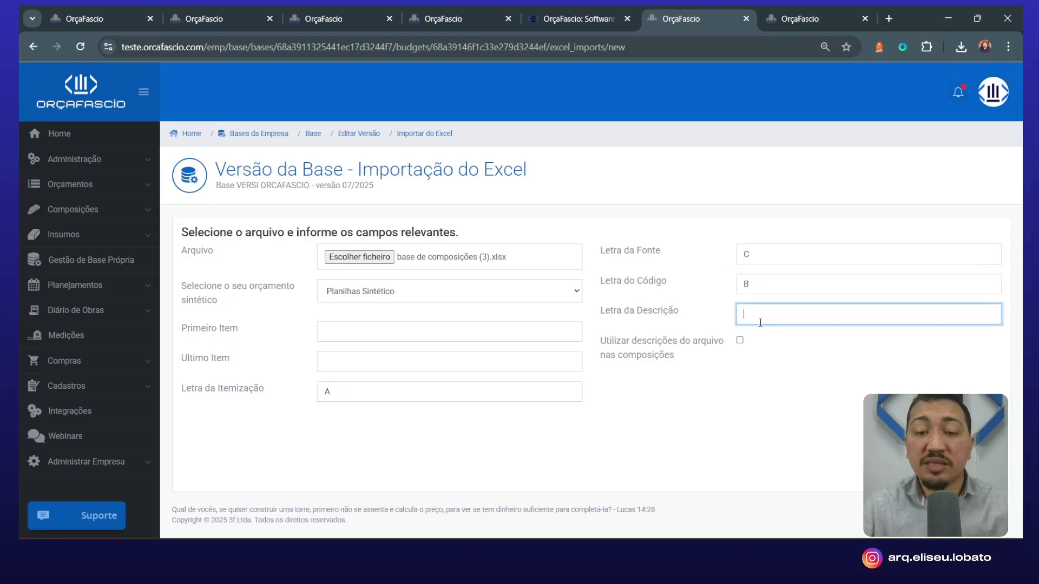
type("D")
Switch to Excel to check the first and last item rows of base de composições (3).xlsx, and return to the import form
left_click(376, 337)
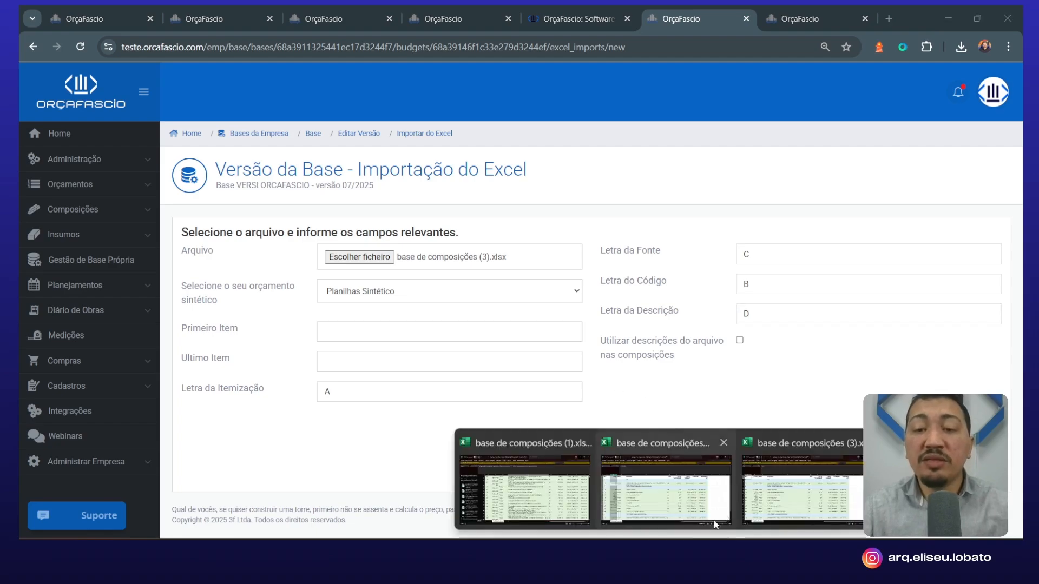
left_click(790, 490)
left_click(28, 205)
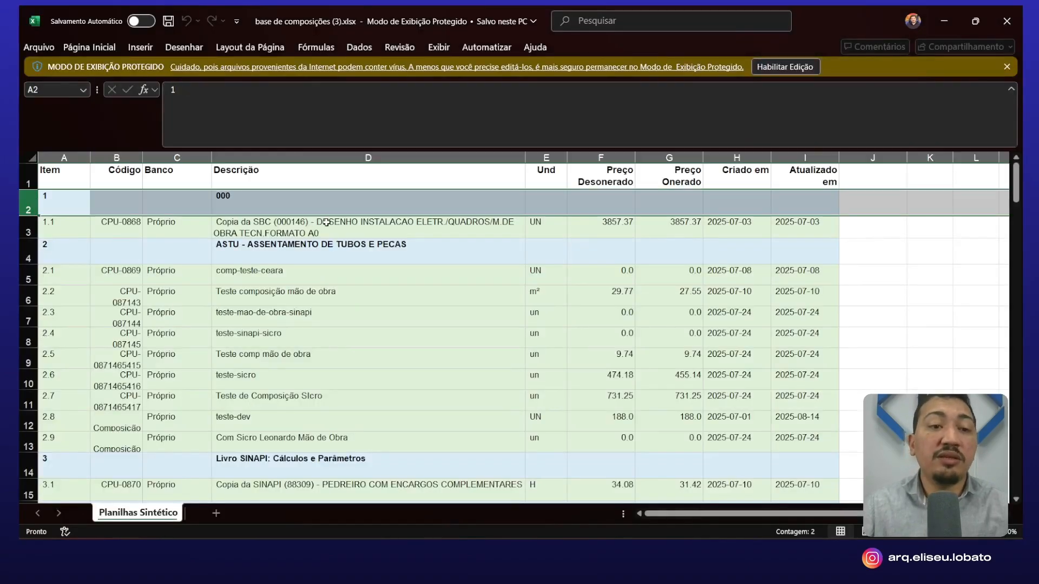
left_click_drag(1016, 185, 1016, 473)
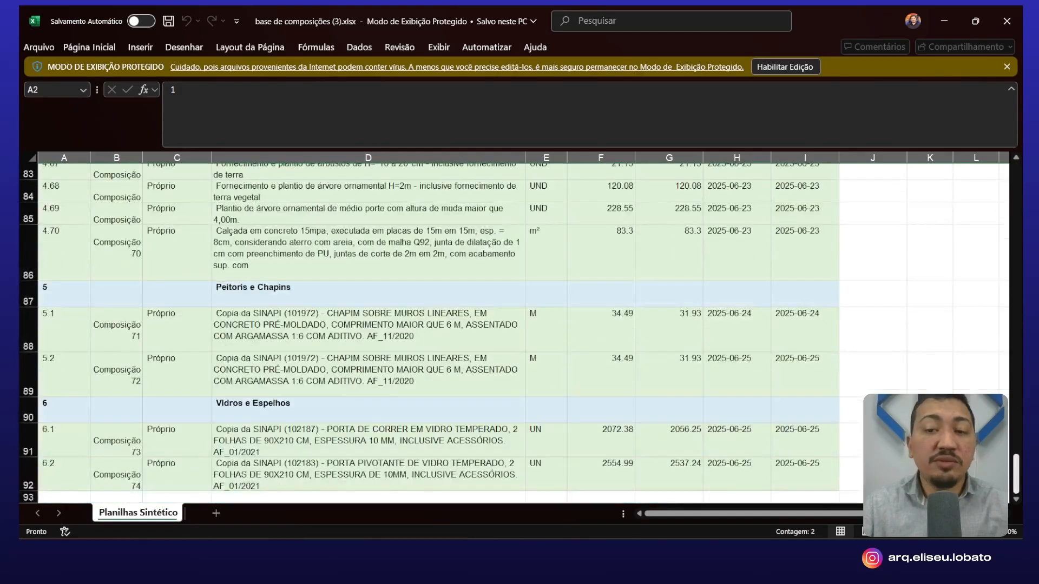
left_click(956, 25)
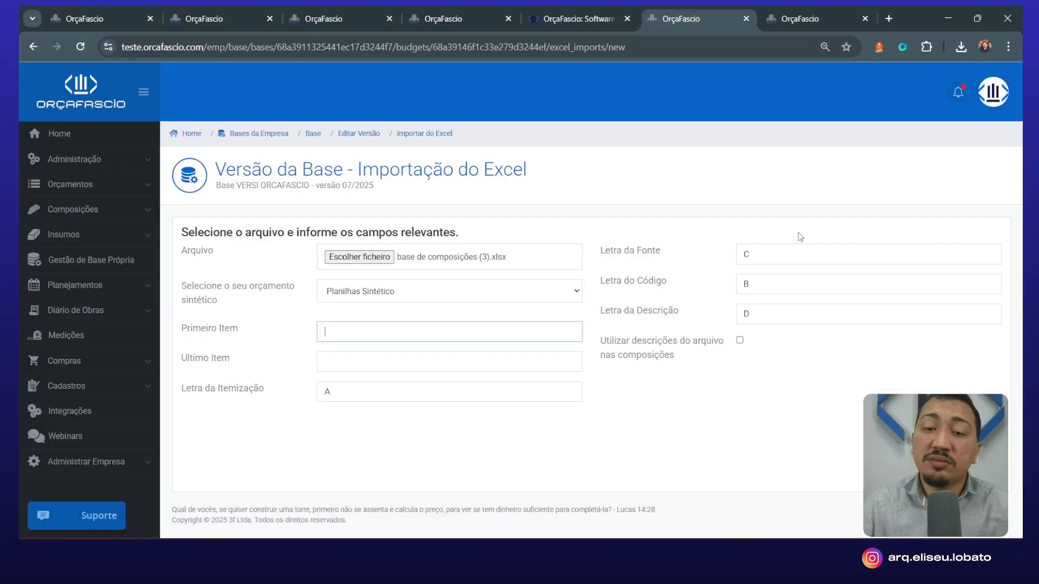
Set the first item to 2 and the last to 92, enable using the file's descriptions in the compositions, and run the import
left_click(372, 333)
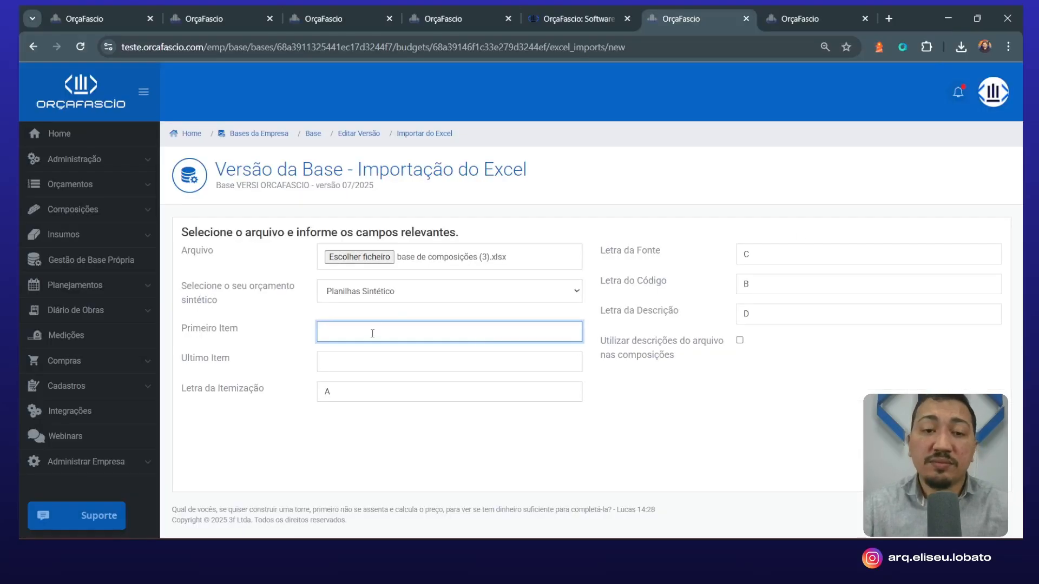
left_click(389, 362)
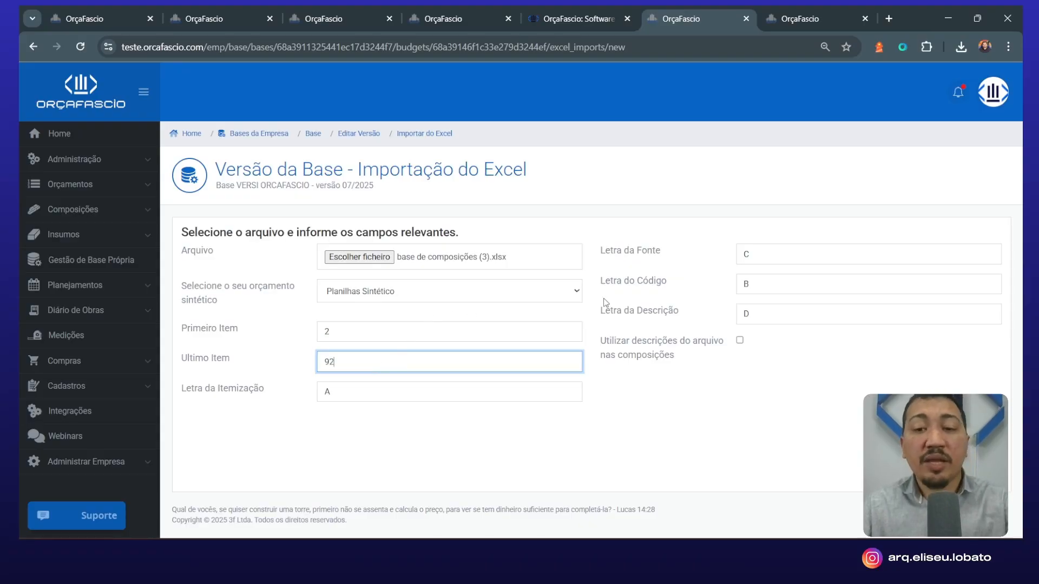
type("92")
left_click(740, 340)
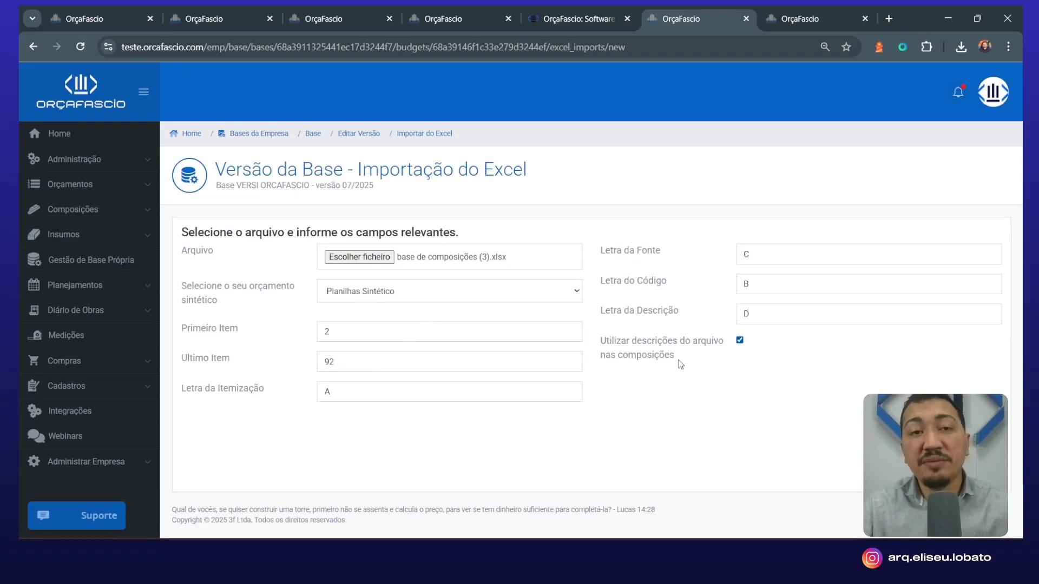
left_click(976, 470)
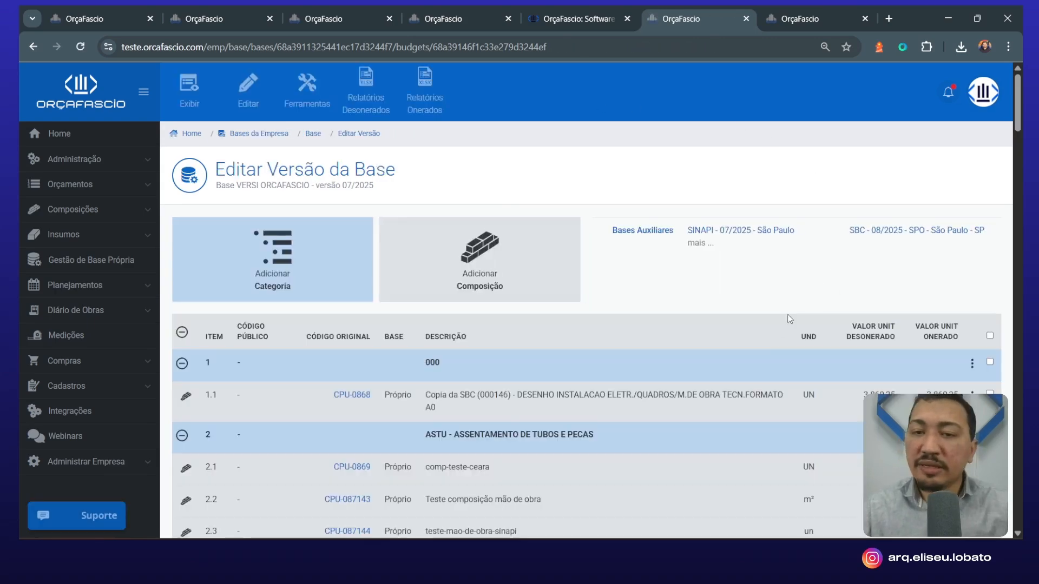
Look through the imported items of the 07/2025 version and its available tool, report and editing options
scroll(790, 318, "down", 12)
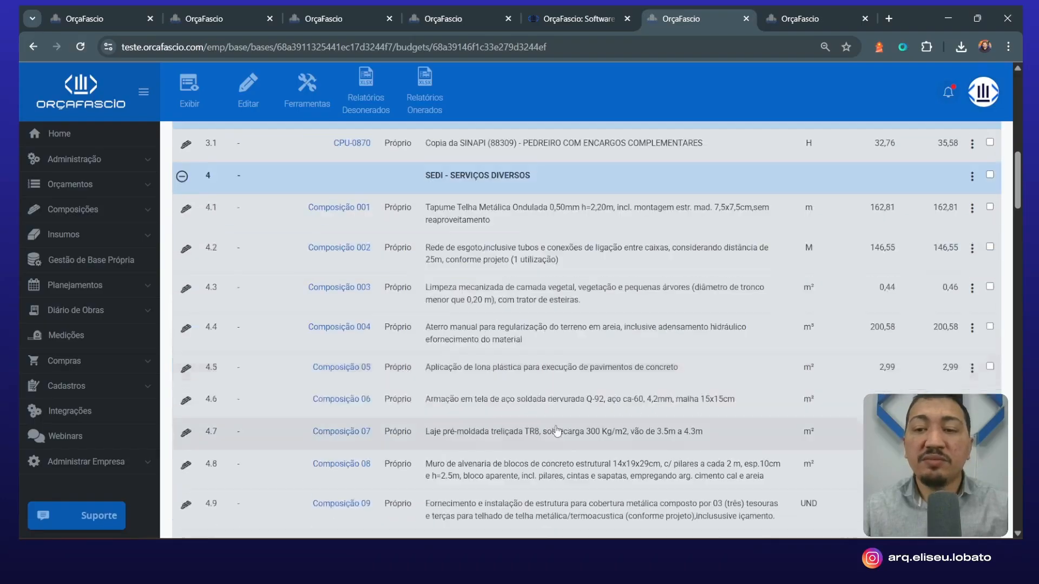
scroll(558, 432, "down", 10)
scroll(517, 361, "up", 11)
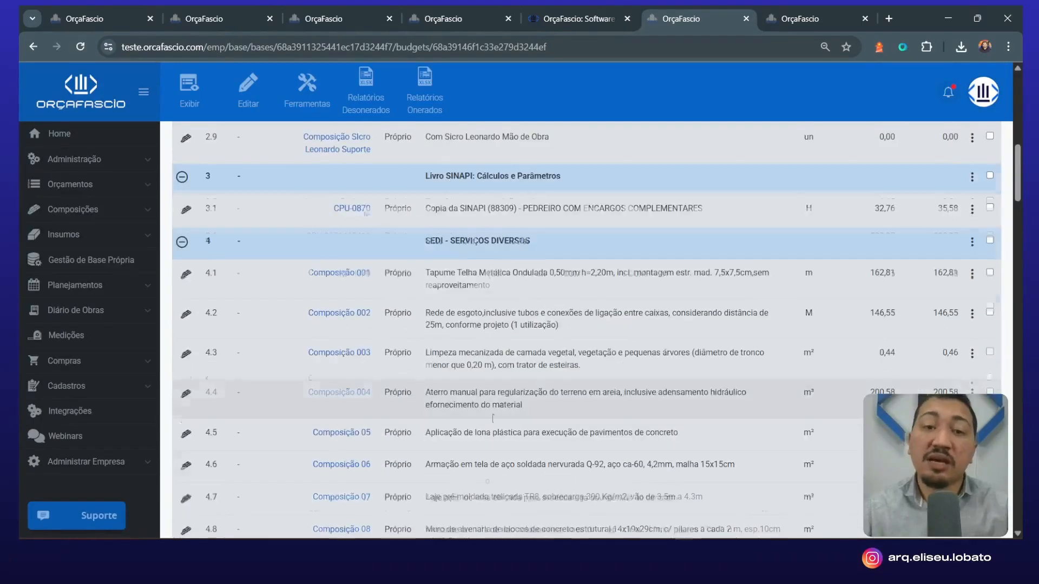
scroll(493, 418, "up", 10)
left_click(304, 100)
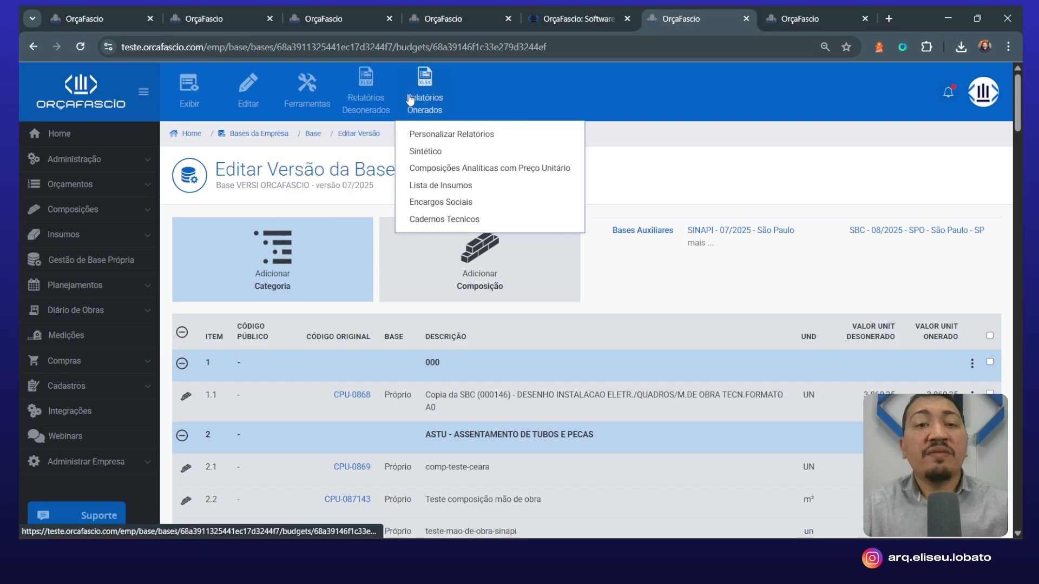
mouse_move(233, 99)
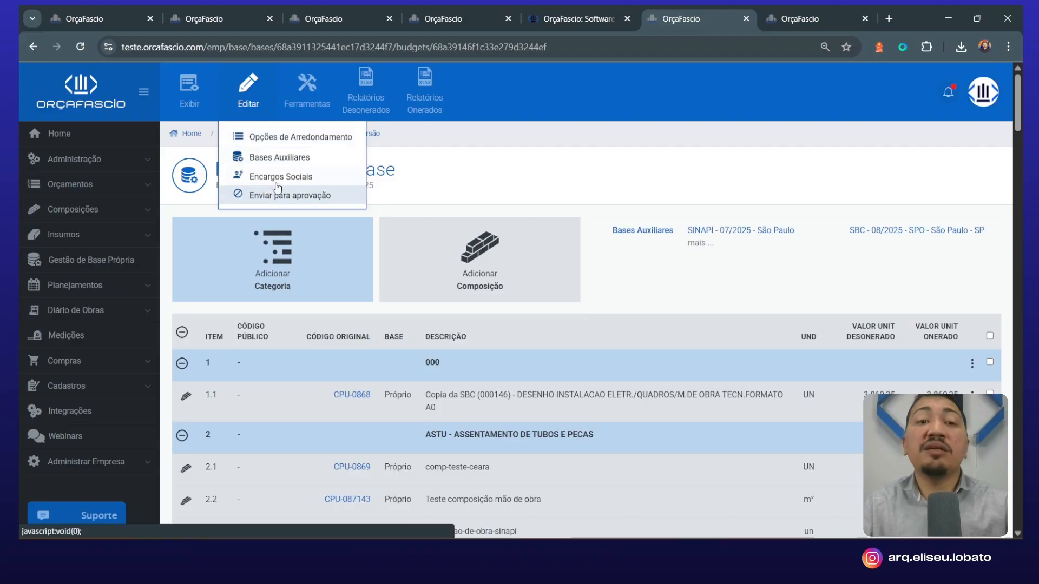
mouse_move(194, 90)
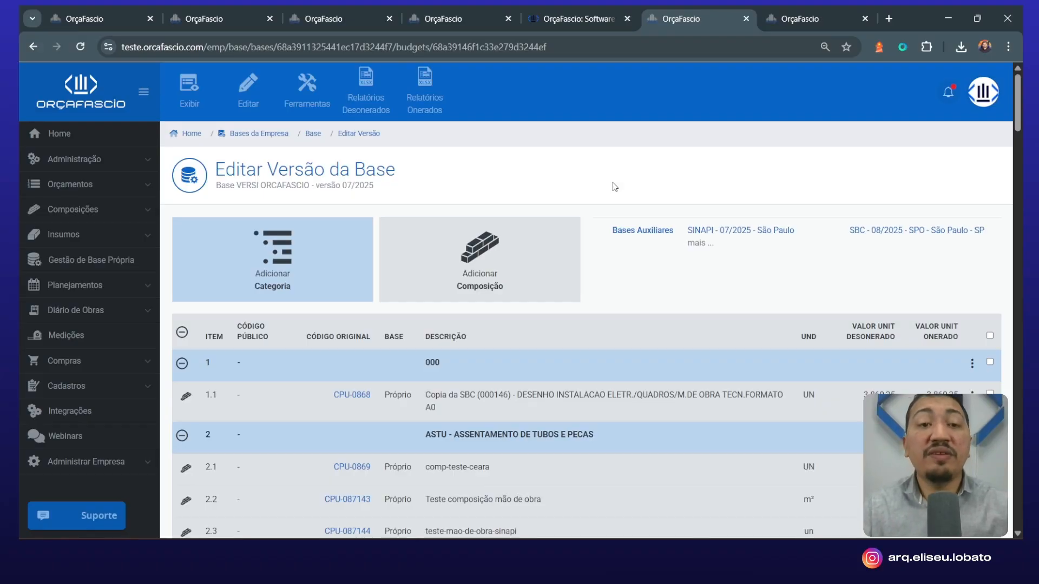
Send the 07/2025 base version for approval and confirm blocking its editing
mouse_move(295, 93)
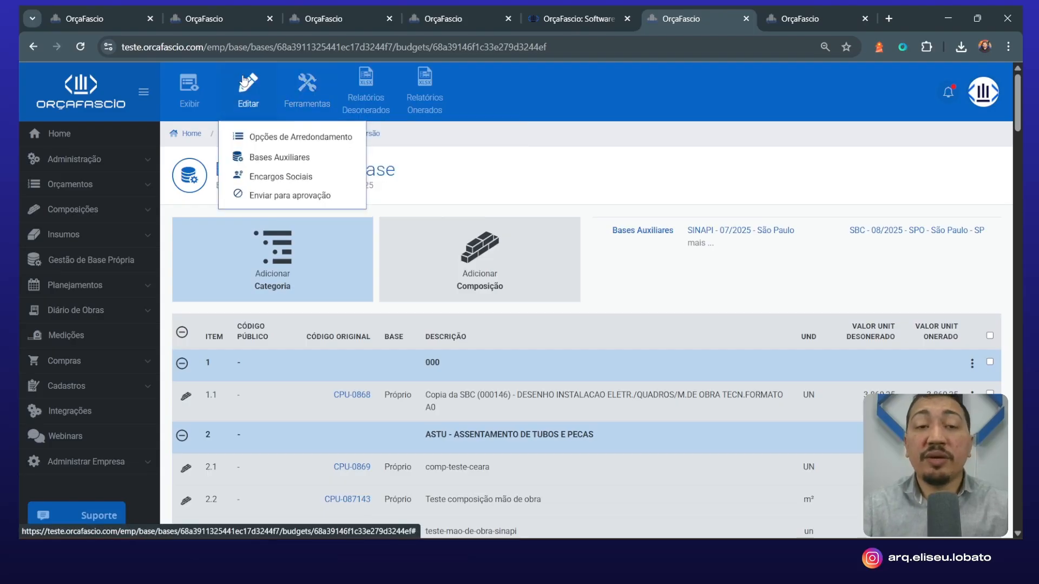
left_click(269, 196)
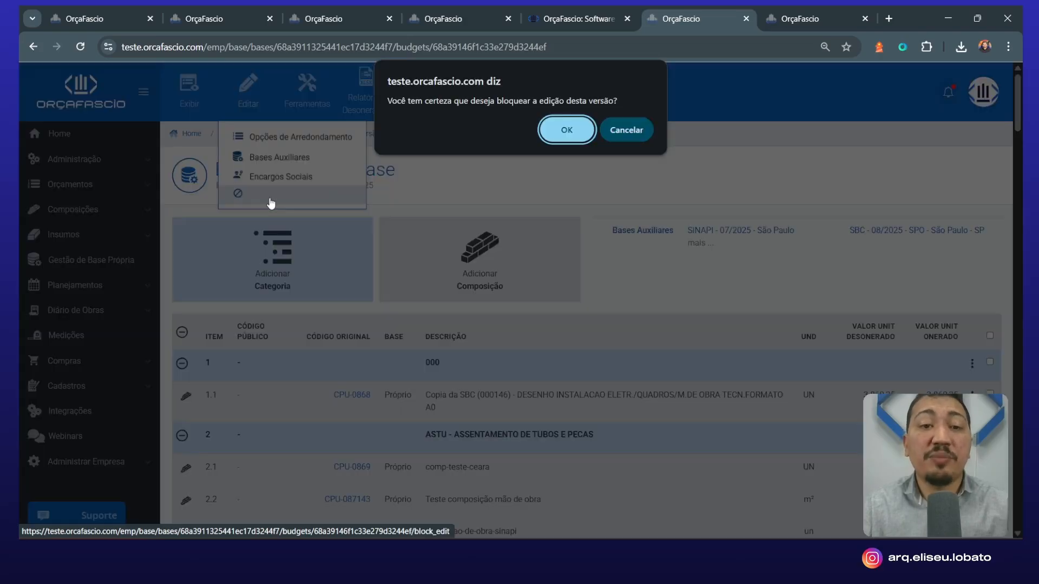
left_click(567, 130)
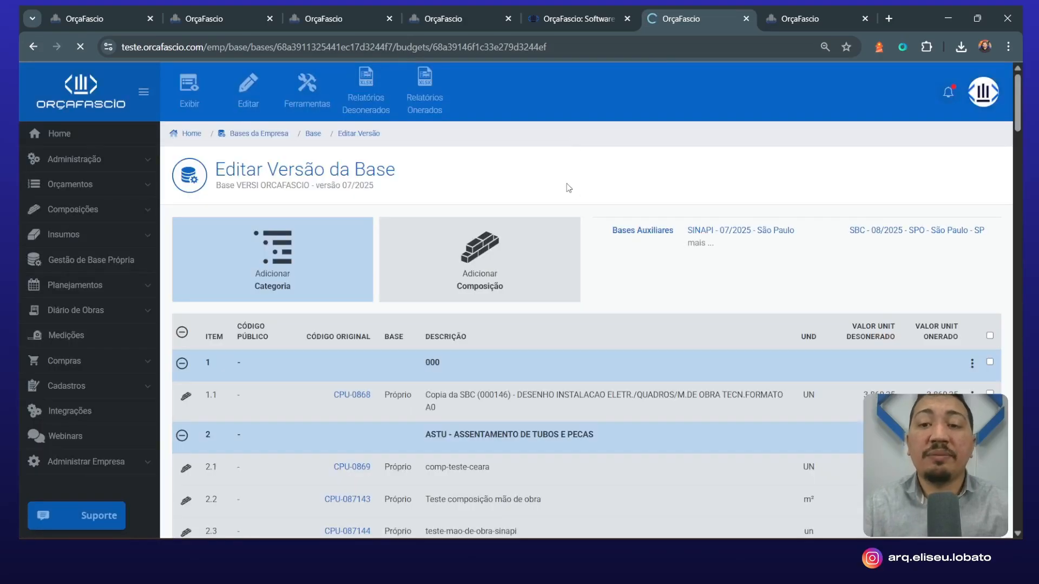
Look over the items of the submitted 07/2025 version and approve it
scroll(571, 217, "down", 10)
scroll(576, 240, "down", 5)
scroll(536, 274, "up", 20)
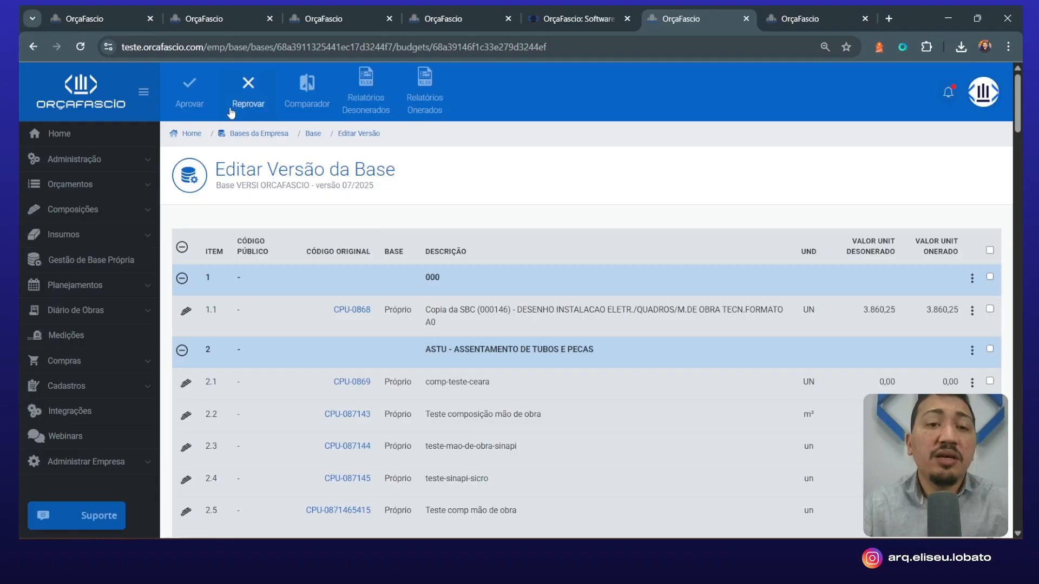
left_click(188, 92)
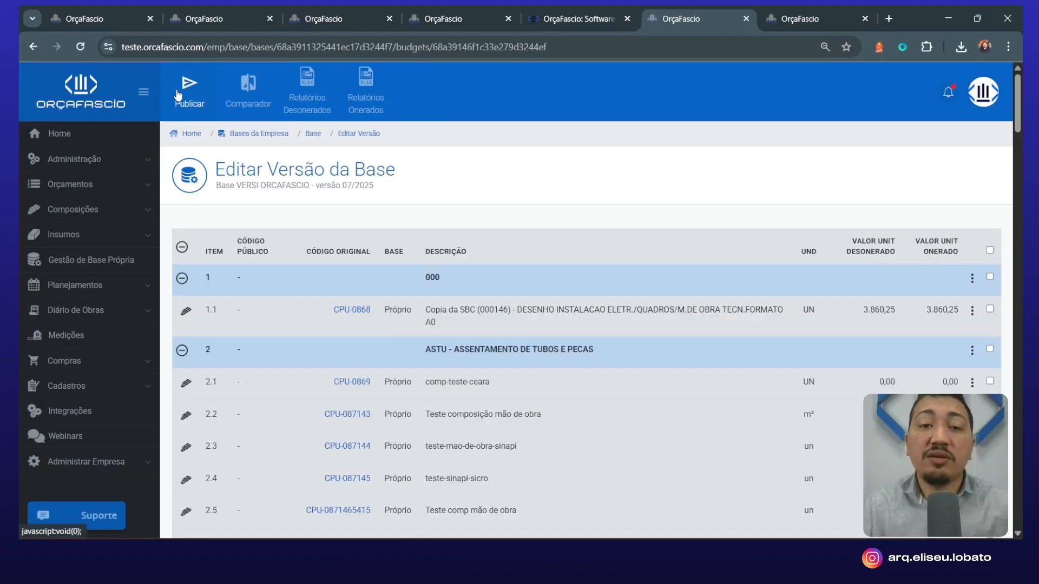
left_click(178, 96)
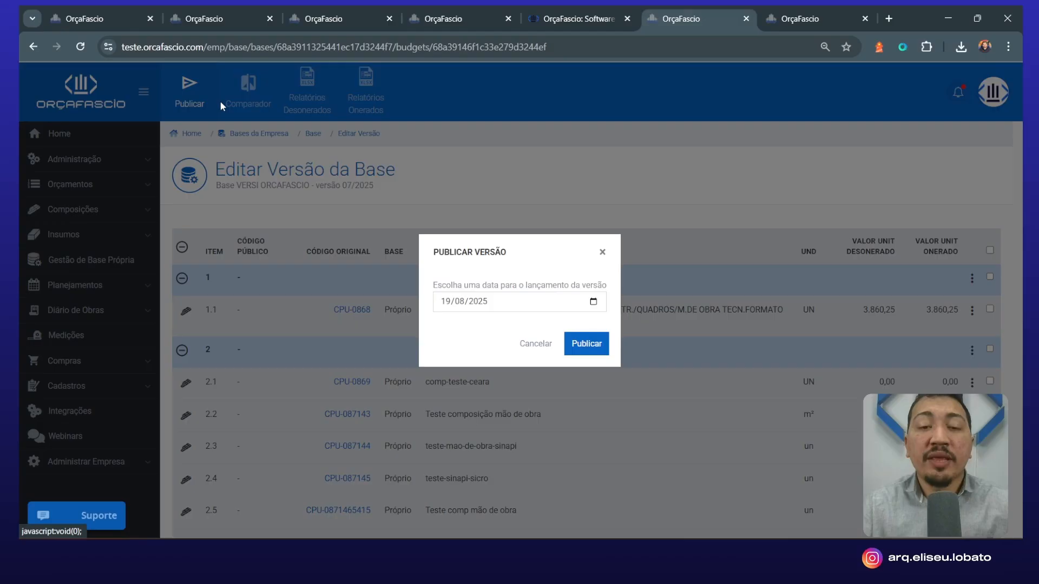
left_click(593, 301)
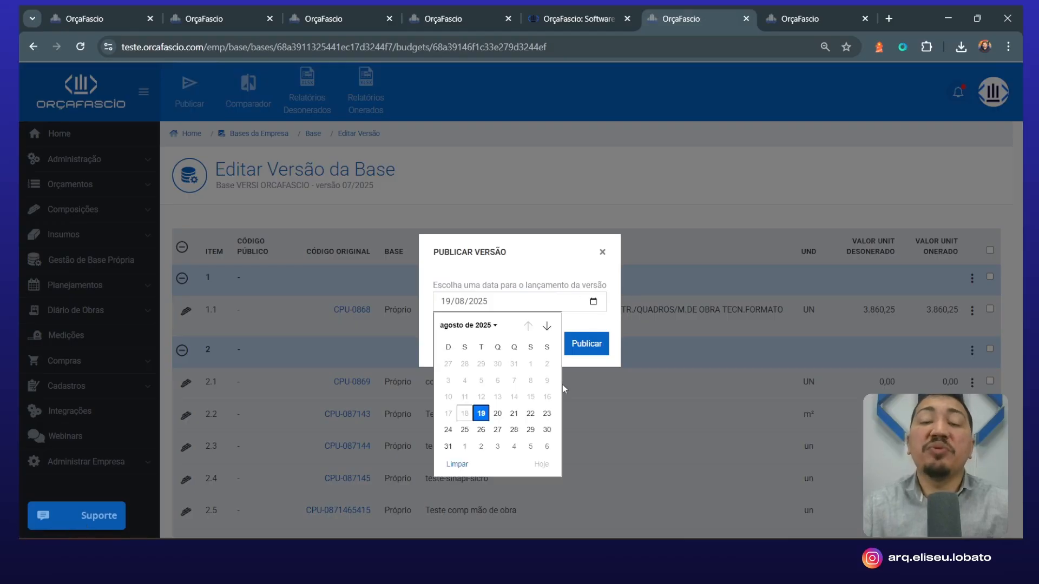
scroll(497, 432, "down", 1)
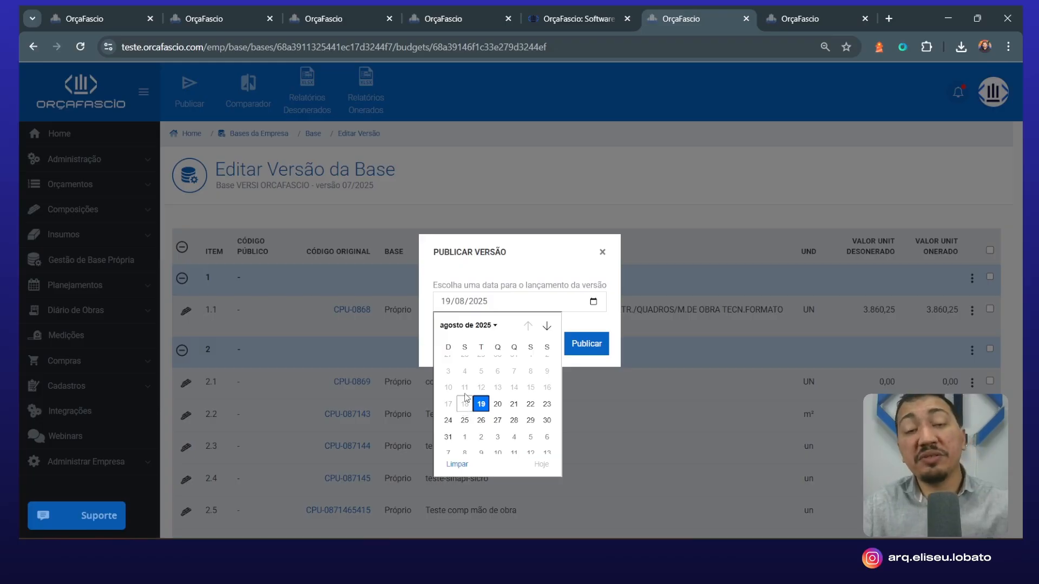
left_click(465, 436)
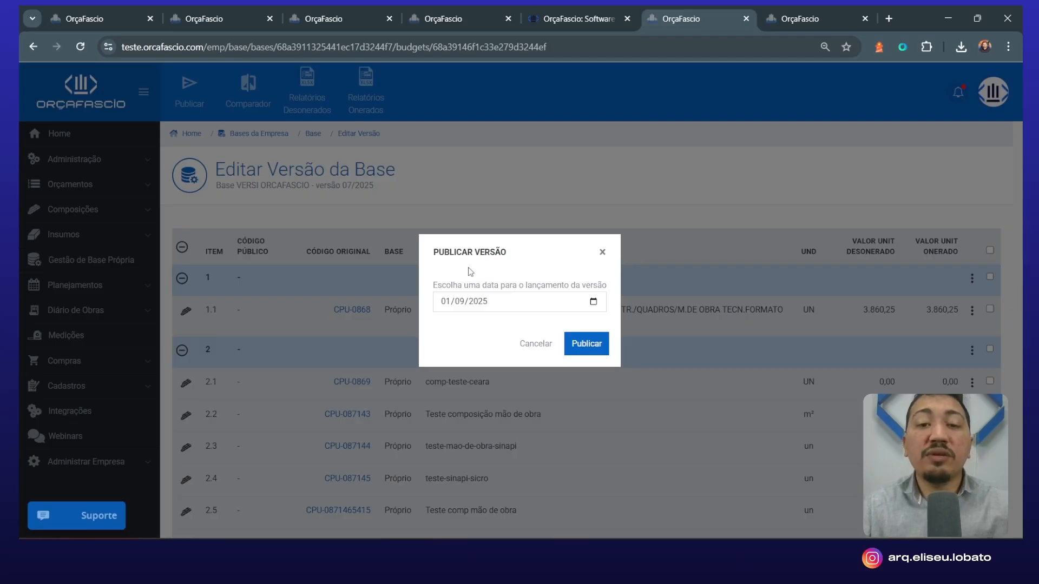
left_click(593, 303)
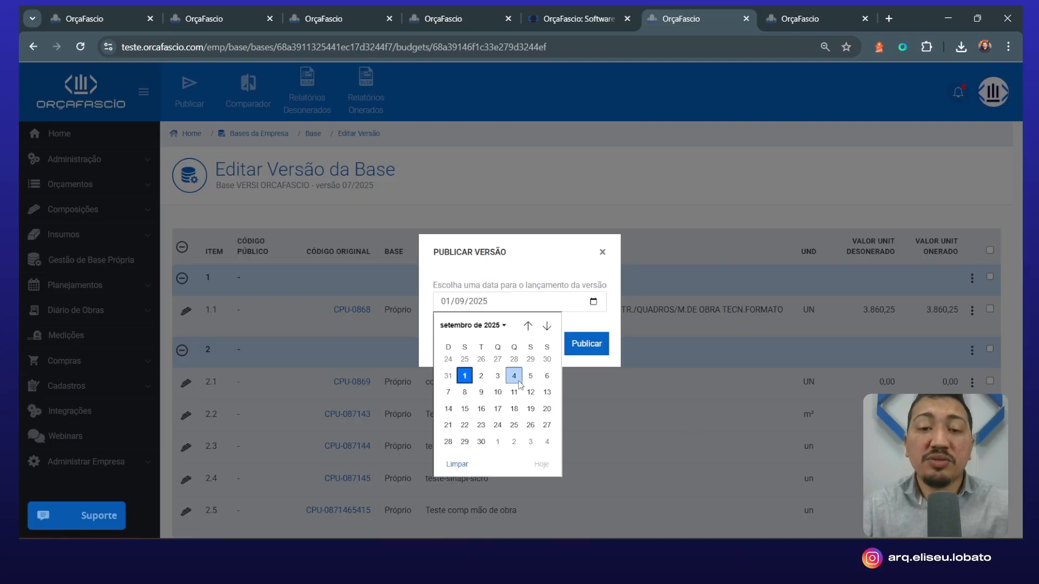
scroll(530, 392, "up", 1)
left_click(532, 242)
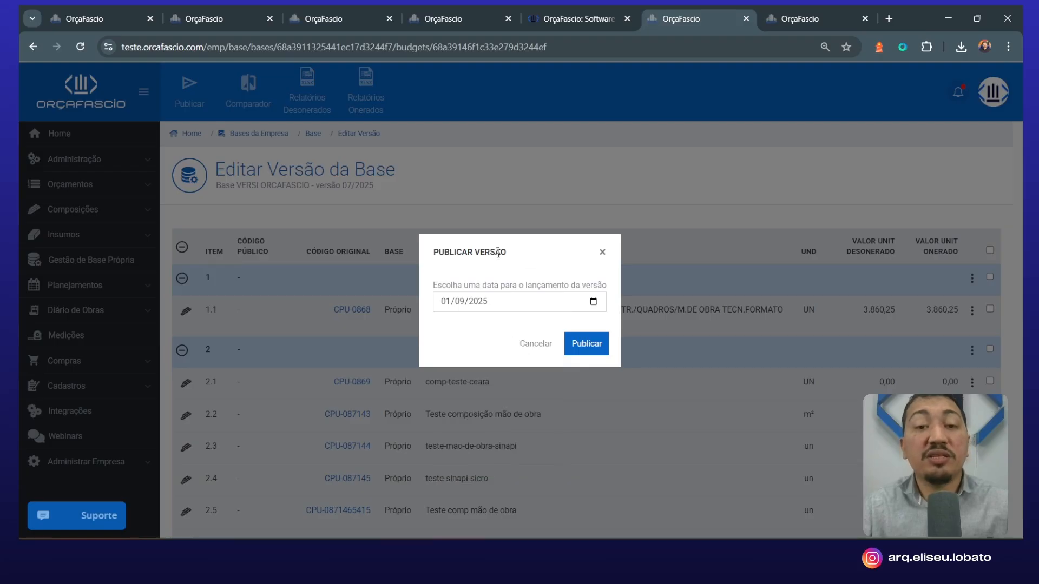
left_click(533, 347)
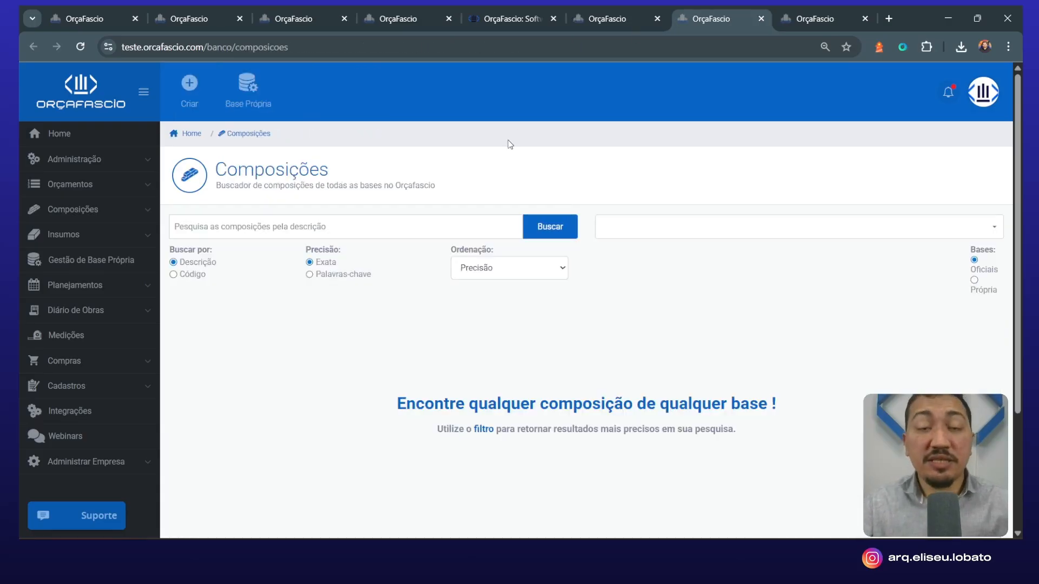
left_click(111, 212)
left_click(142, 219)
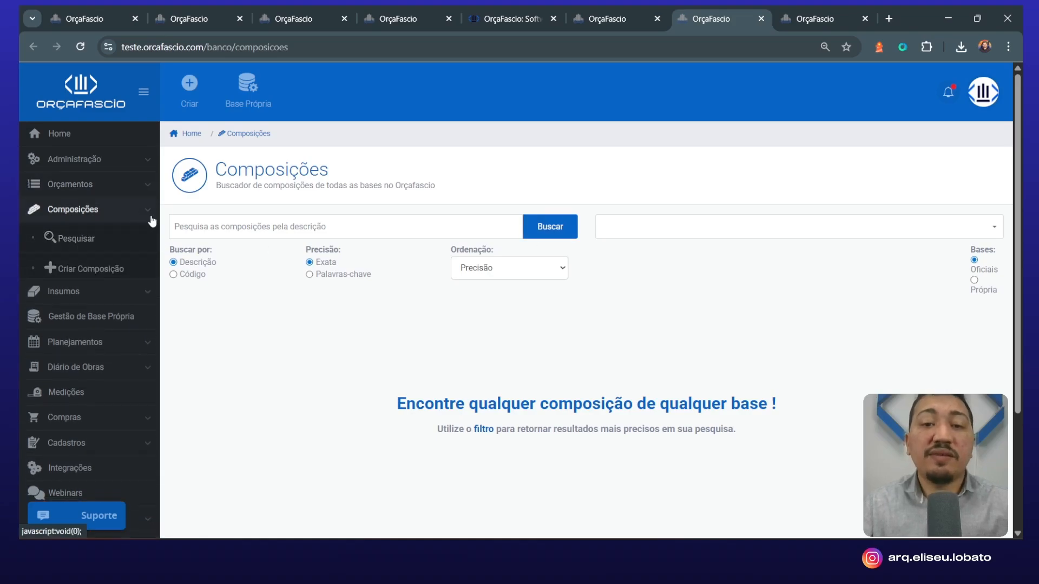
left_click(895, 229)
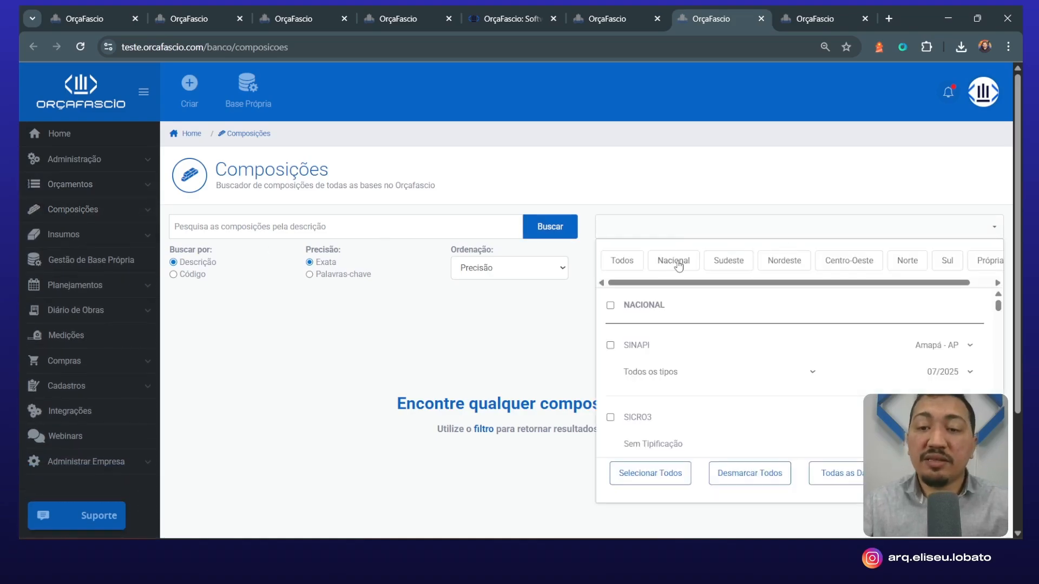
left_click(764, 101)
left_click(974, 293)
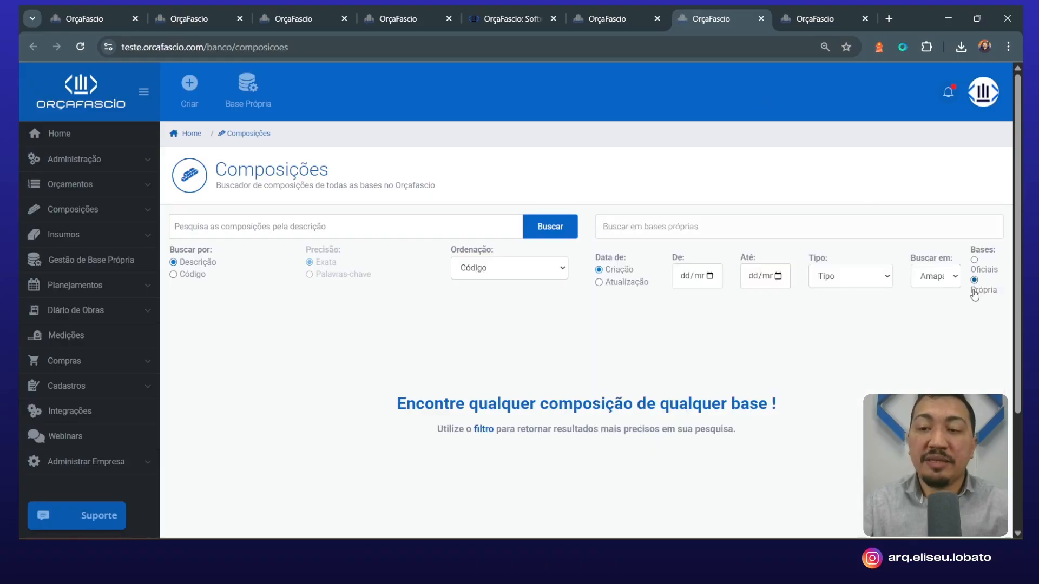
left_click(975, 262)
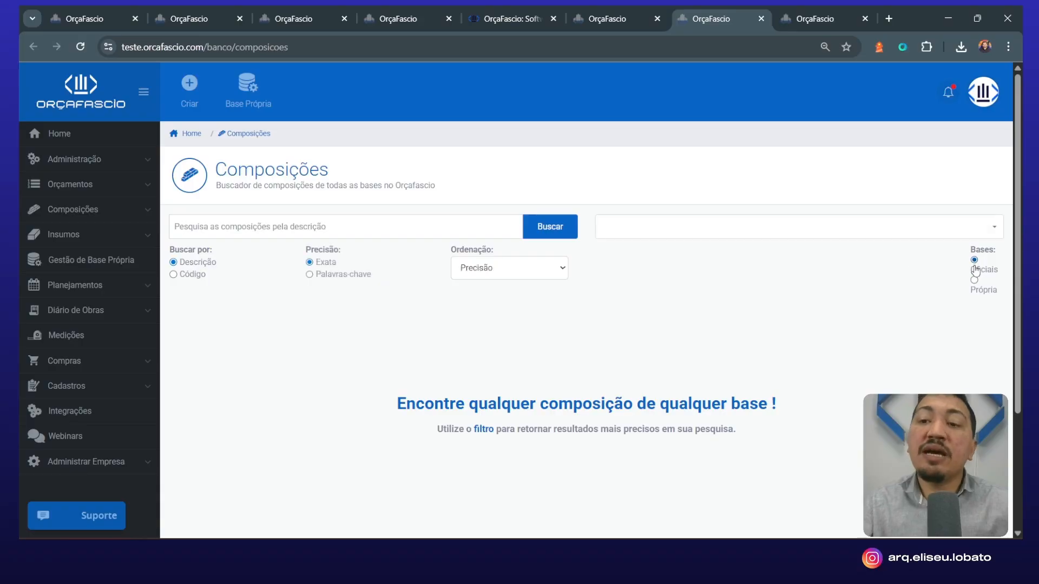
Limit the composition search's base filter to own bases and include the IRAN COTACAO base with all dates
left_click(991, 236)
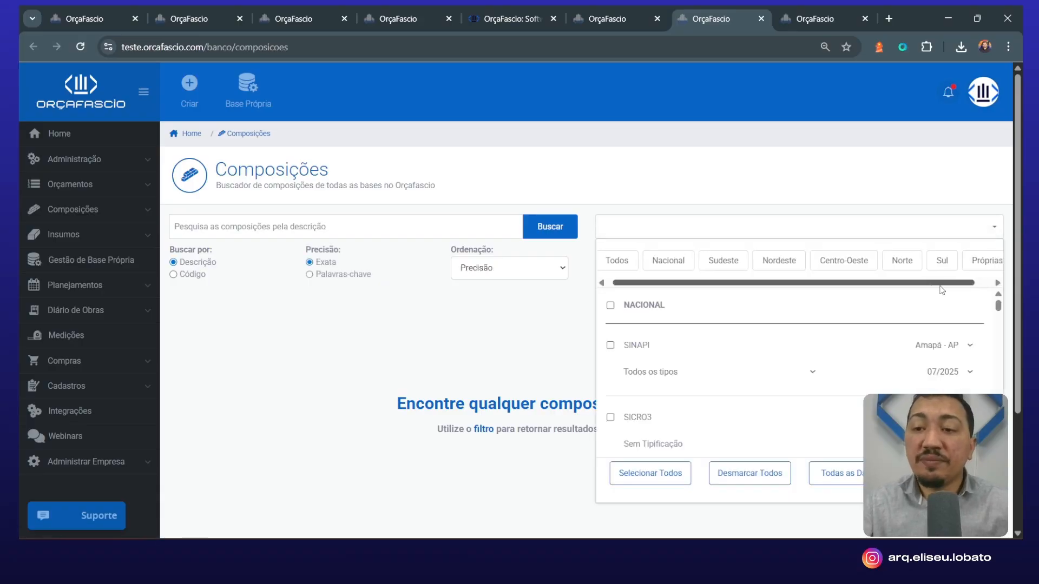
scroll(964, 270, "right", 1)
left_click(968, 264)
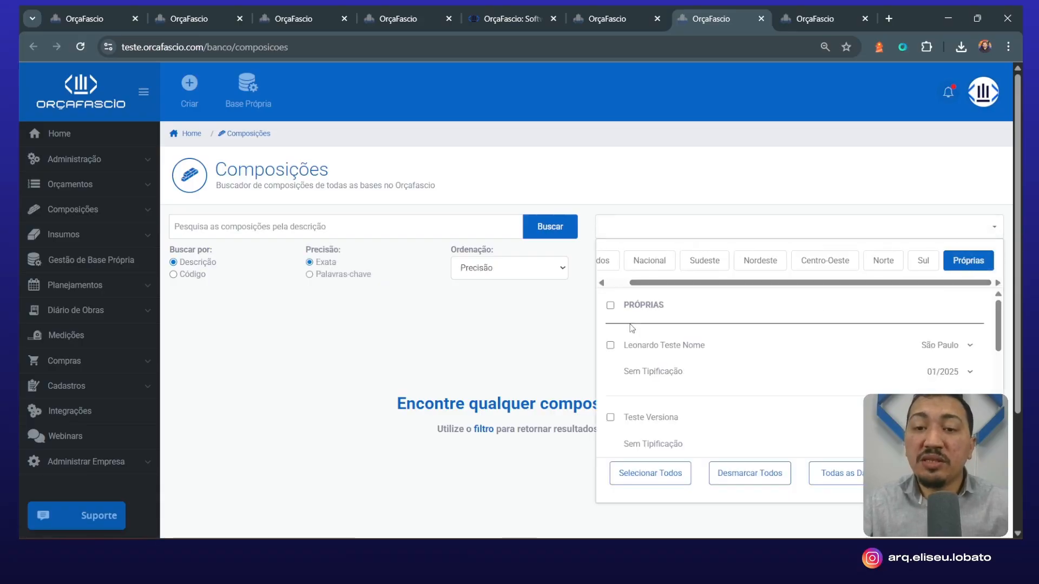
scroll(701, 338, "down", 5)
scroll(659, 405, "down", 1)
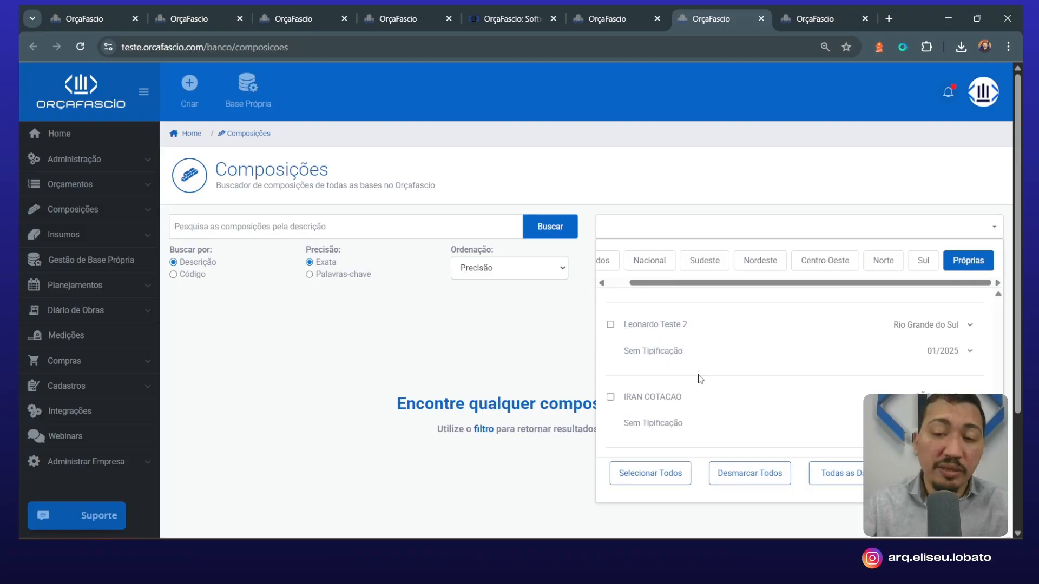
left_click(609, 396)
left_click(950, 424)
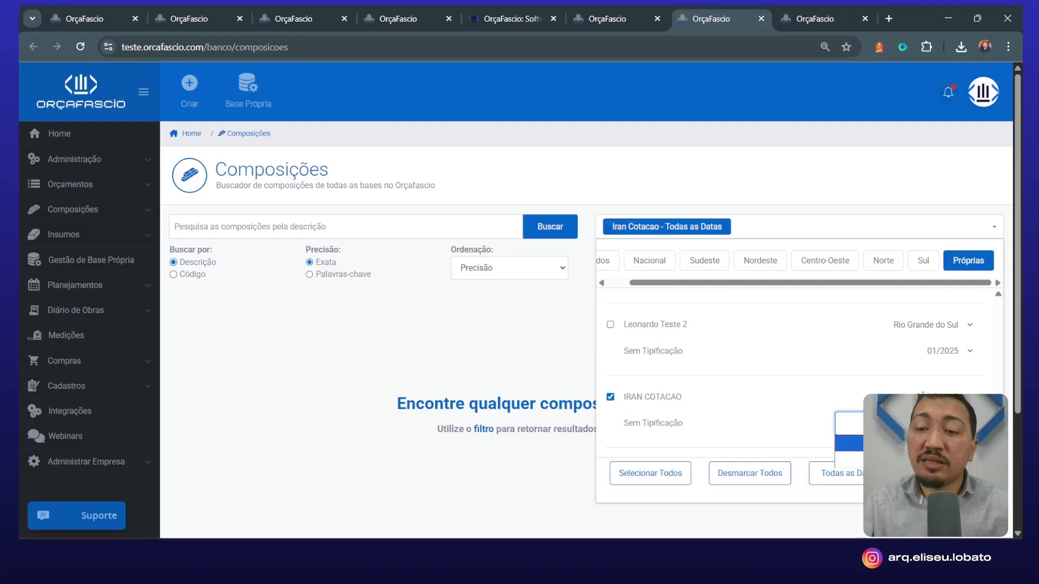
Add the Rio Grande do Sul own base, version 01/2025, and the Gestao de Bases base, version 03/2025, to the search filter
left_click(610, 324)
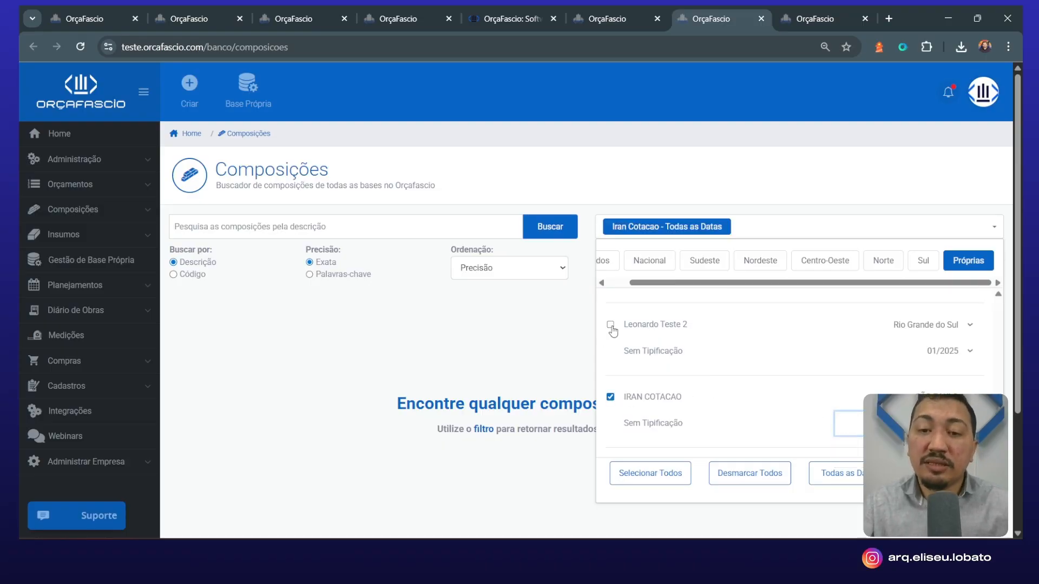
left_click(950, 350)
left_click(951, 323)
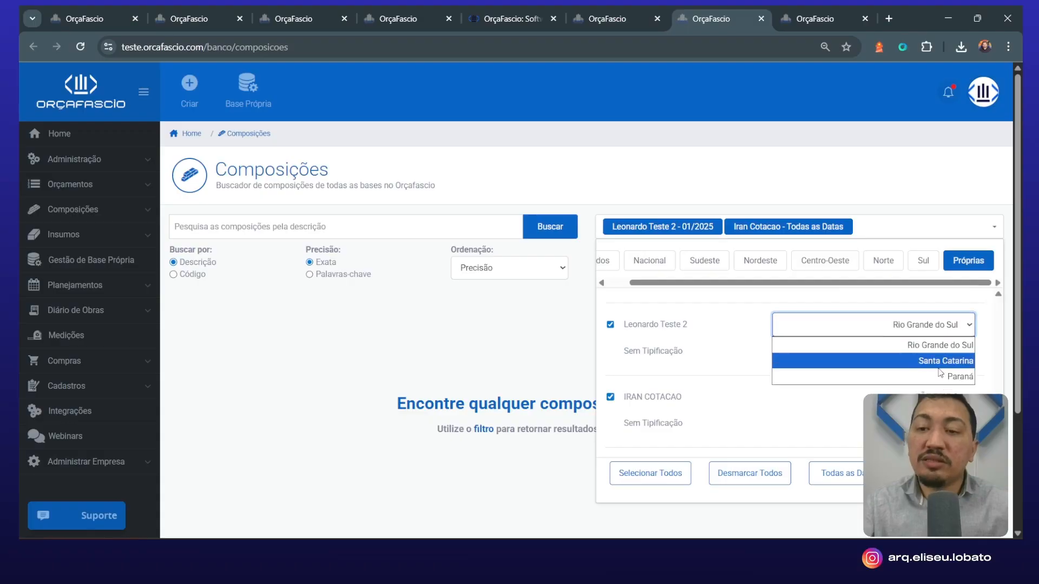
scroll(688, 336, "up", 1)
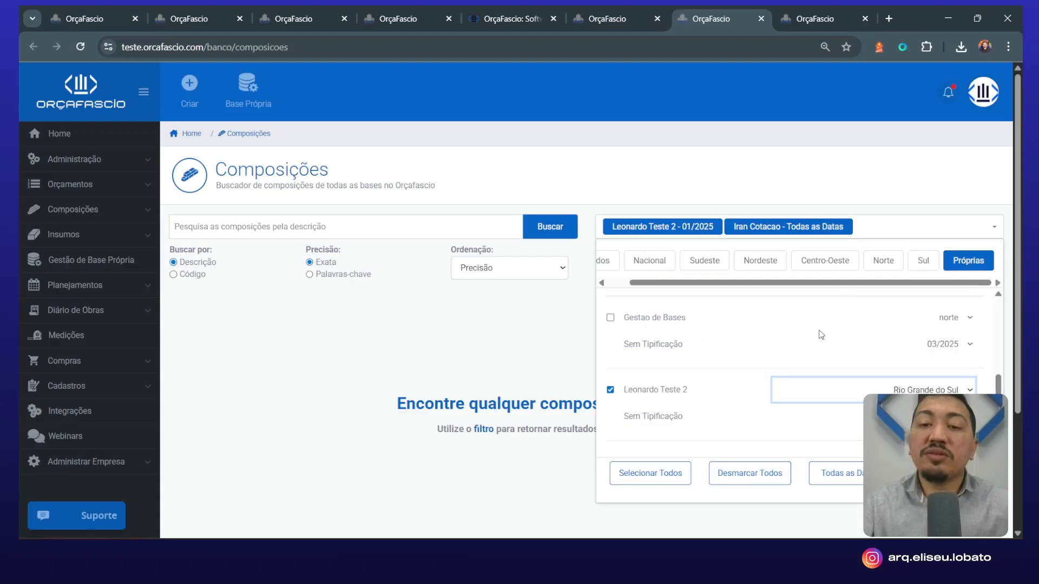
left_click(915, 319)
left_click(610, 318)
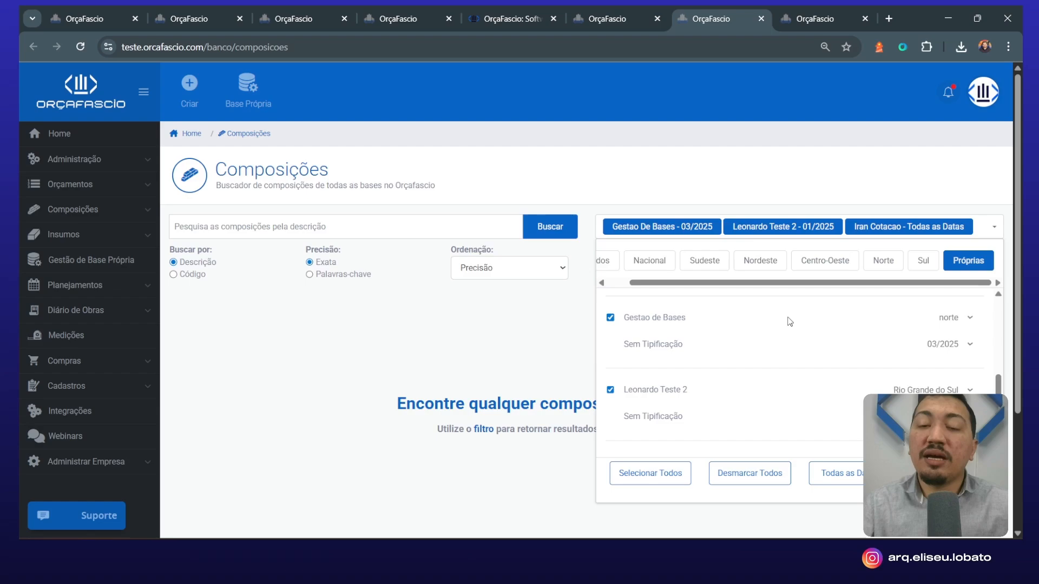
Check the locality and date options of the Gestao de Bases base, and close the base filter
left_click(967, 324)
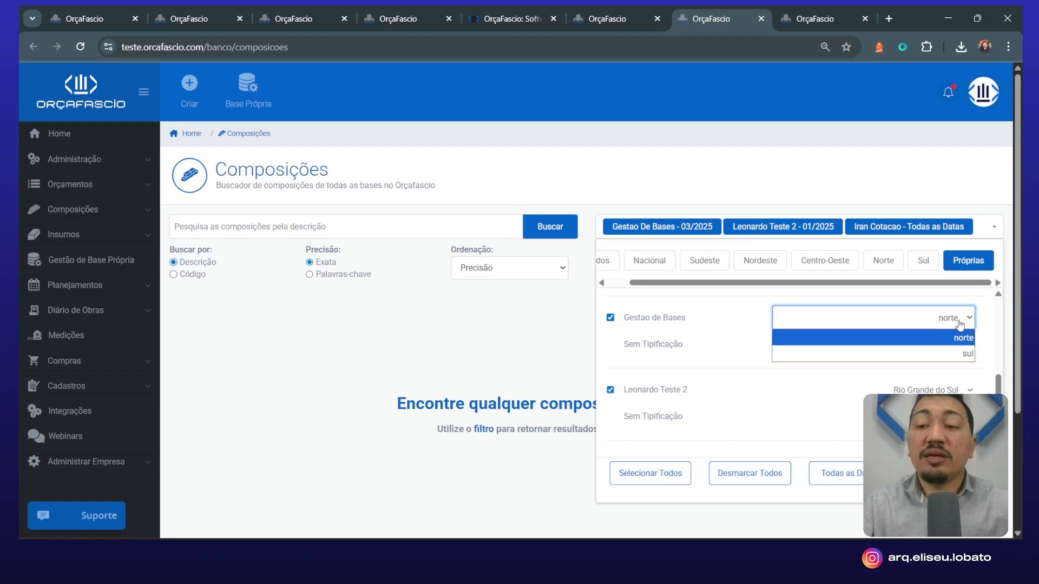
left_click(959, 324)
left_click(954, 341)
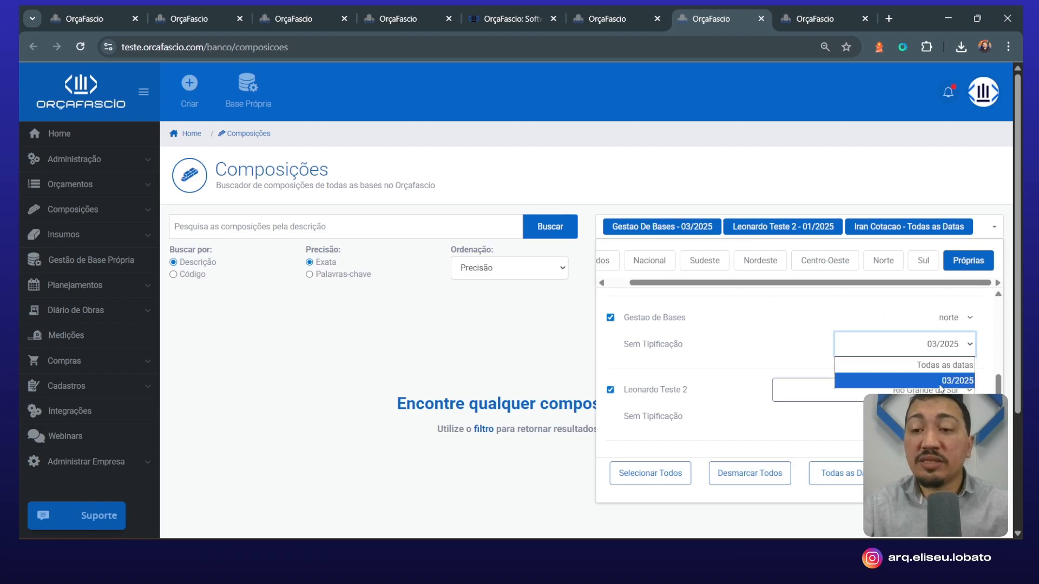
left_click(958, 319)
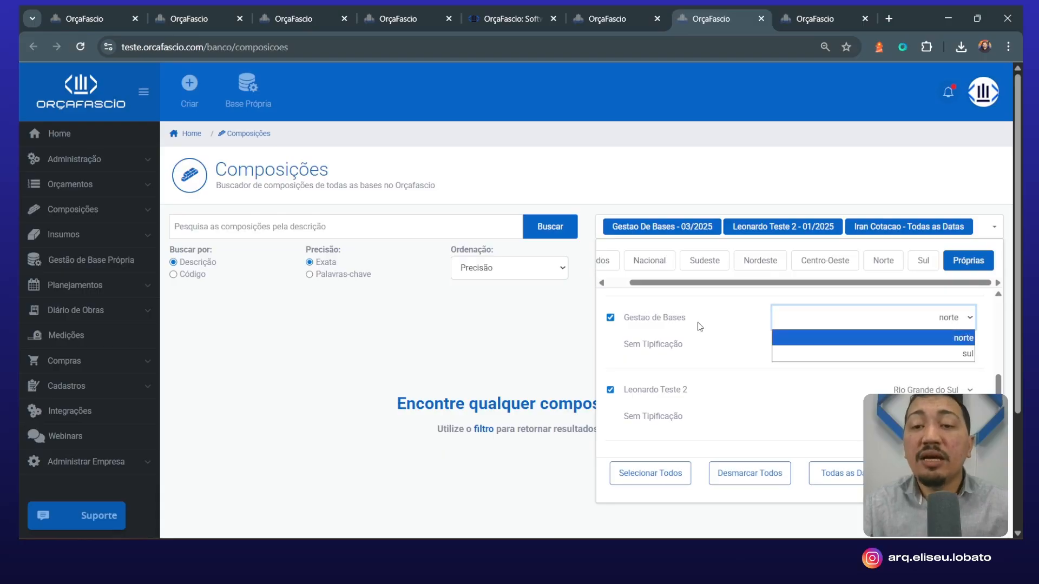
left_click(714, 174)
left_click(710, 173)
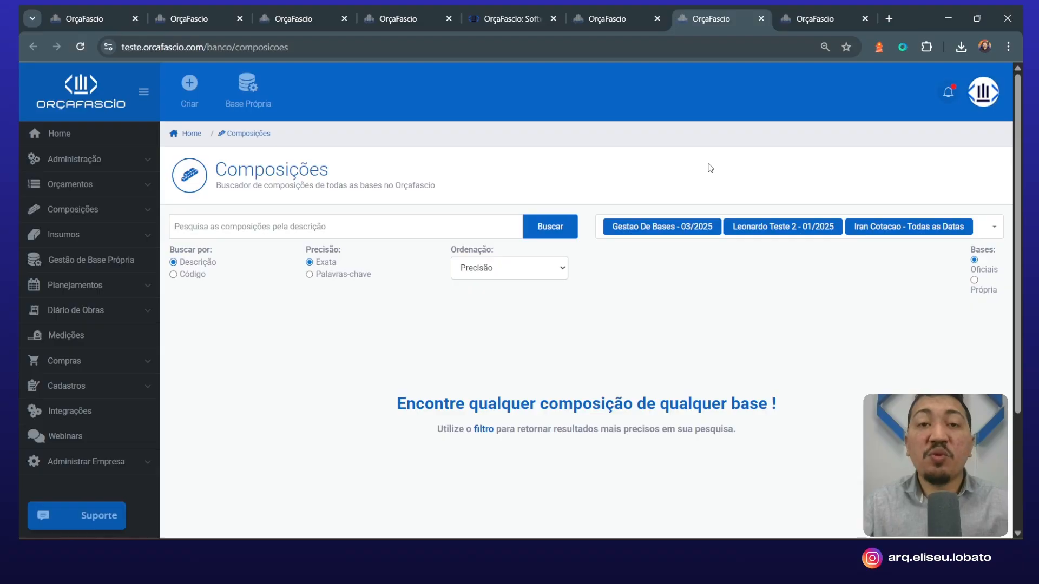
Open the Orçamento Transfere Gov budget and look through its items
left_click(87, 185)
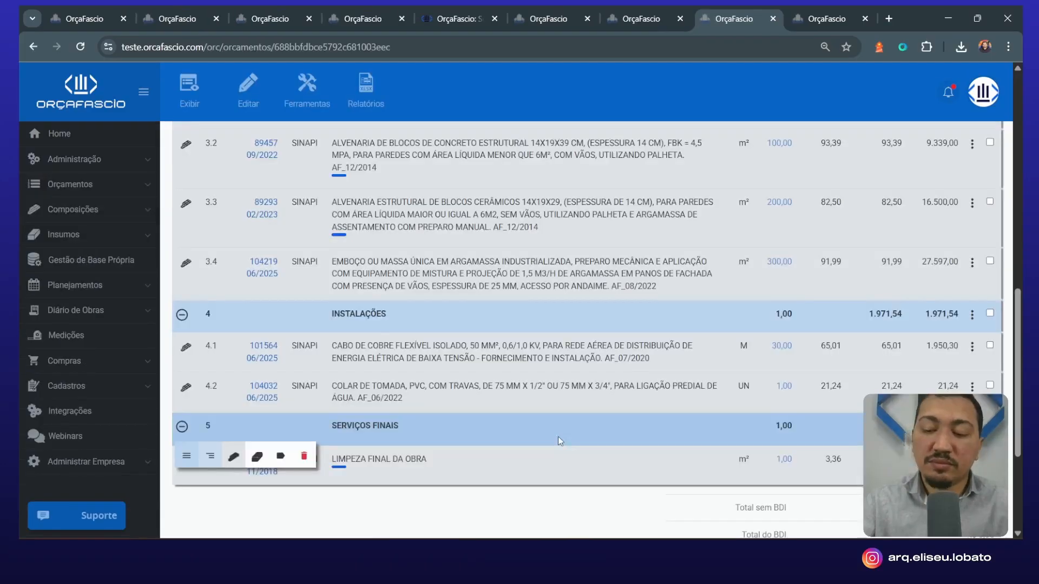
scroll(655, 325, "up", 15)
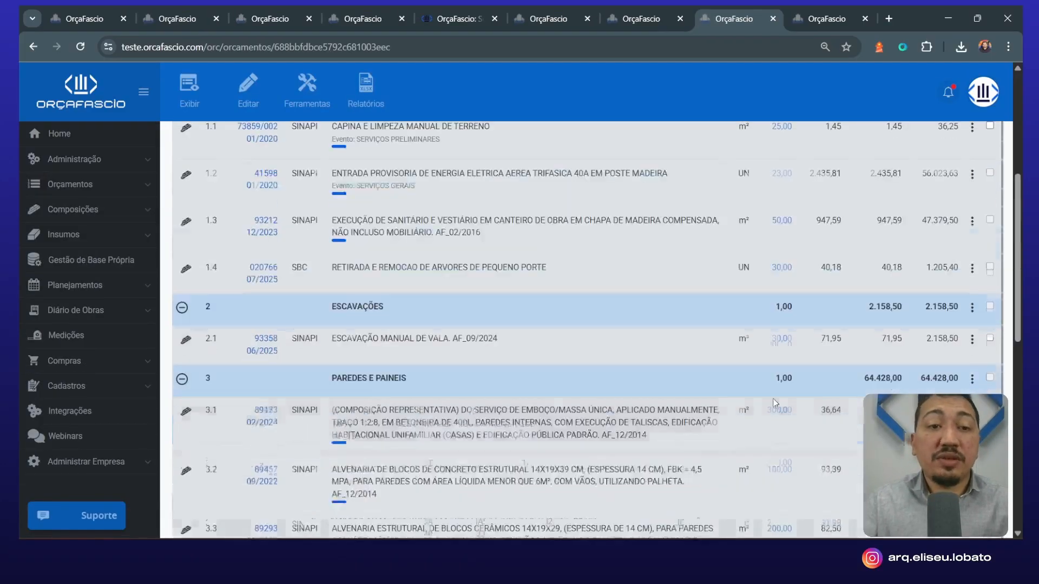
scroll(408, 374, "down", 8)
In the budget's price base settings, deselect IRAN COTACAO and enable Gestao de Bases among the own bases
mouse_move(222, 95)
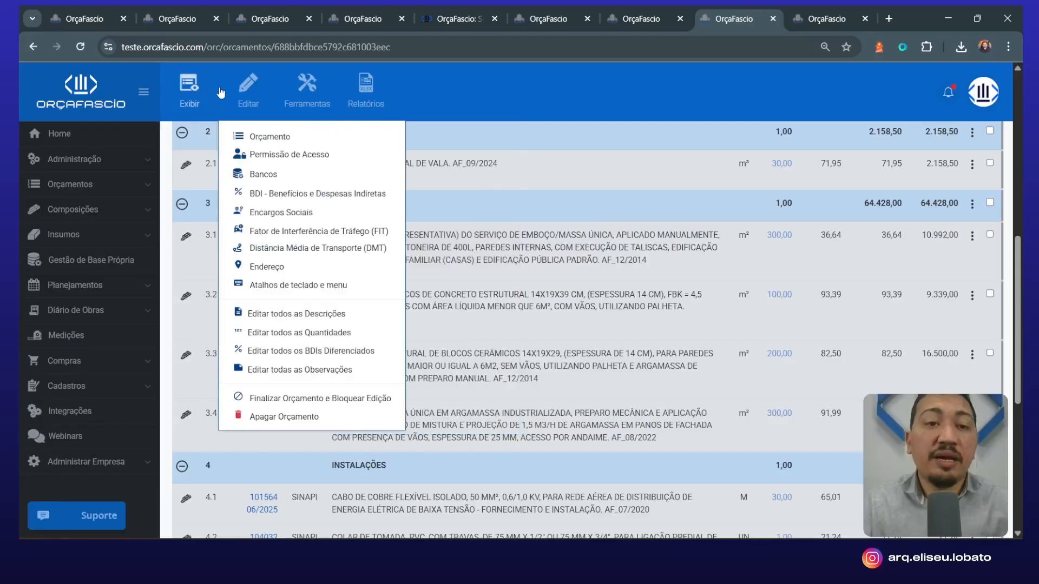
left_click(311, 177)
scroll(568, 350, "down", 10)
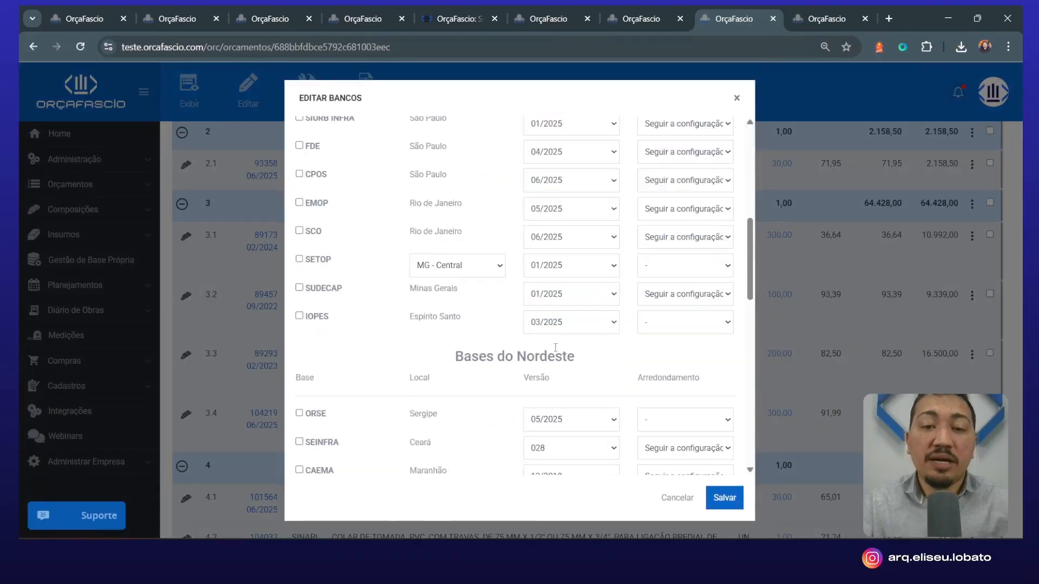
scroll(567, 351, "down", 1)
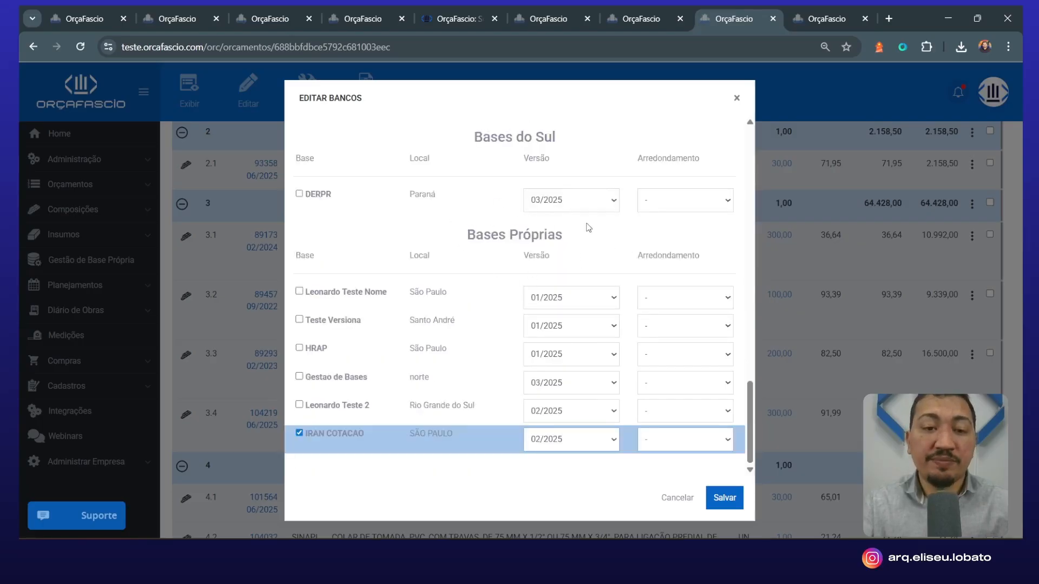
left_click(316, 438)
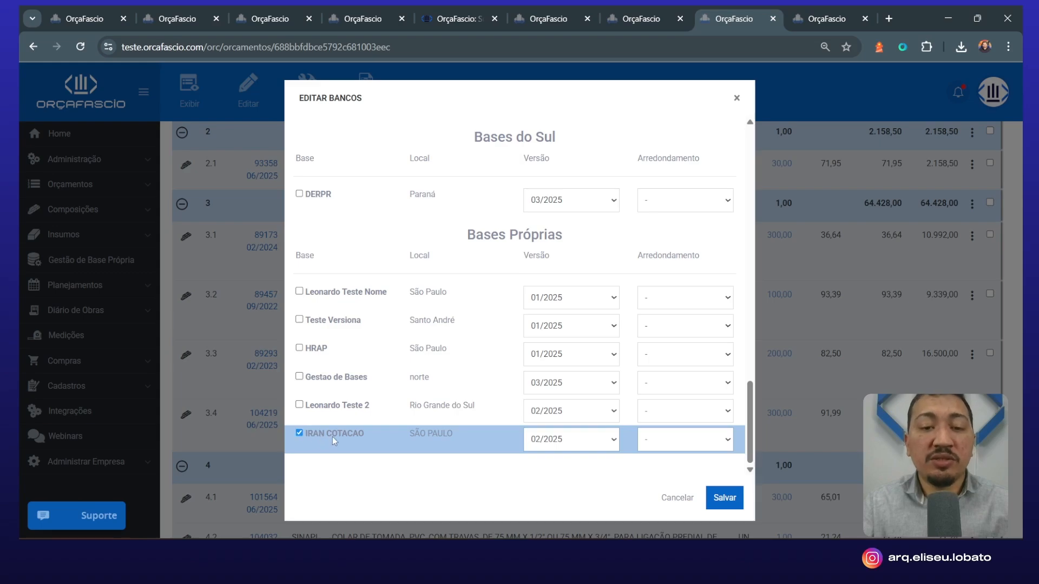
left_click(302, 378)
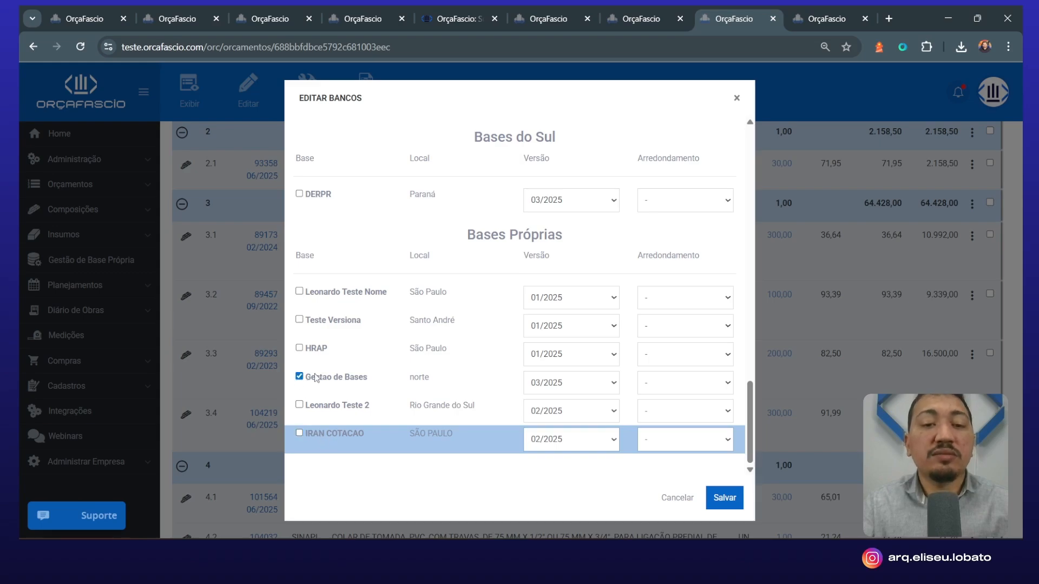
Keep Gestao de Bases on version 03/2025 without a rounding option and save the budget's base settings
left_click(571, 382)
left_click(560, 399)
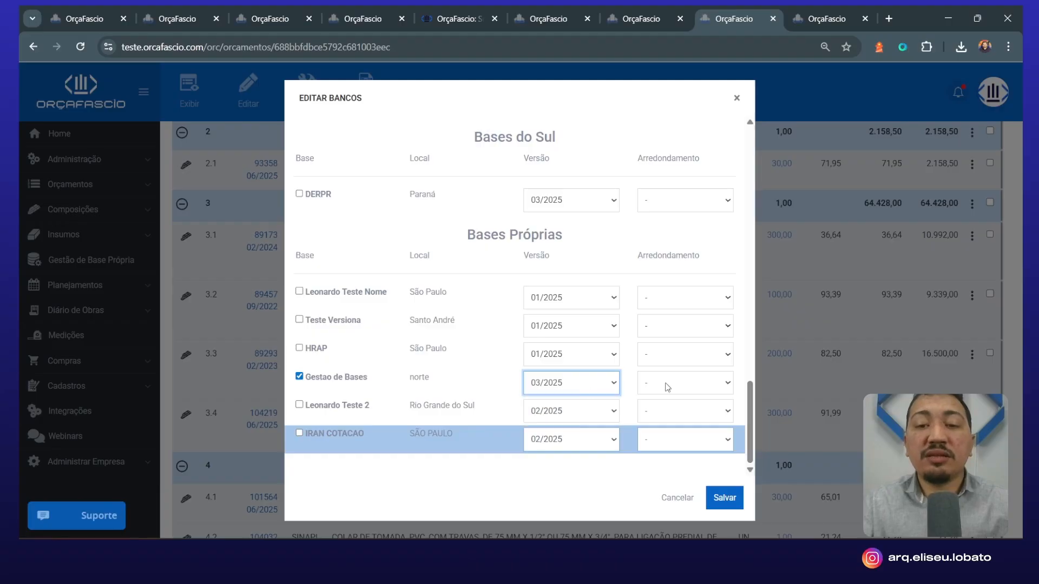
left_click(702, 387)
left_click(714, 385)
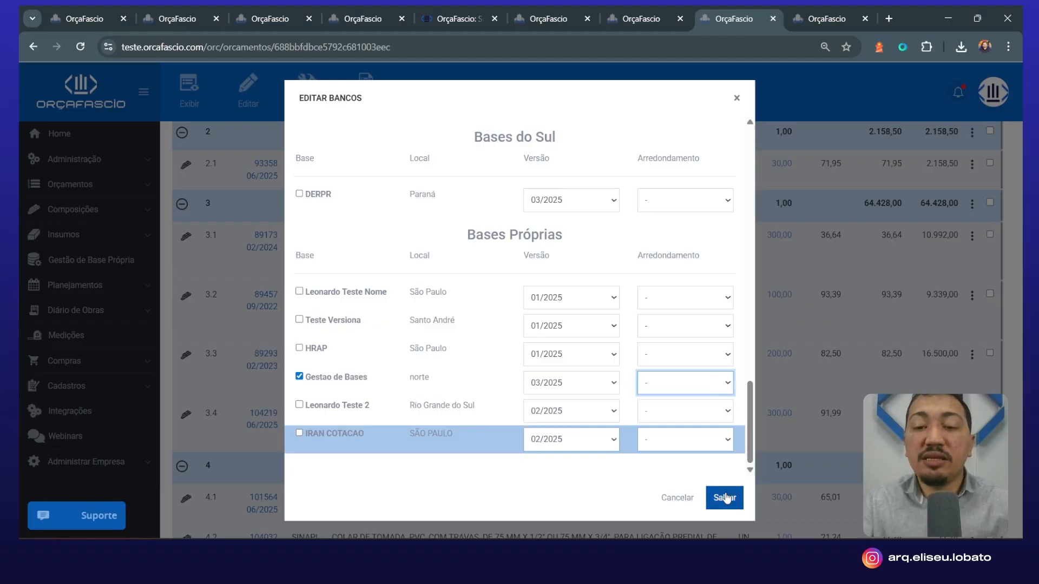
left_click(725, 496)
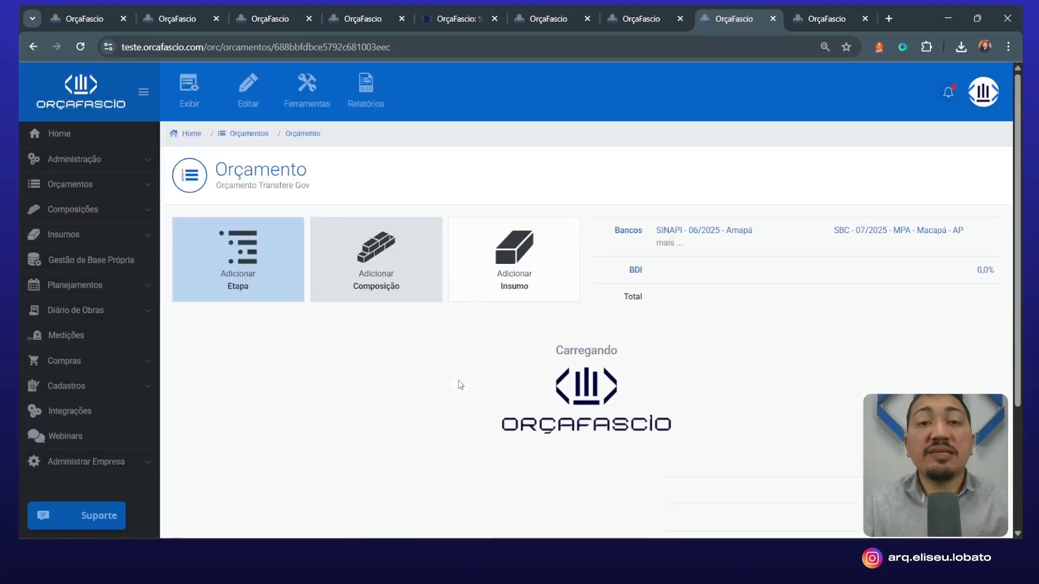
Start a composition item 5.2 below LIMPEZA FINAL DA OBRA and check which bases it can be taken from
scroll(458, 381, "down", 15)
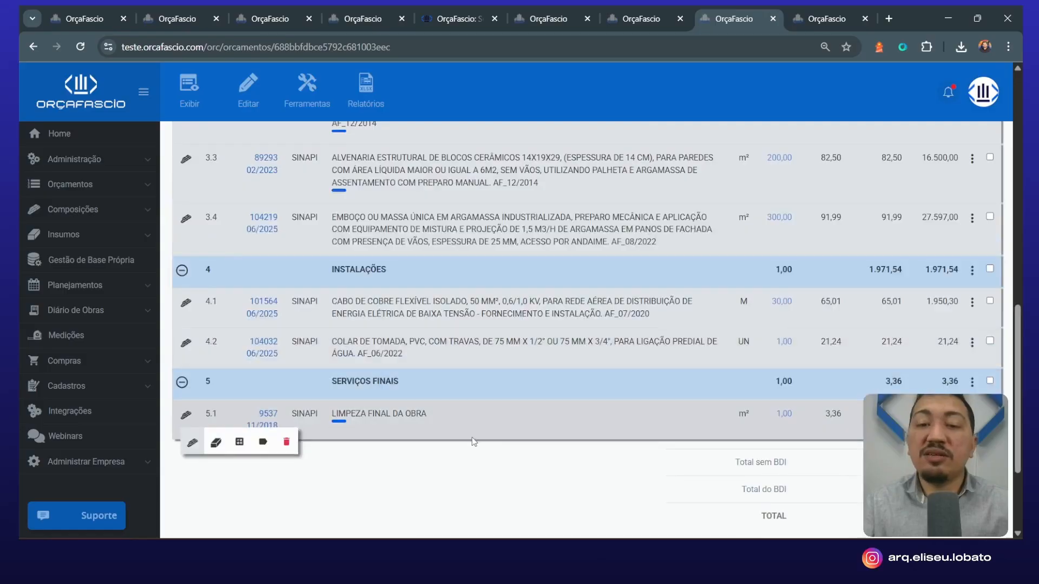
left_click(192, 442)
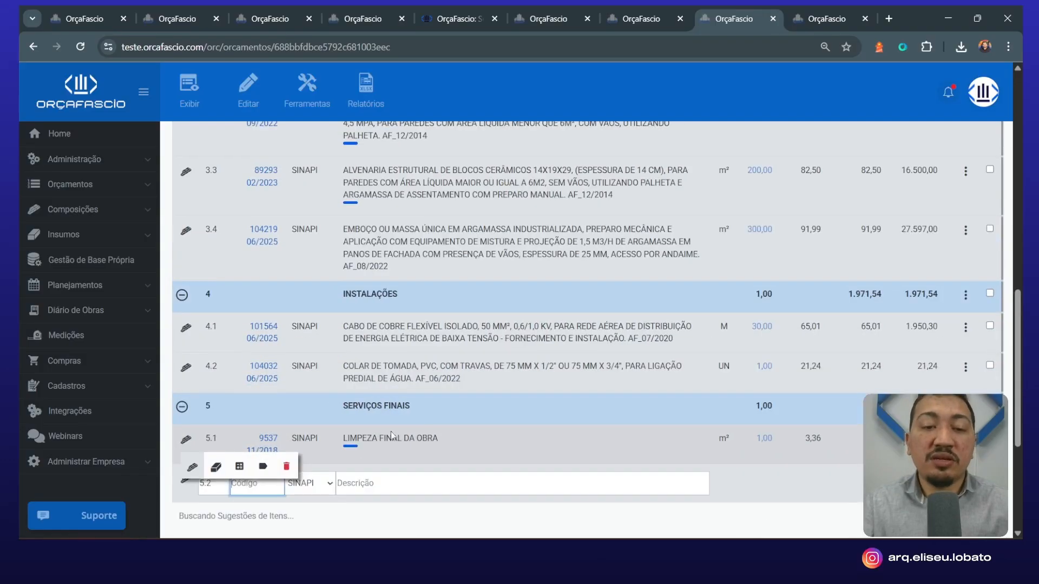
scroll(483, 411, "down", 3)
left_click(319, 288)
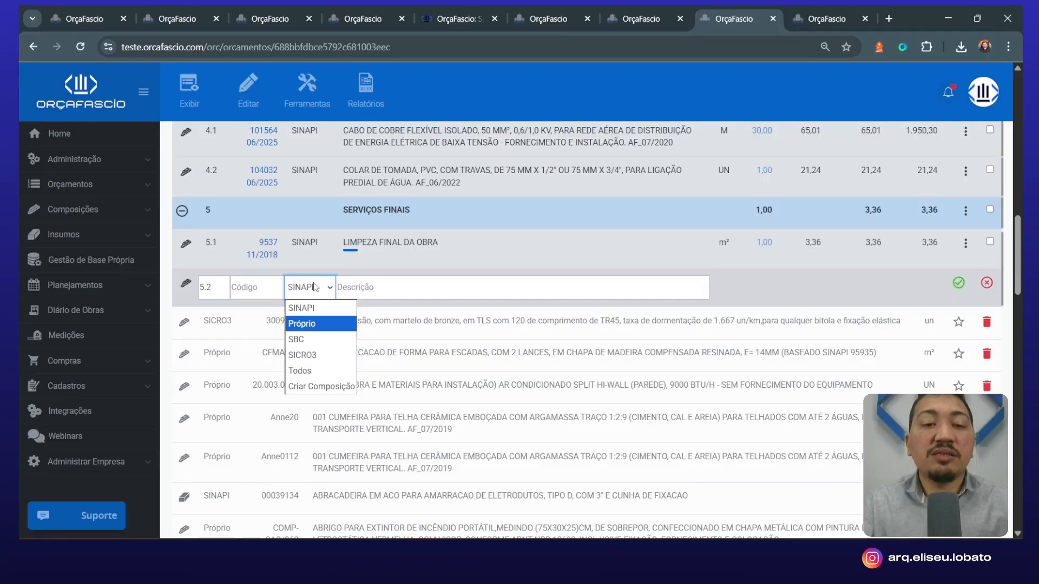
left_click(386, 289)
Enable the own bases HRAP and Teste Versiona in the budget's price base settings and save them
scroll(386, 289, "up", 15)
left_click(235, 91)
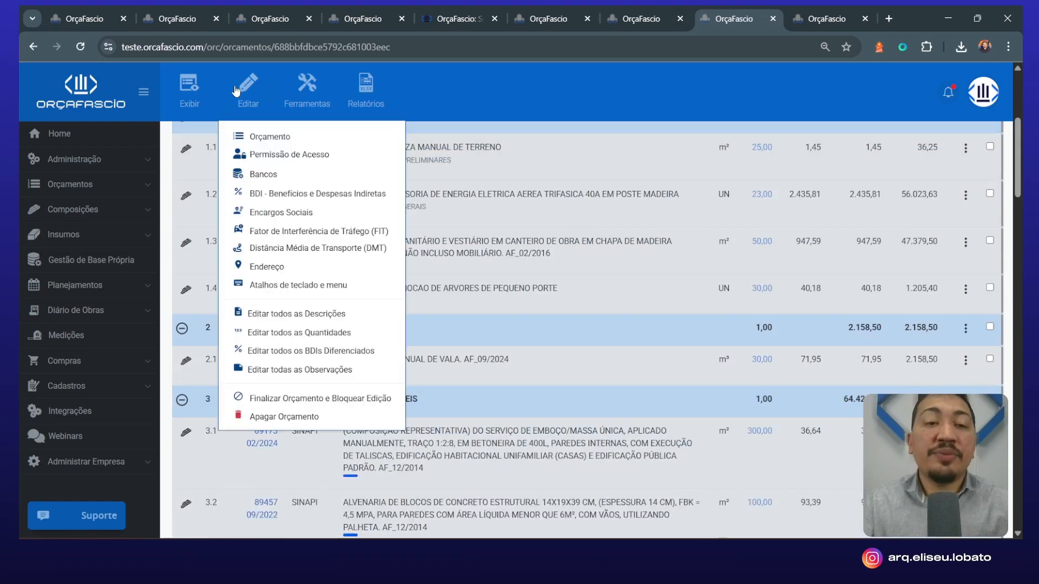
left_click(260, 174)
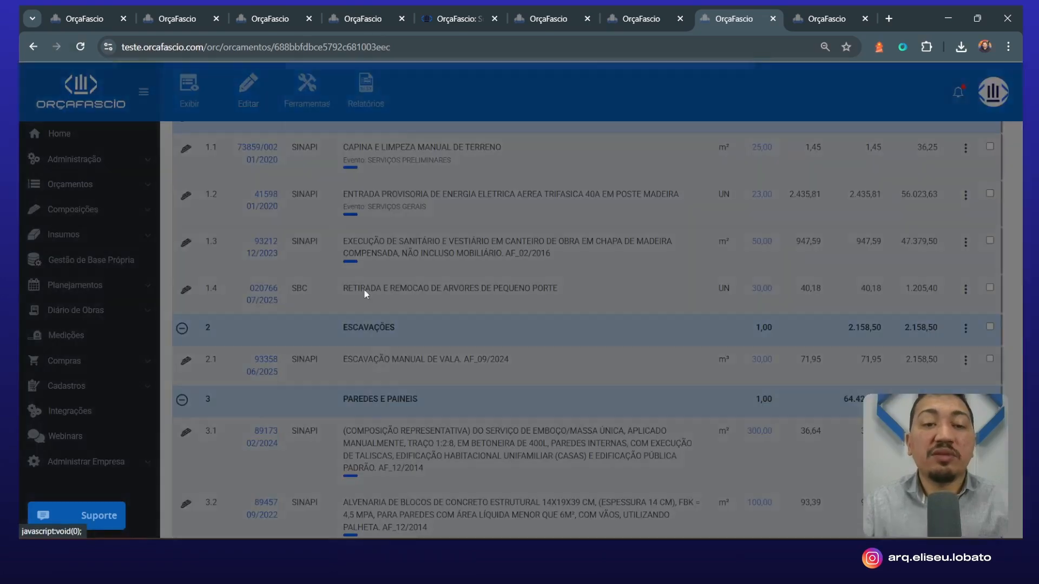
scroll(449, 365, "down", 15)
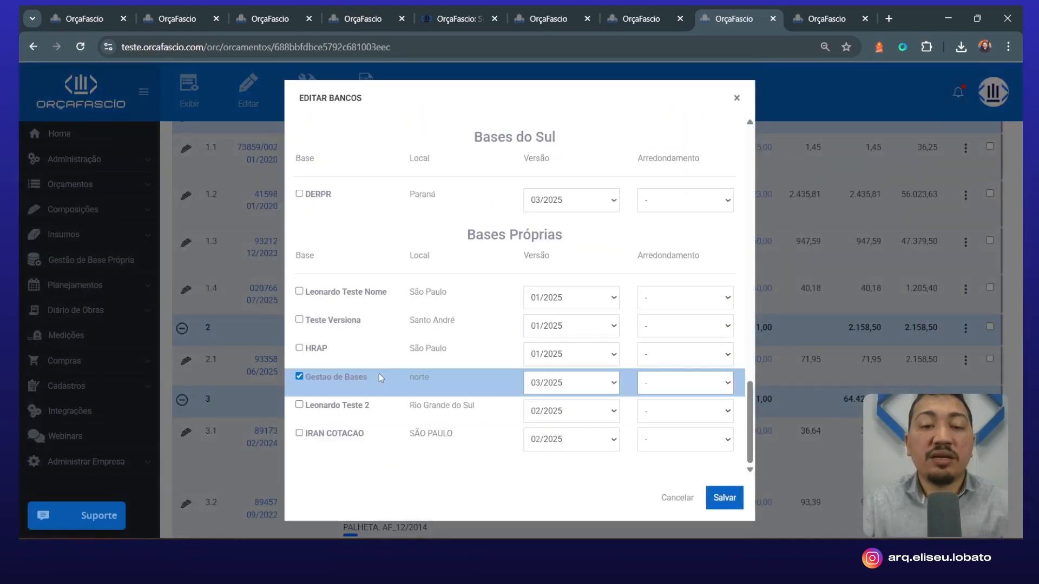
left_click(325, 349)
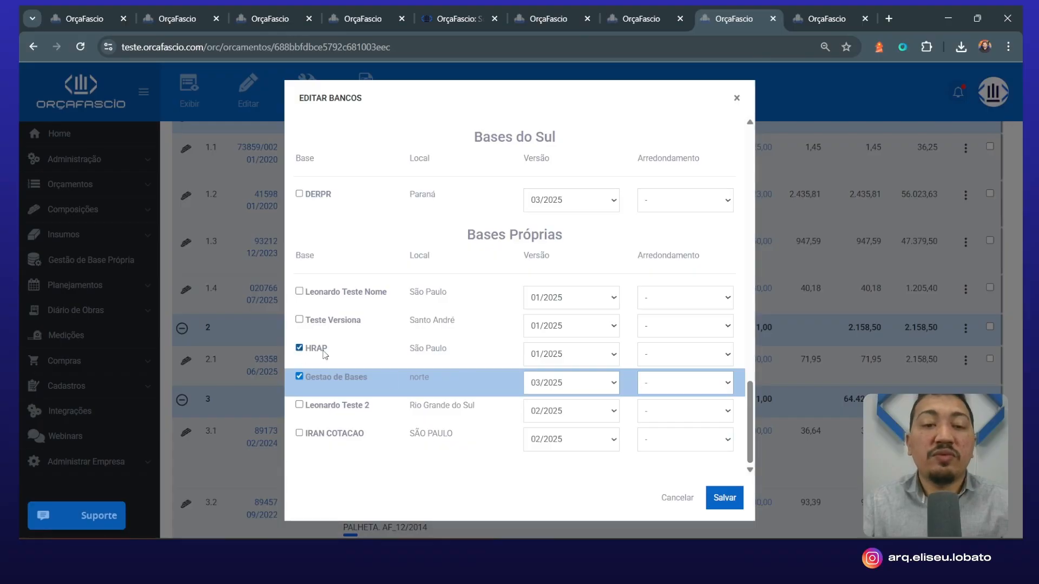
left_click(327, 321)
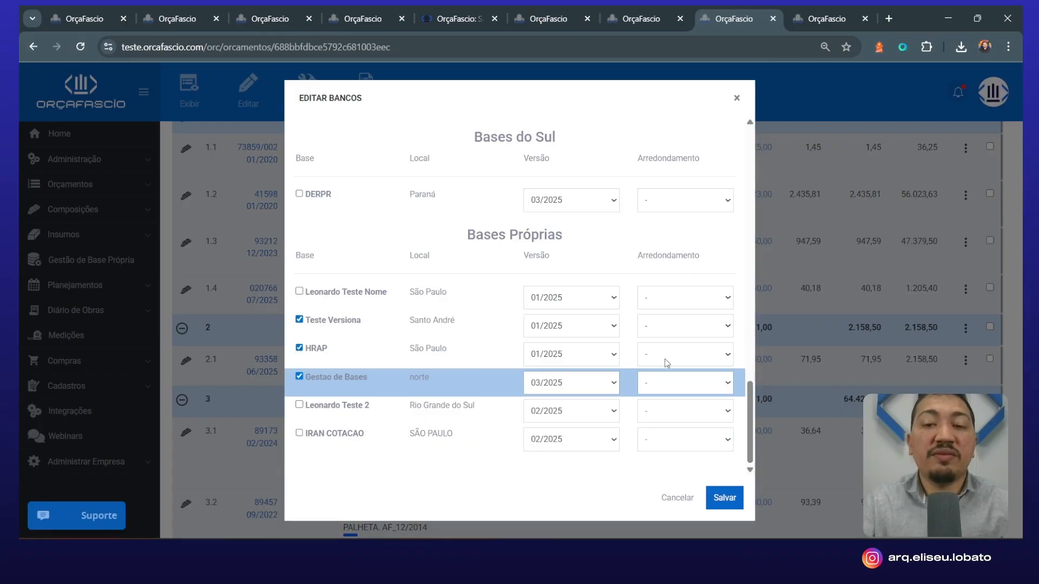
left_click(727, 498)
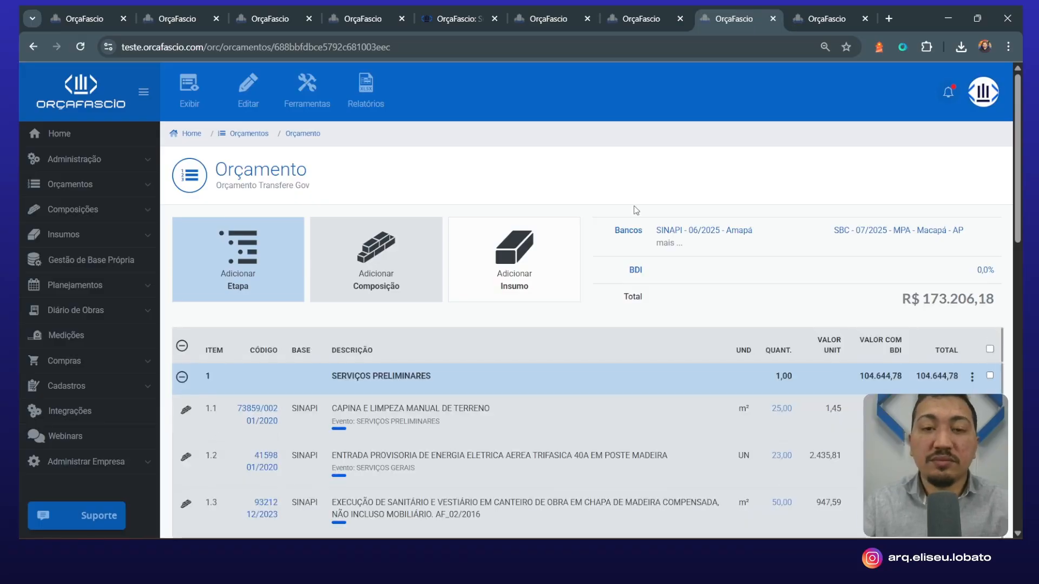
Add a composition row 5.2 under SERVIÇOS FINAIS, choose HRAP as its base, and search its description for GF
scroll(637, 210, "down", 20)
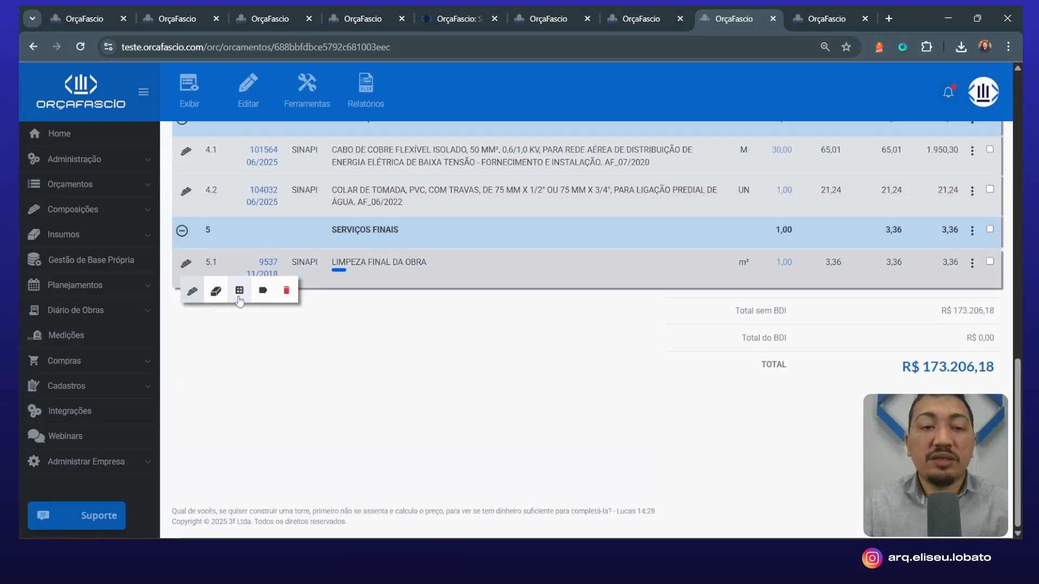
left_click(193, 292)
left_click(315, 324)
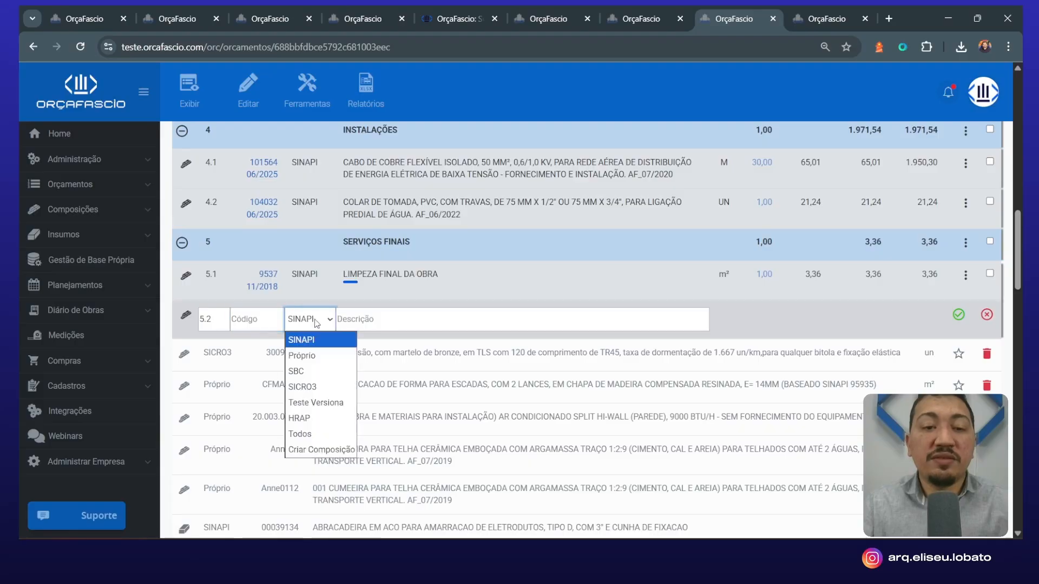
left_click(329, 419)
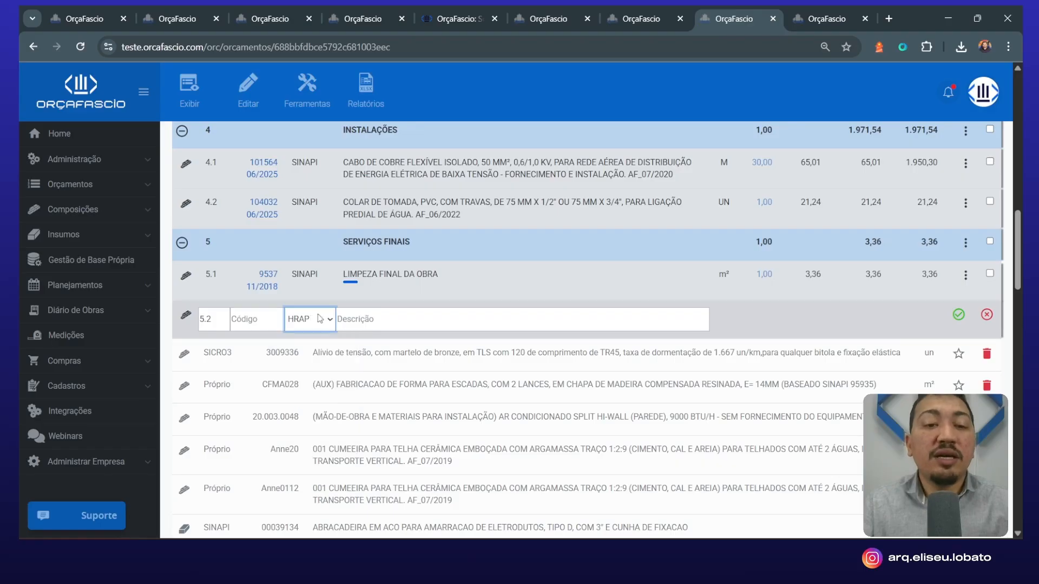
left_click(401, 320)
type("GF")
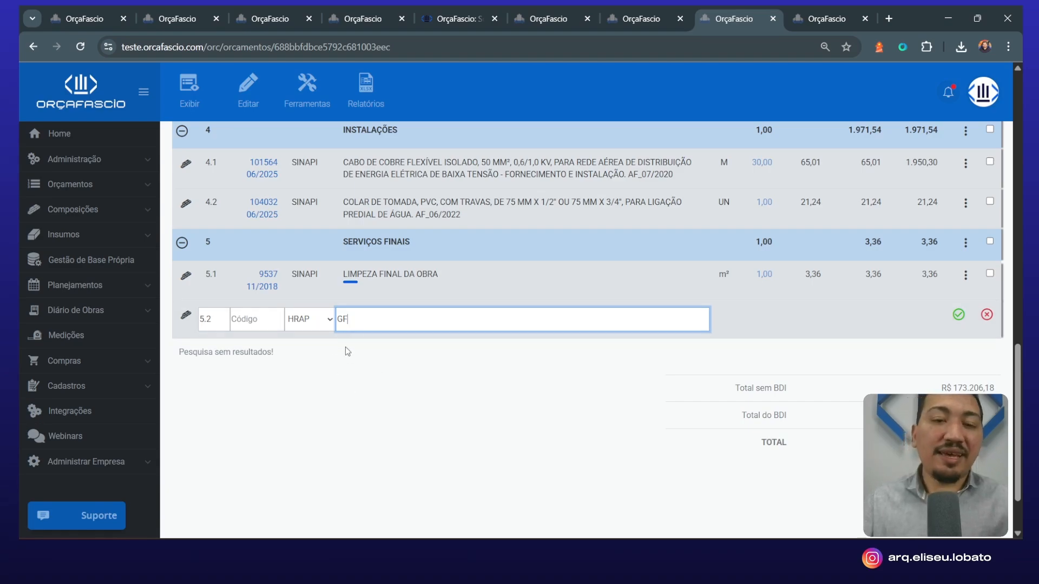
scroll(400, 366, "up", 4)
scroll(399, 366, "up", 10)
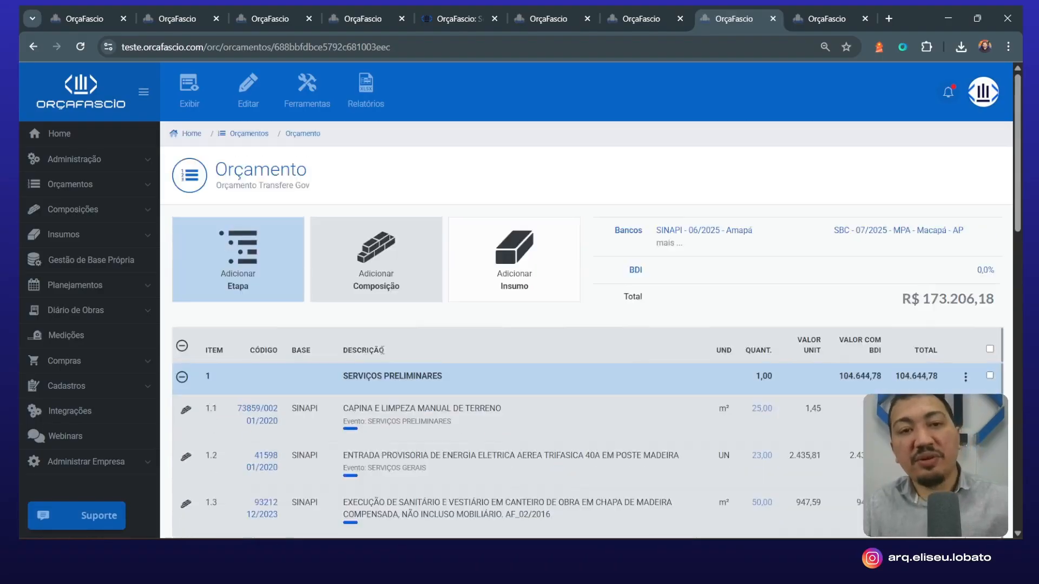
scroll(381, 332, "down", 14)
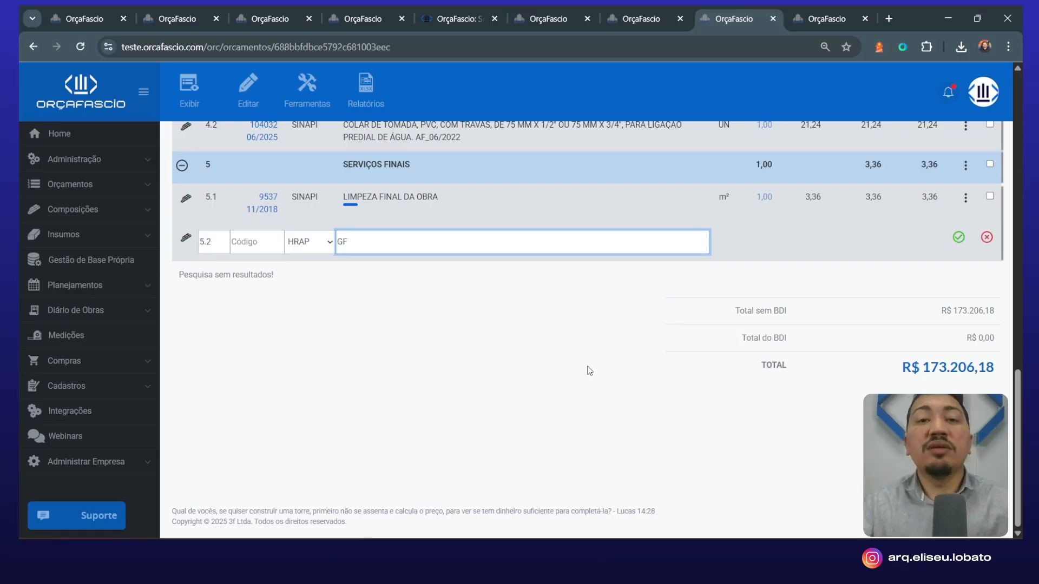
scroll(535, 350, "up", 20)
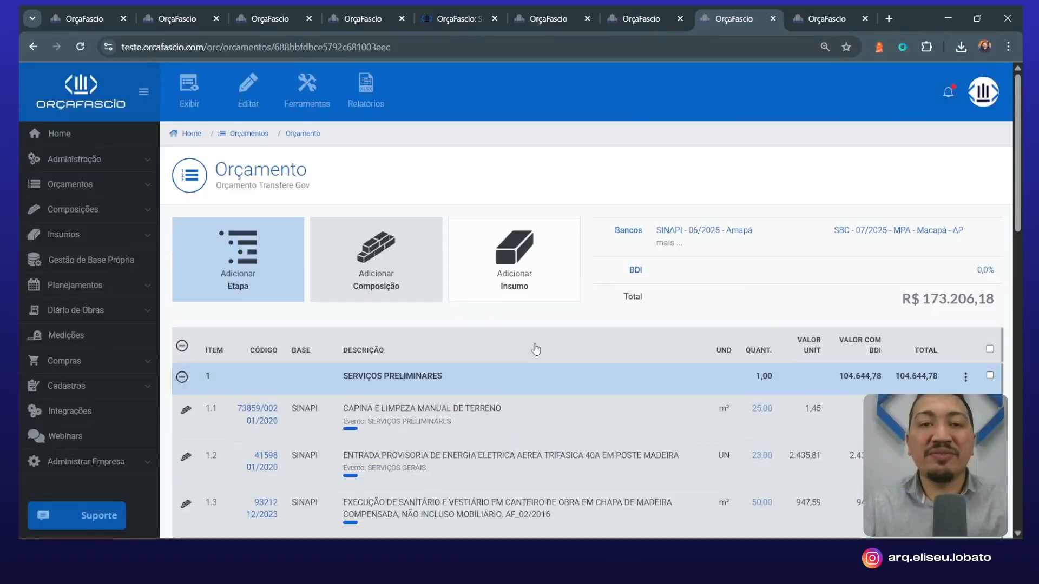